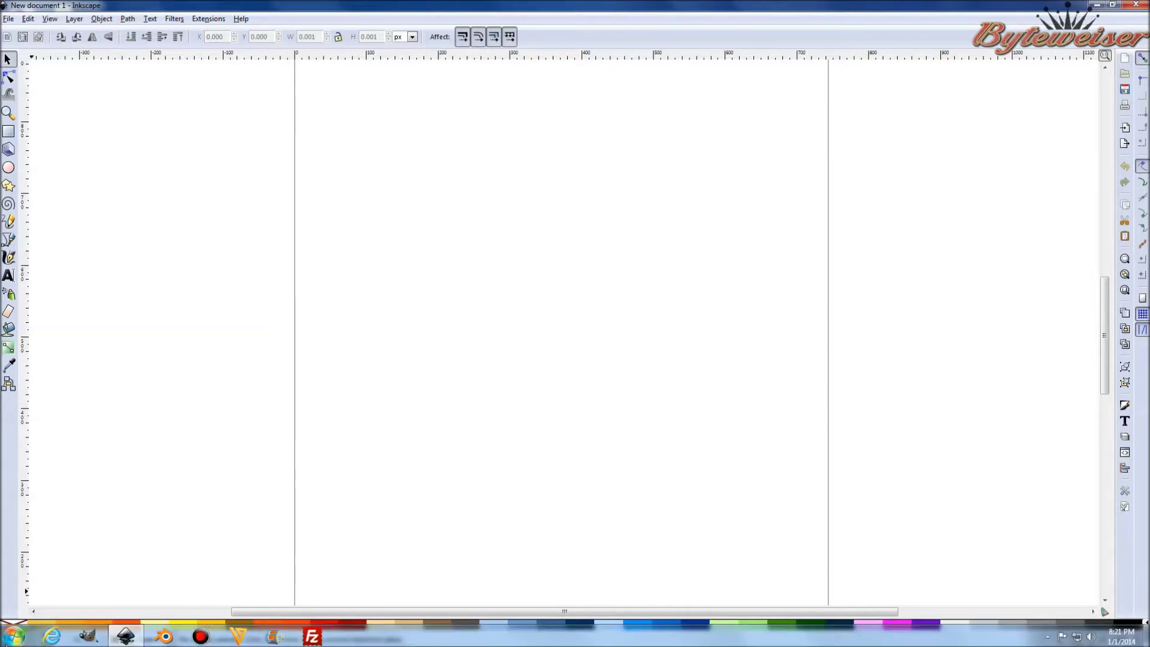
- Search %appdata% from the Start menu and open .minecraft > versions > 1.7.2
{"action": "left_click", "coordinate": [15, 638]}
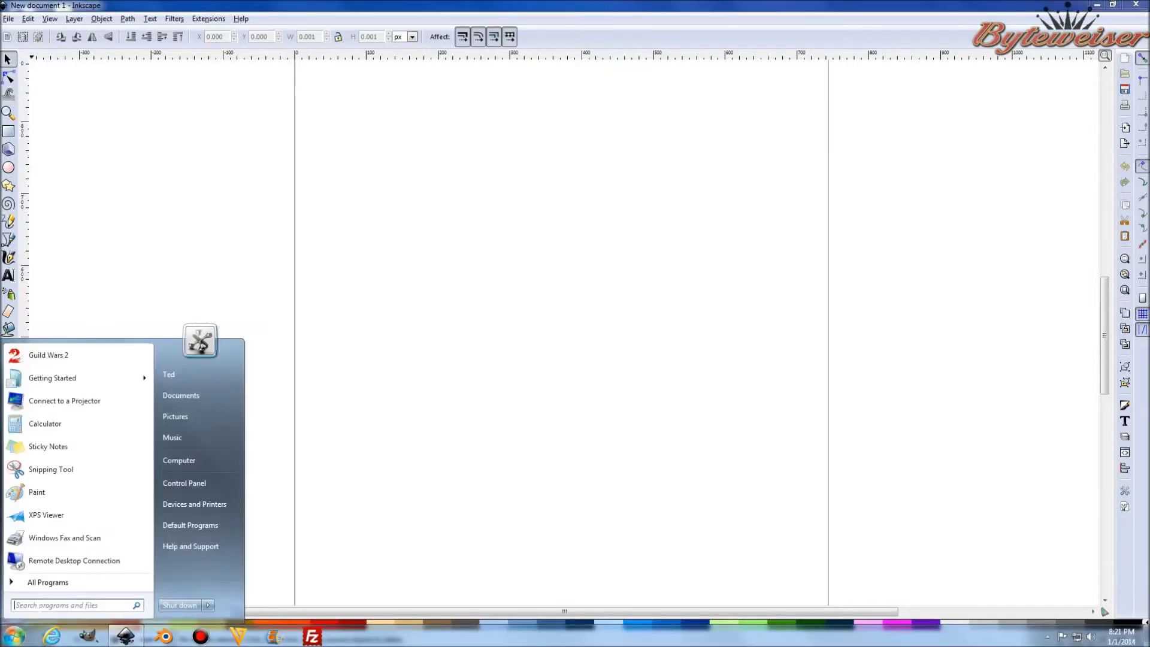
{"action": "left_click", "coordinate": [37, 606]}
{"action": "type", "text": "s"}
{"action": "type", "text": "ppdata"}
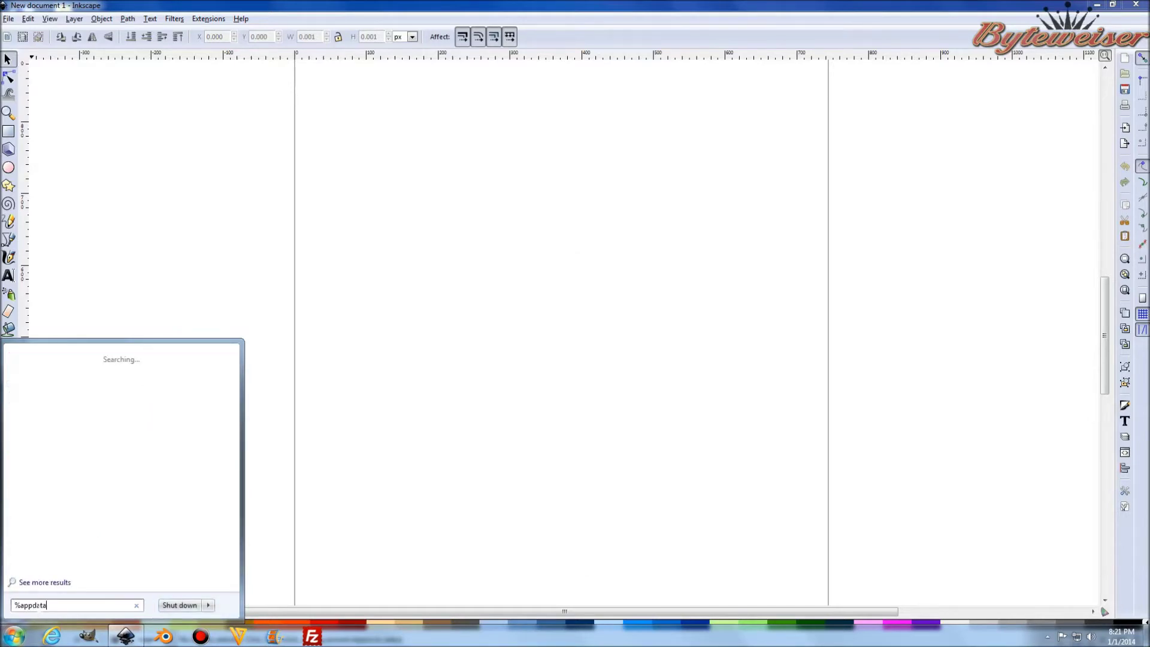
{"action": "type", "text": "%"}
{"action": "key", "text": "Return"}
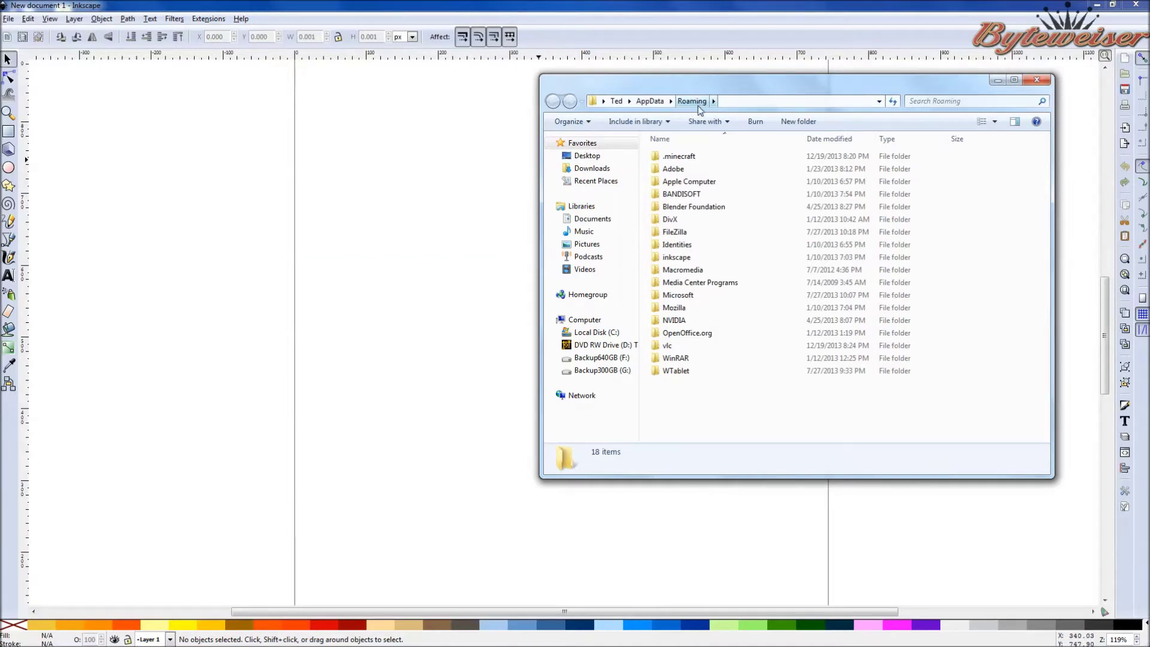
{"action": "double_click", "coordinate": [694, 160]}
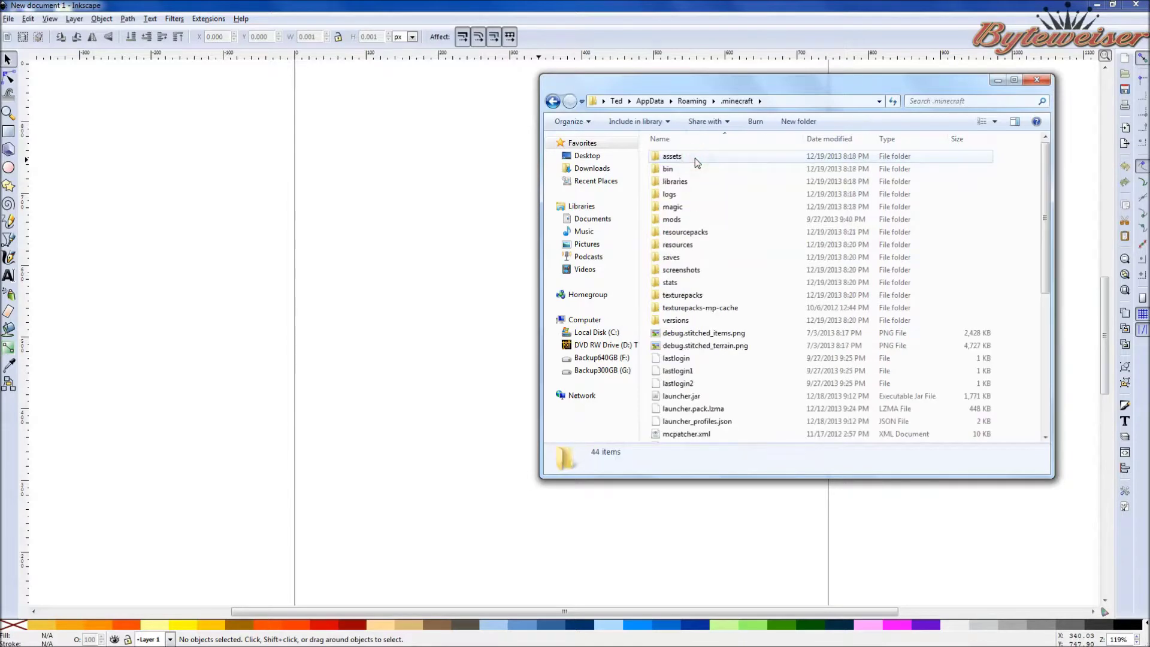
{"action": "double_click", "coordinate": [683, 323]}
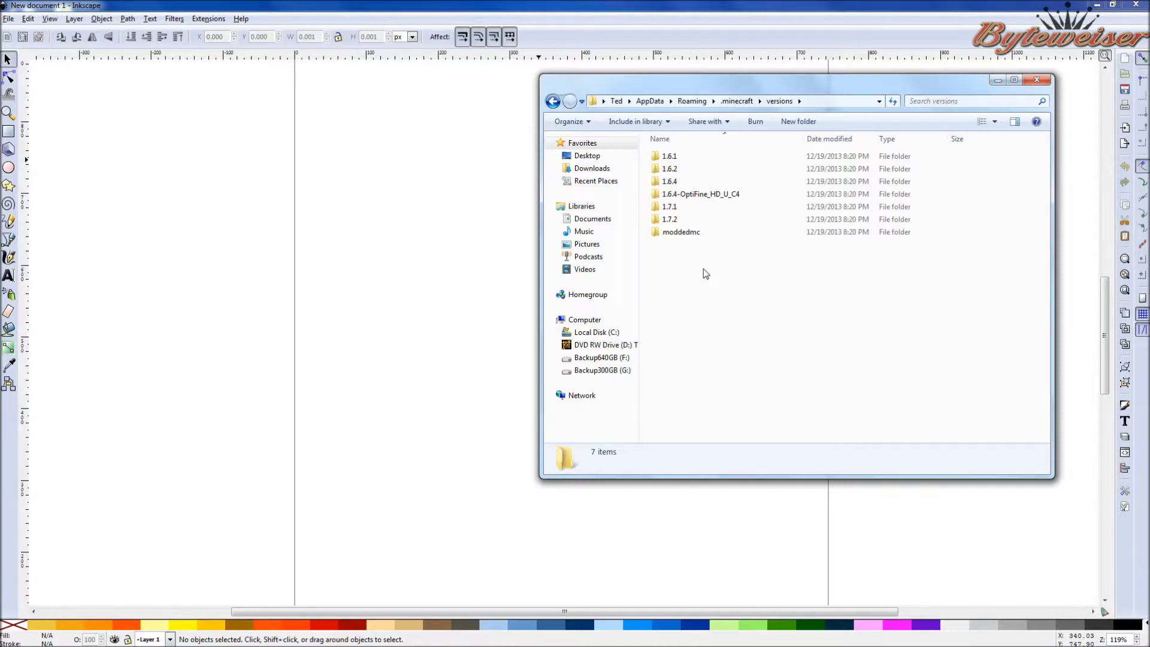
{"action": "double_click", "coordinate": [687, 221]}
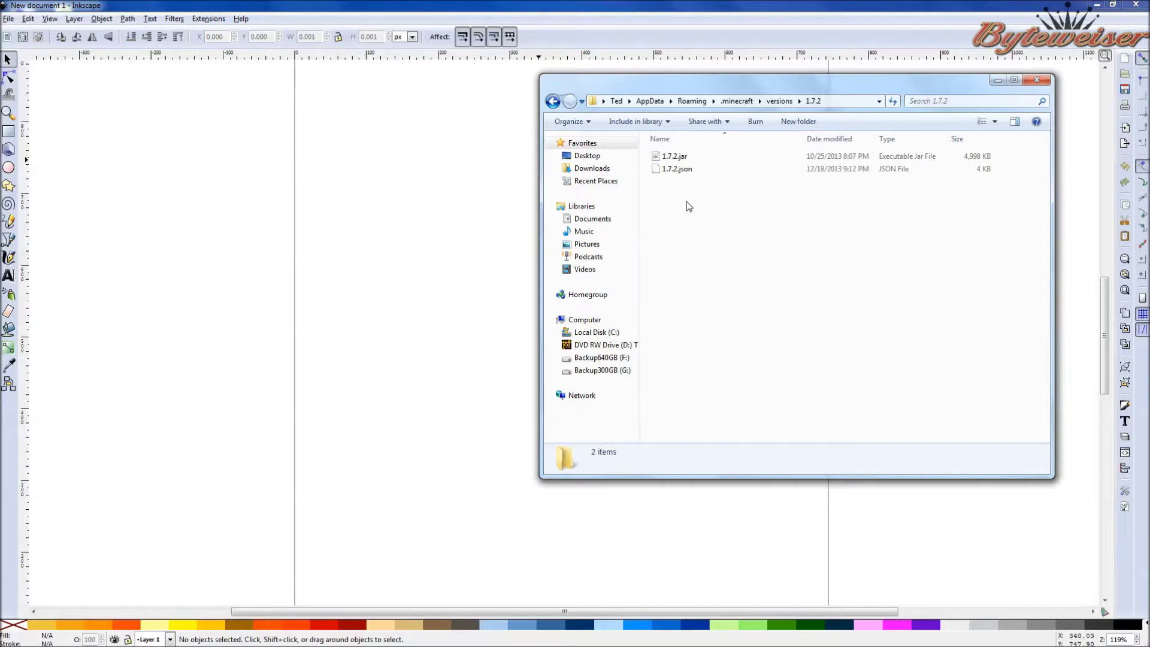
- Open 1.7.2.jar with WinRAR archiver and dismiss the license reminder
{"action": "right_click", "coordinate": [681, 159]}
{"action": "mouse_move", "coordinate": [716, 190]}
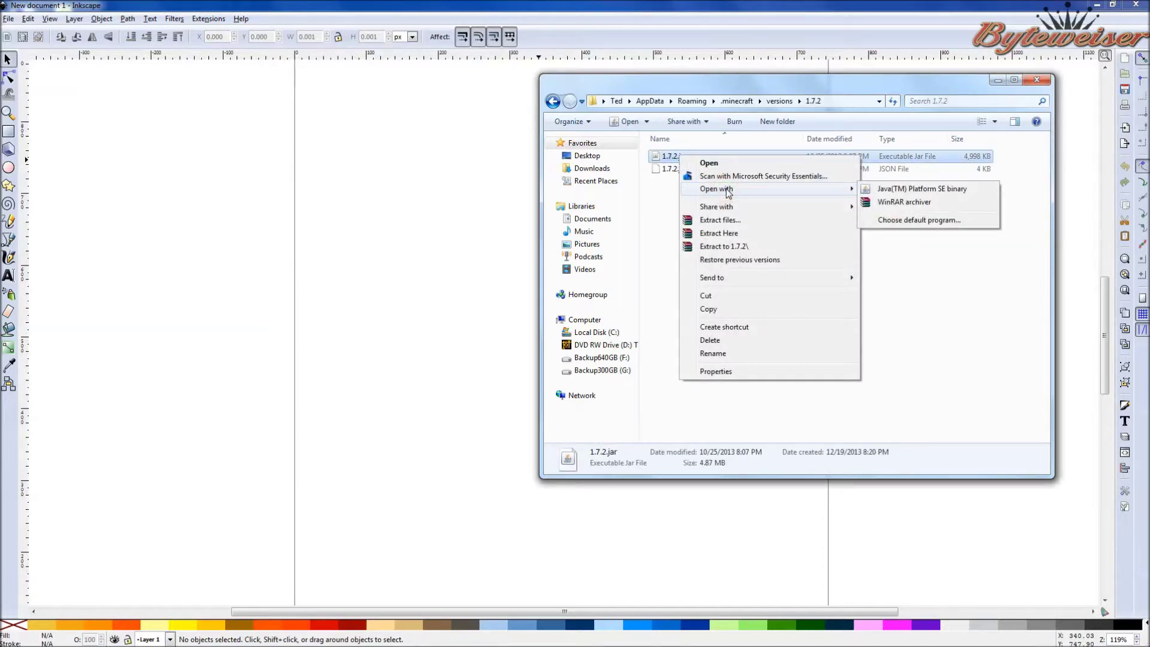
{"action": "left_click", "coordinate": [891, 203]}
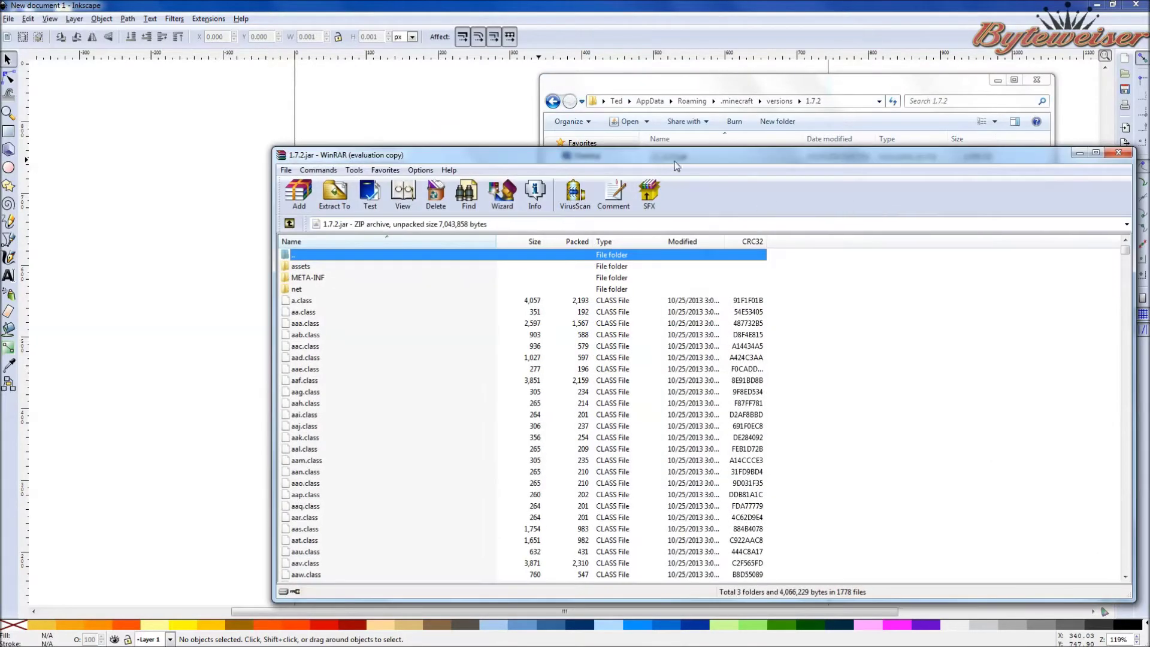
{"action": "left_click_drag", "start_coordinate": [675, 159], "coordinate": [686, 155]}
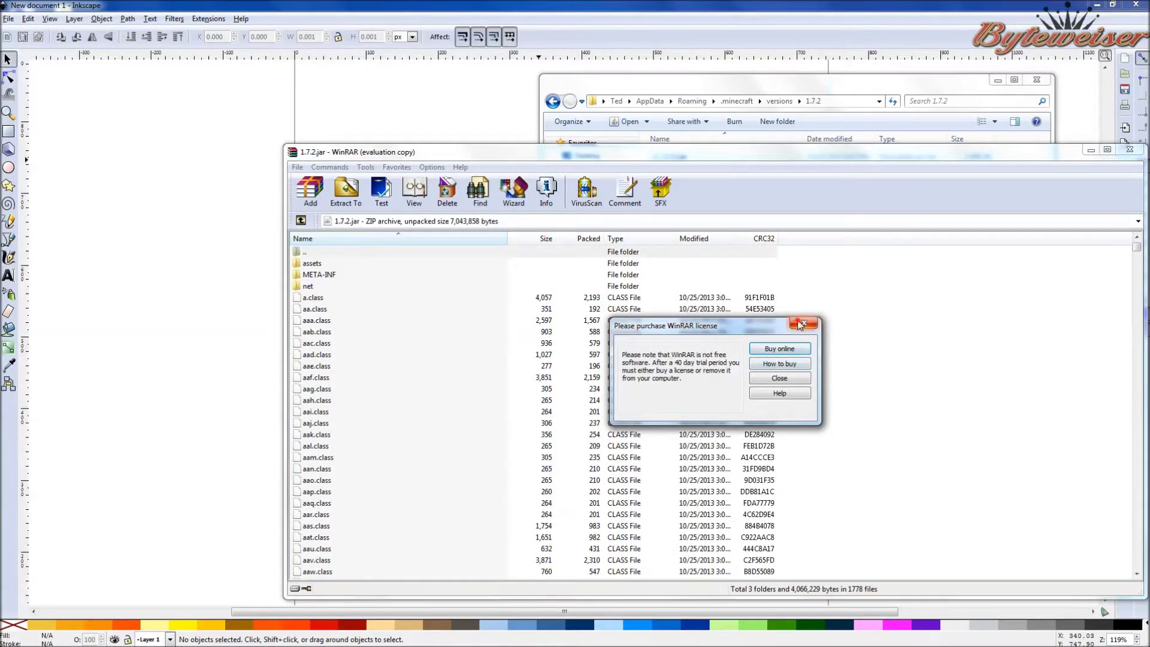
{"action": "left_click", "coordinate": [803, 325]}
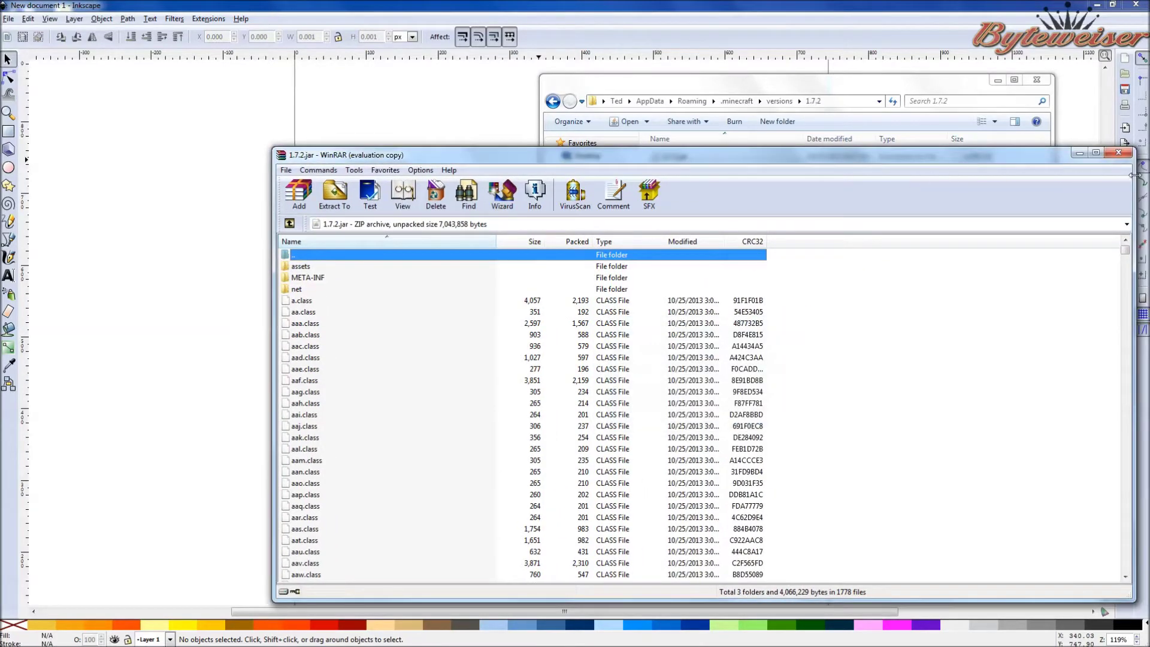
- Narrow the WinRAR window, minimize Inkscape, and move the Explorer window top-left
{"action": "left_click_drag", "start_coordinate": [1134, 177], "coordinate": [917, 180]}
{"action": "left_click_drag", "start_coordinate": [716, 158], "coordinate": [934, 140]}
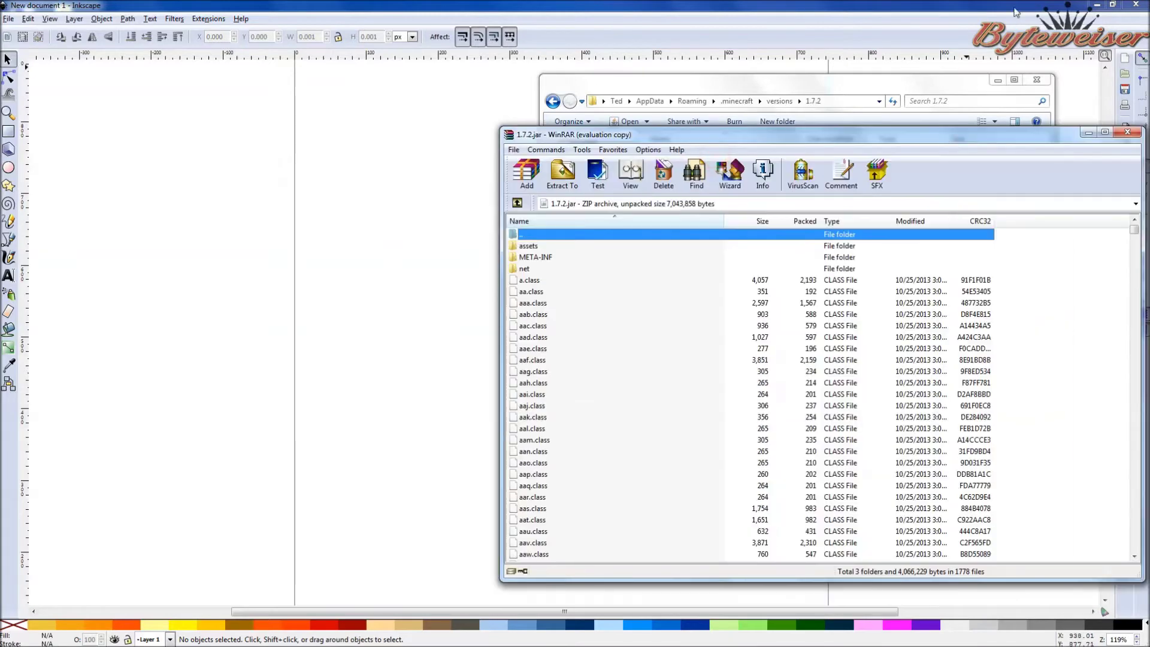
{"action": "left_click", "coordinate": [1089, 6]}
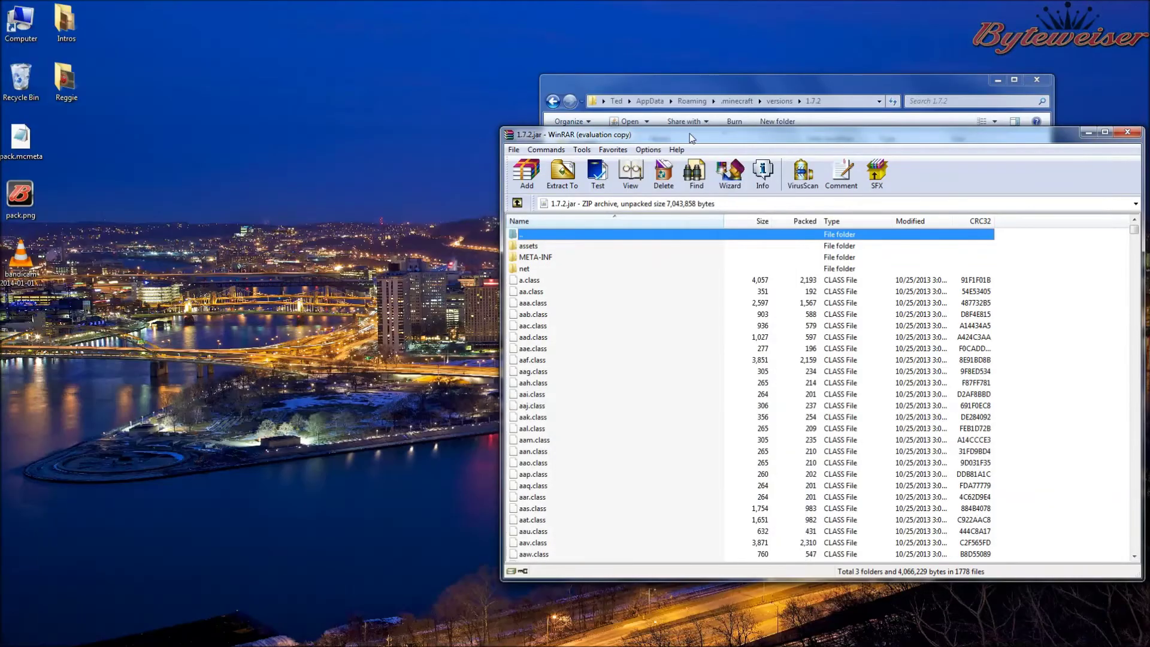
{"action": "left_click_drag", "start_coordinate": [690, 84], "coordinate": [197, 40]}
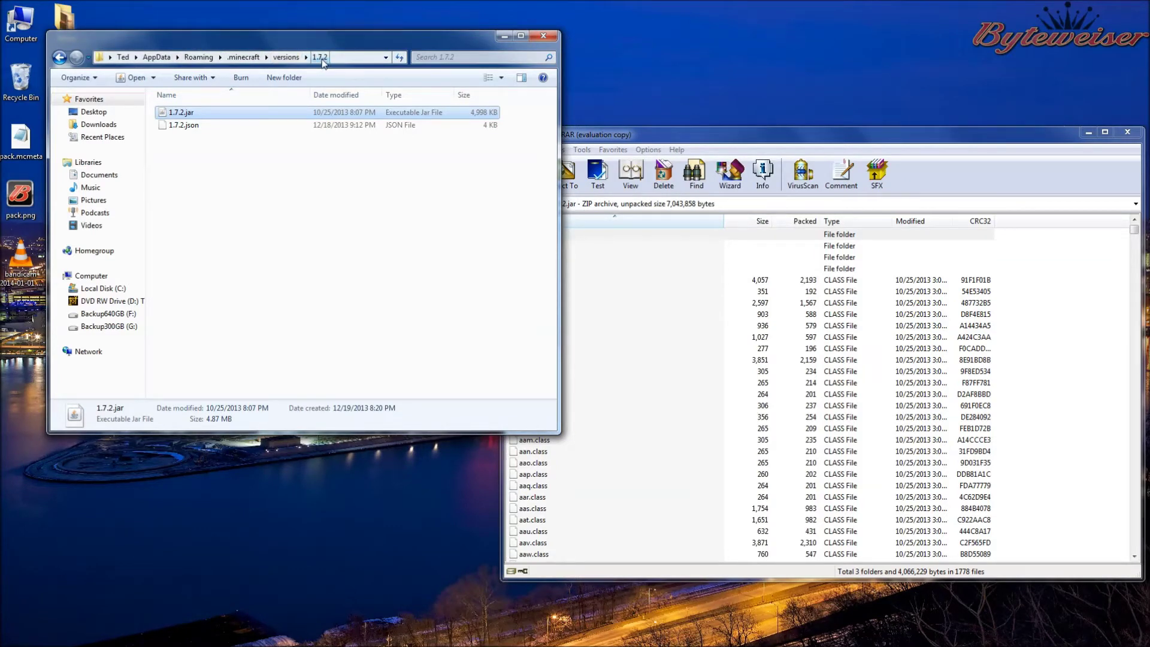
- Create a folder named 'Creepycraft' in .minecraft's resourcepacks and open it
{"action": "left_click", "coordinate": [58, 58]}
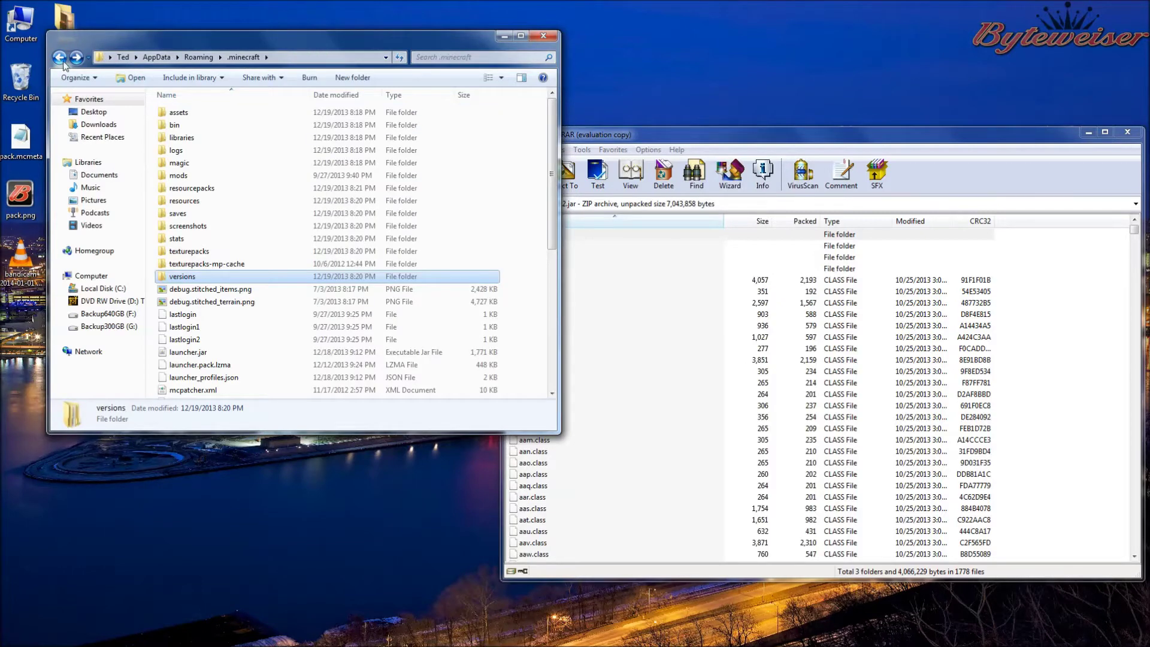
{"action": "double_click", "coordinate": [194, 190]}
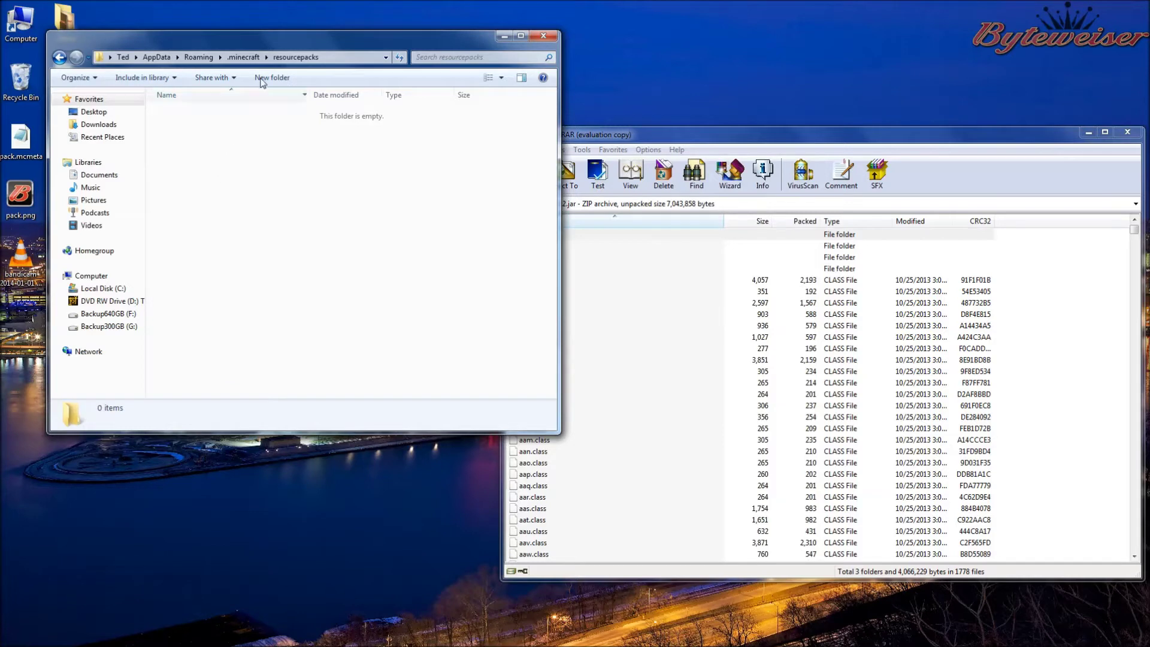
{"action": "left_click", "coordinate": [268, 79]}
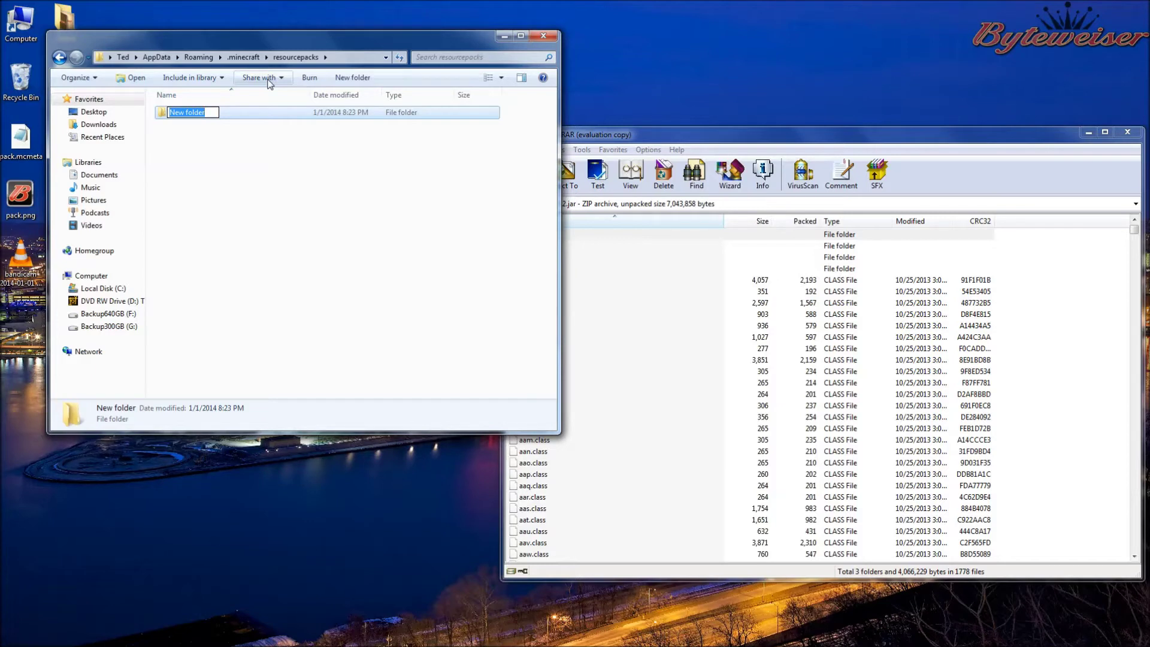
{"action": "type", "text": "Cree"}
{"action": "type", "text": "pycraft"}
{"action": "key", "text": "Return"}
{"action": "key", "text": "Return"}
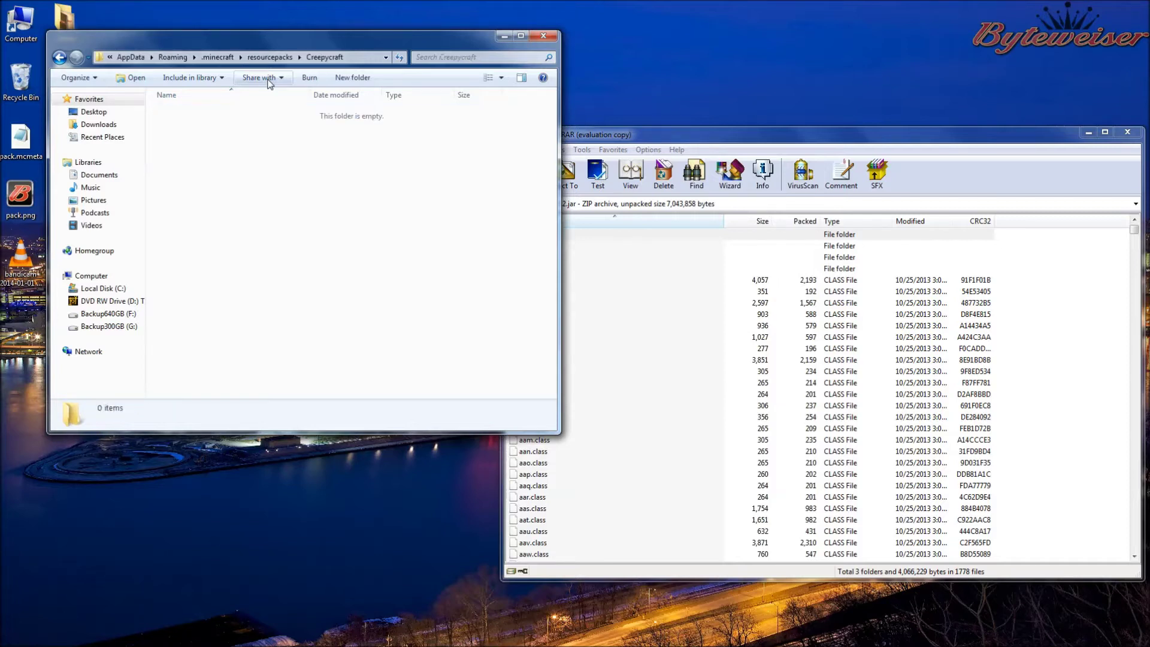
{"action": "left_click", "coordinate": [639, 136]}
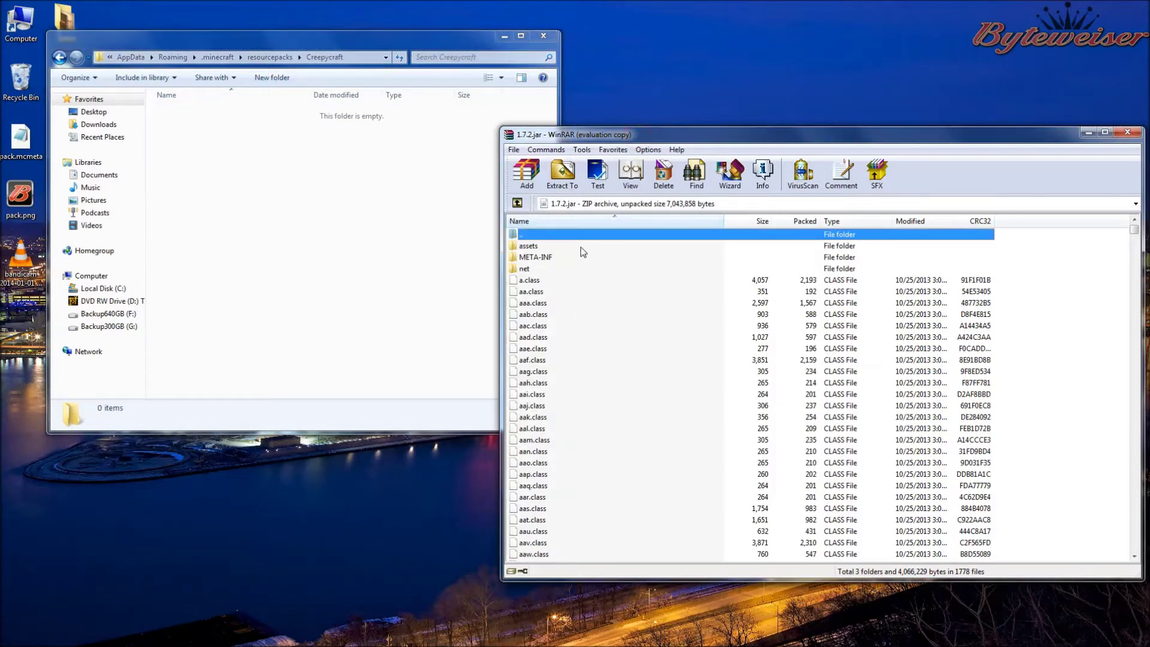
- Copy the assets folder from the 1.7.2.jar archive into Creepycraft
{"action": "left_click", "coordinate": [550, 246]}
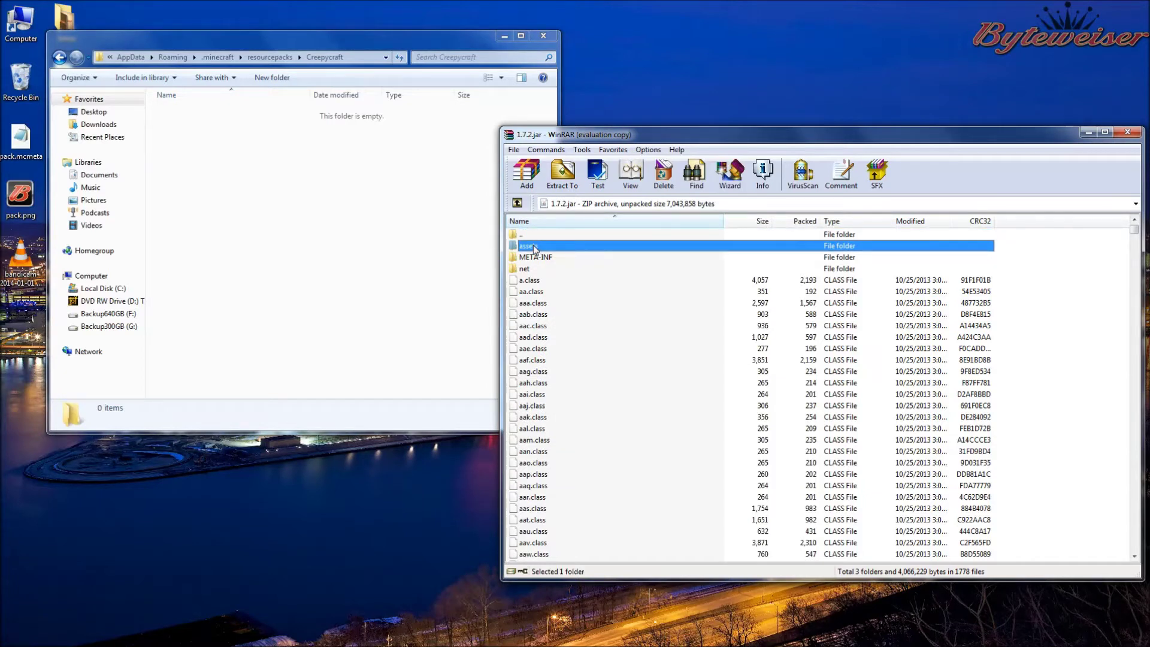
{"action": "left_click_drag", "start_coordinate": [533, 248], "coordinate": [281, 177]}
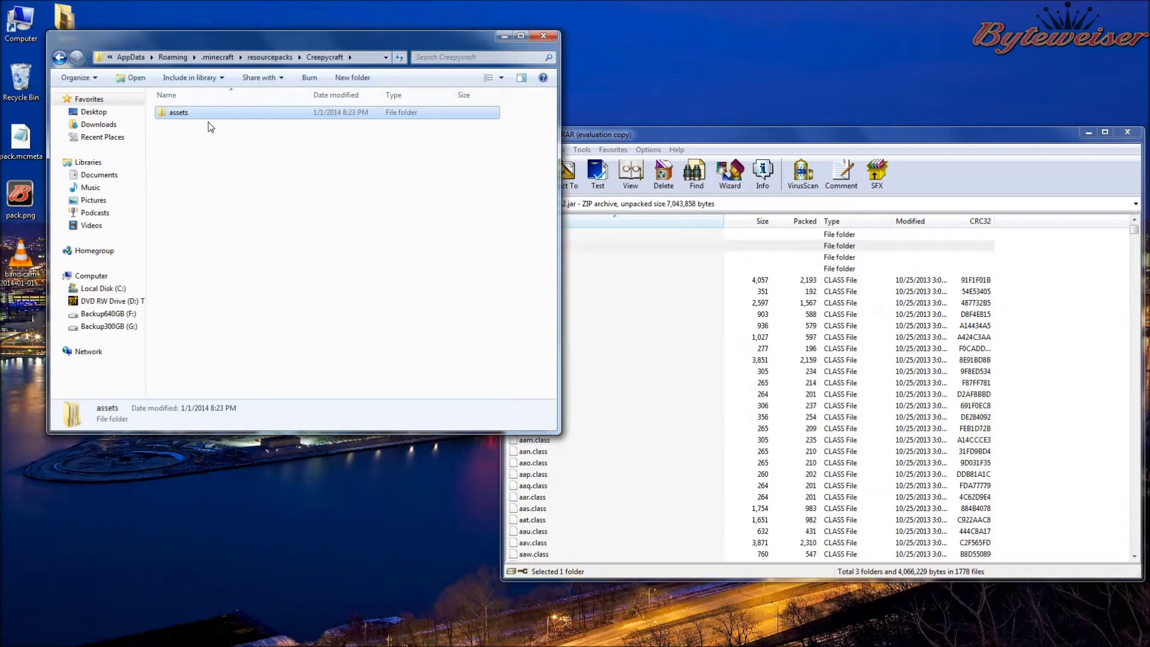
{"action": "left_click_drag", "start_coordinate": [207, 39], "coordinate": [268, 36]}
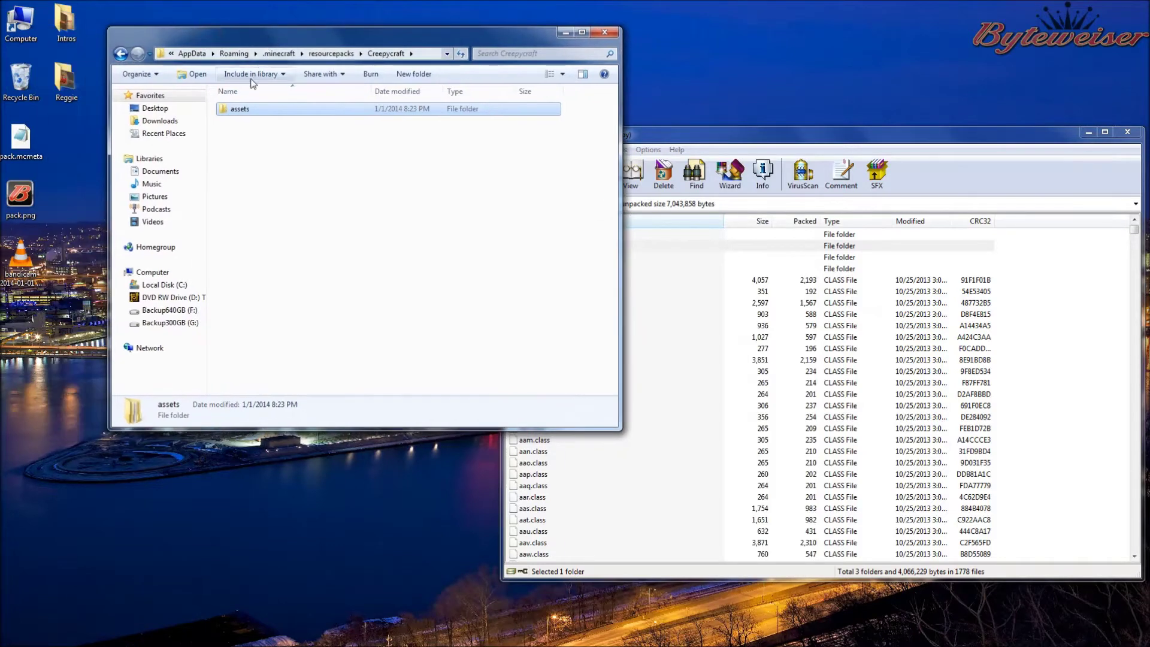
- Copy pack.mcmeta and pack.png from the desktop into Creepycraft, then return to resourcepacks
{"action": "left_click", "coordinate": [30, 198]}
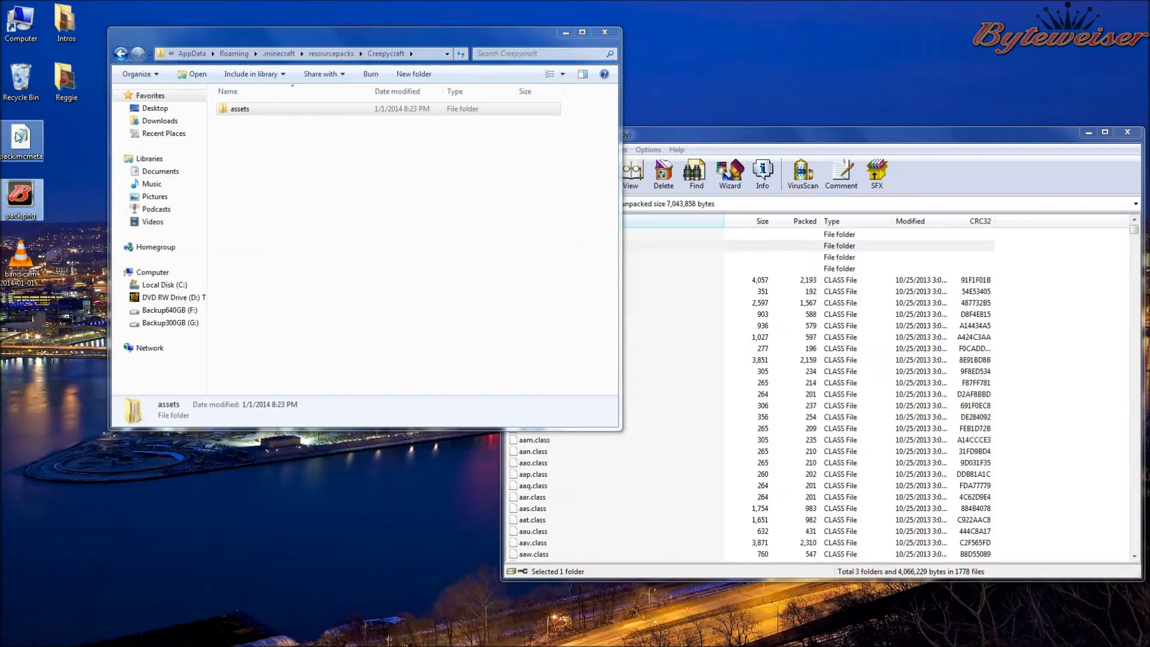
{"action": "left_click", "coordinate": [16, 135]}
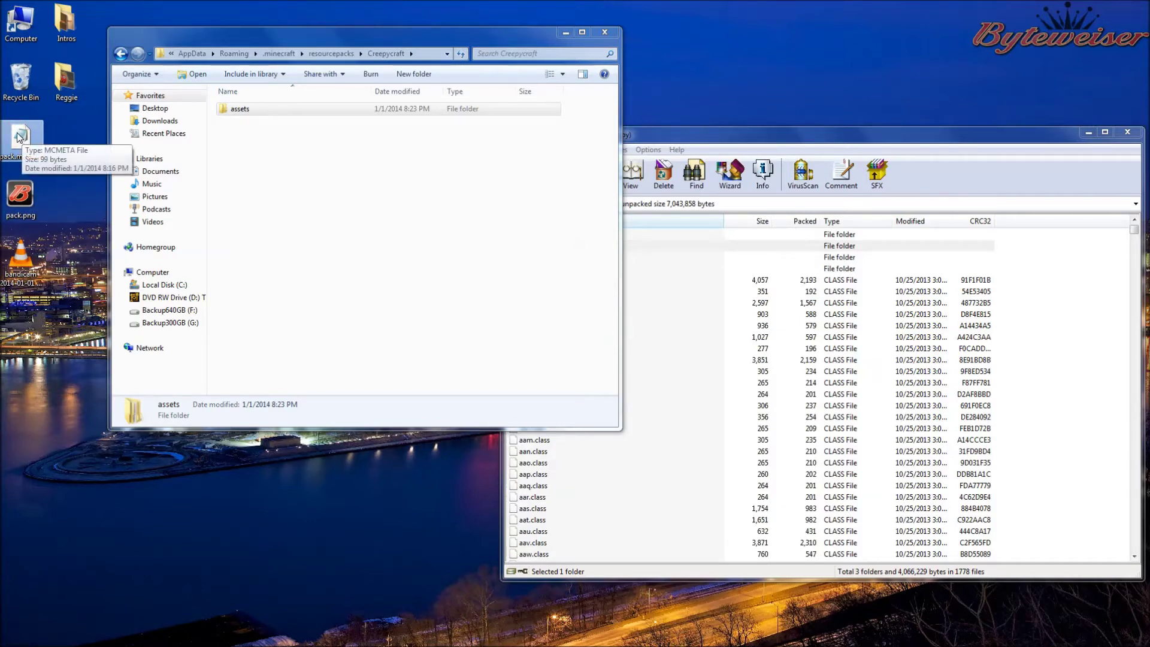
{"action": "left_click", "coordinate": [20, 196], "text": "ctrl"}
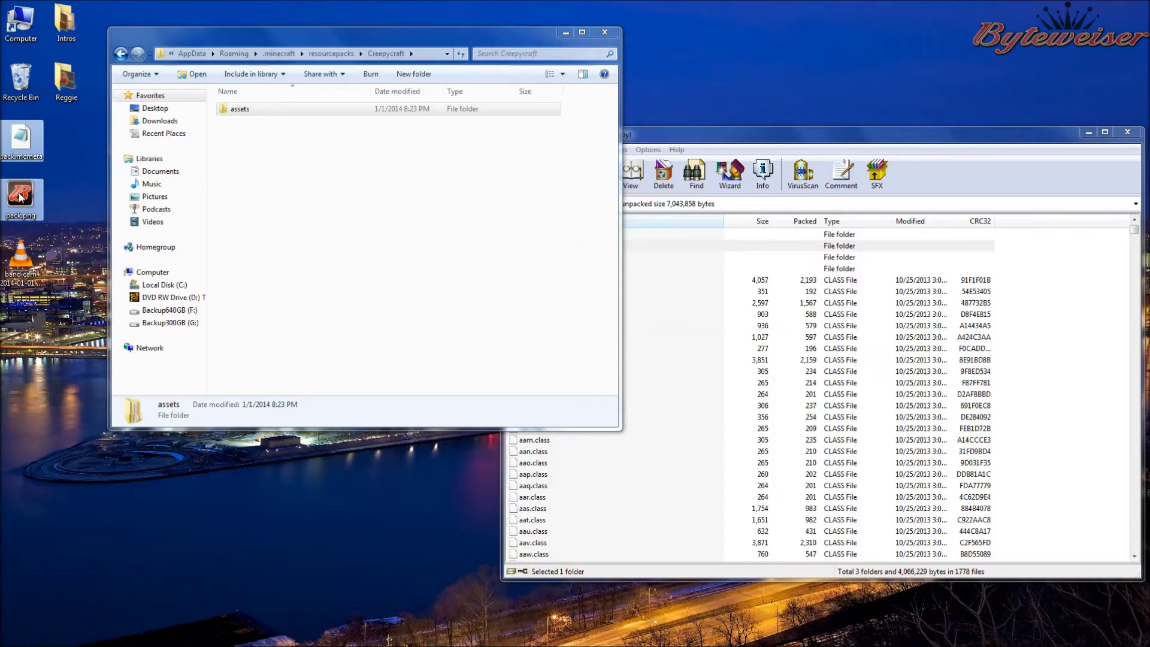
{"action": "left_click_drag", "start_coordinate": [20, 196], "coordinate": [303, 210]}
{"action": "left_click", "coordinate": [303, 223]}
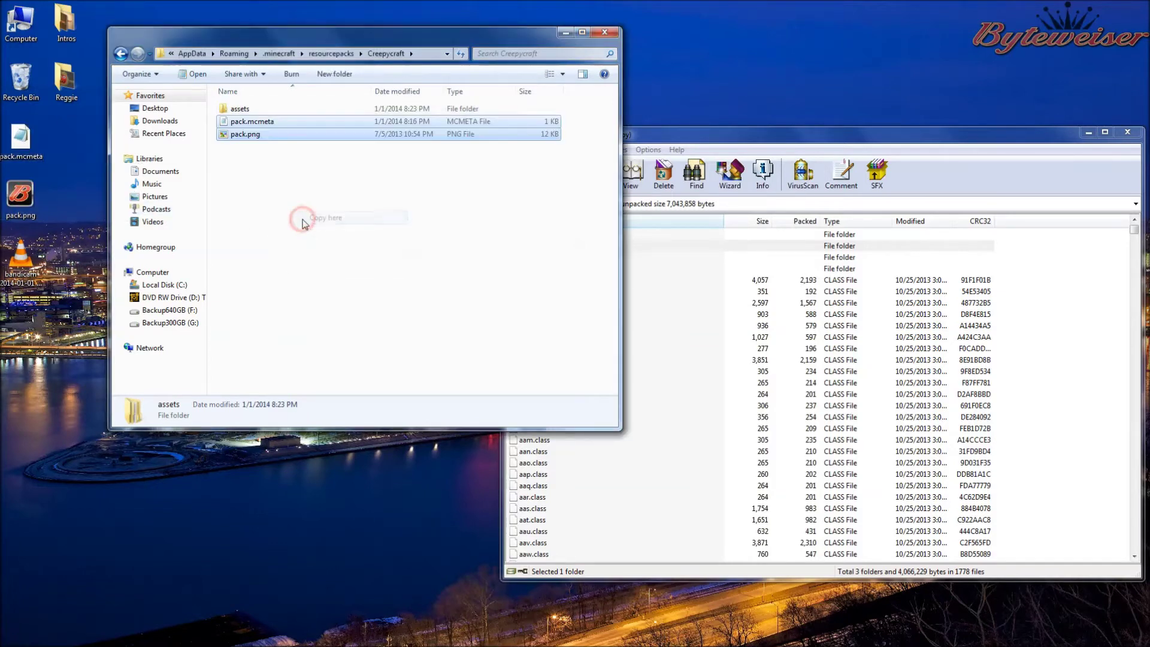
{"action": "left_click", "coordinate": [285, 190]}
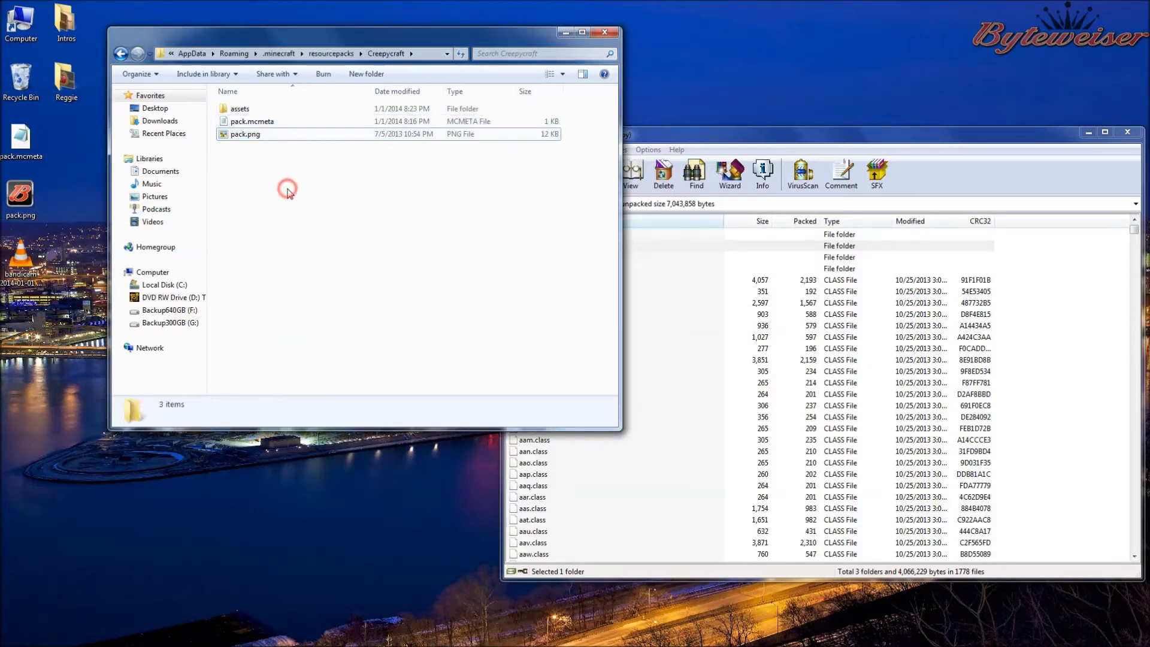
{"action": "left_click", "coordinate": [122, 54]}
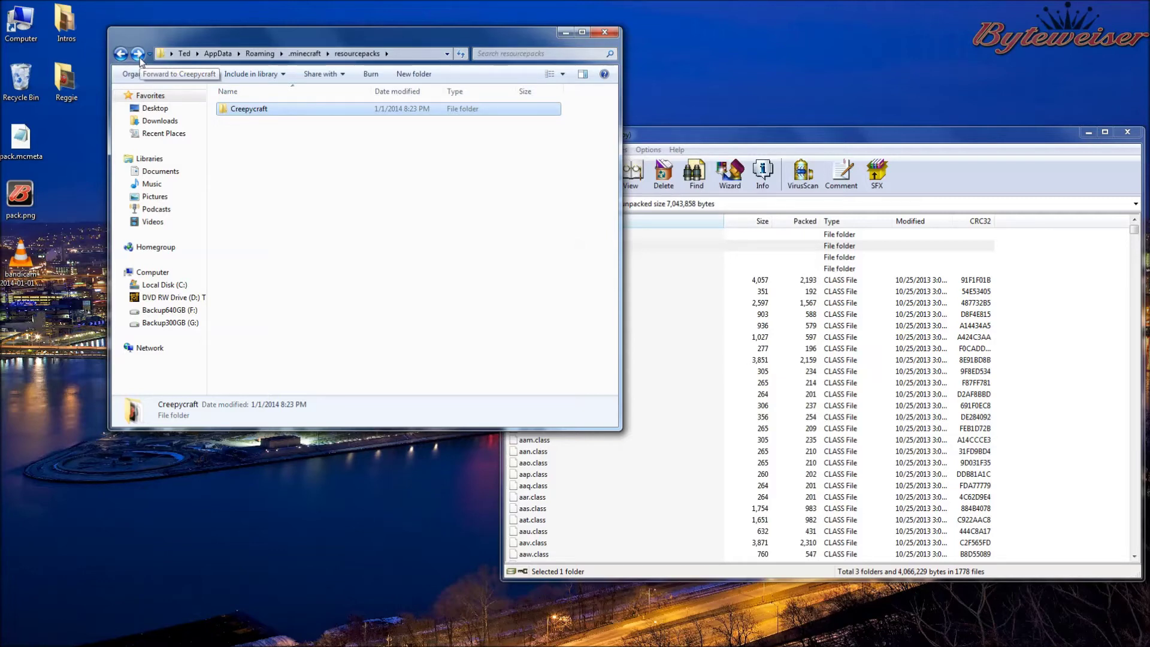
- Open Creepycraft > assets > minecraft > textures > blocks
{"action": "double_click", "coordinate": [251, 113]}
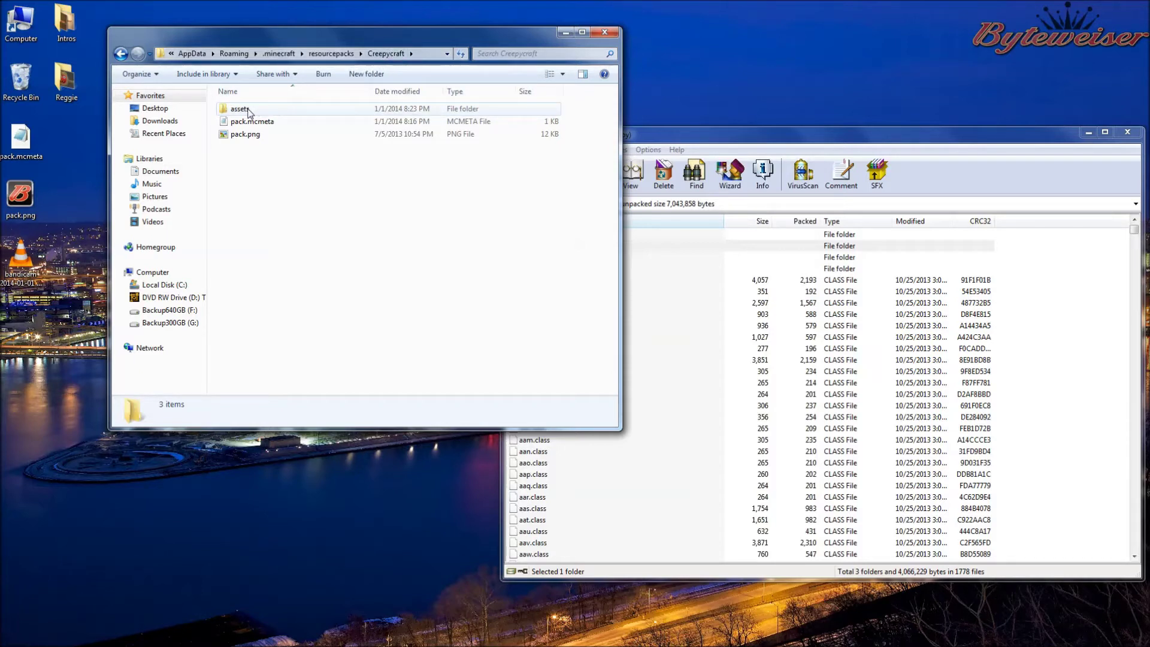
{"action": "double_click", "coordinate": [249, 112]}
{"action": "double_click", "coordinate": [248, 112]}
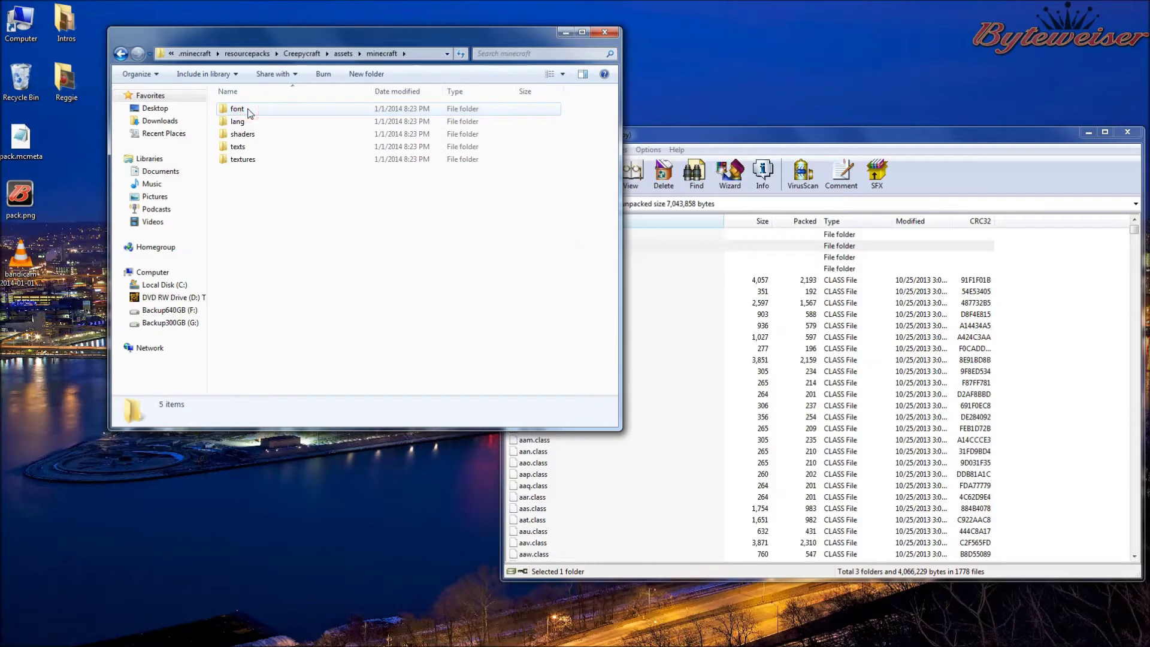
{"action": "double_click", "coordinate": [242, 160]}
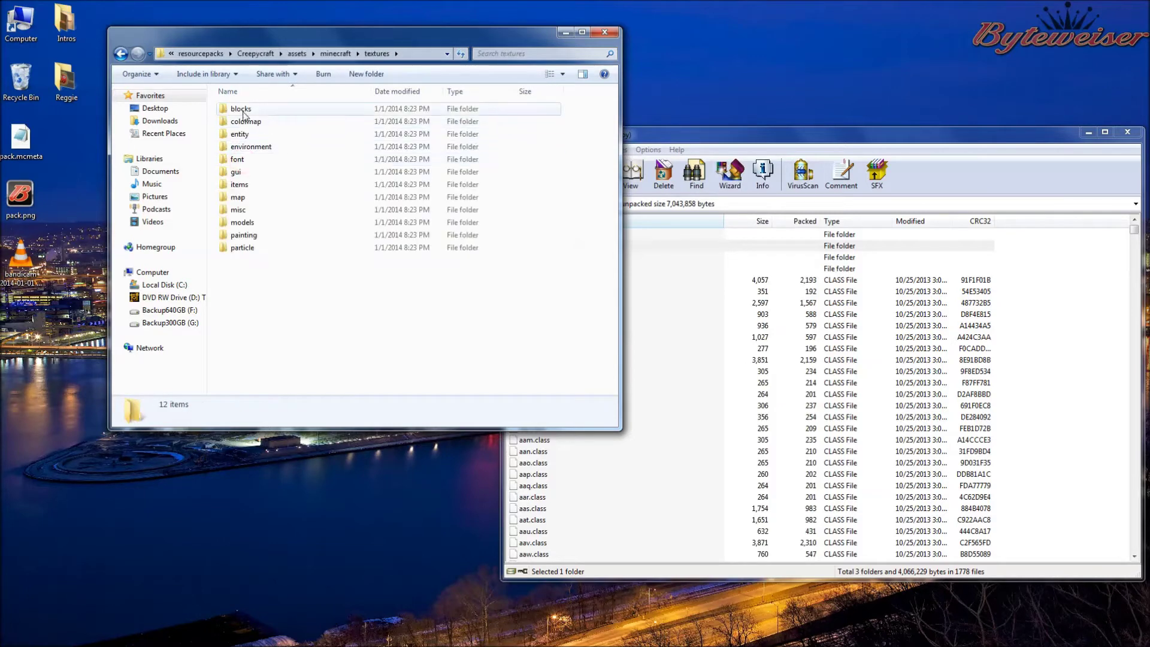
{"action": "double_click", "coordinate": [241, 108]}
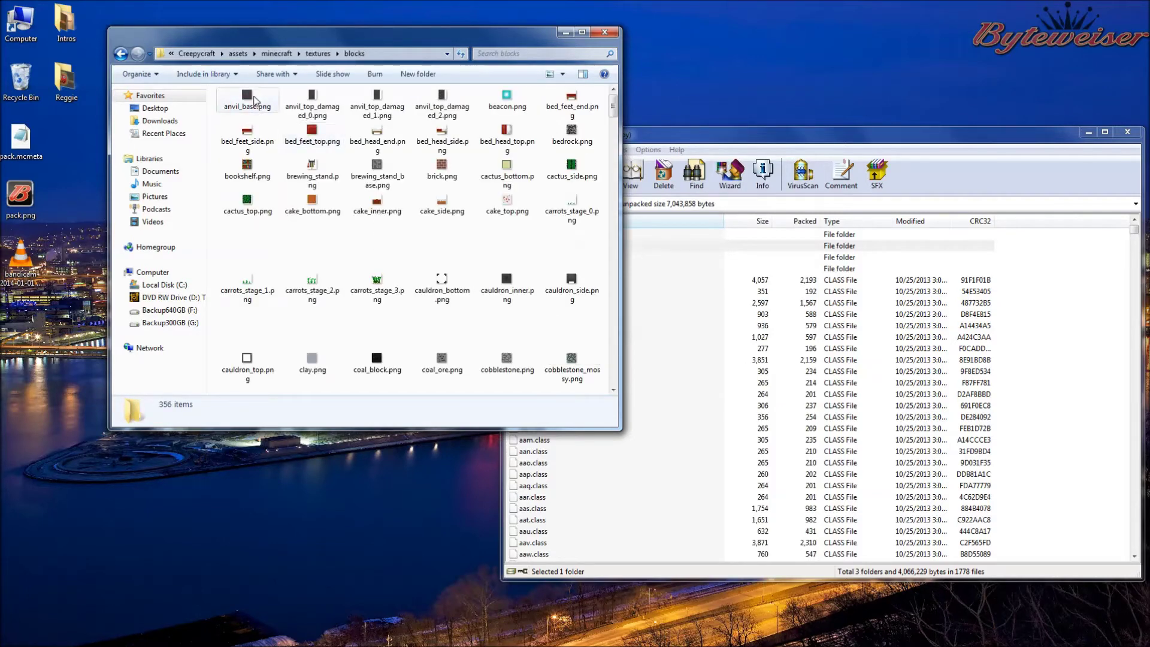
- Switch the blocks folder to Details view and inspect a few texture files
{"action": "left_click", "coordinate": [561, 74]}
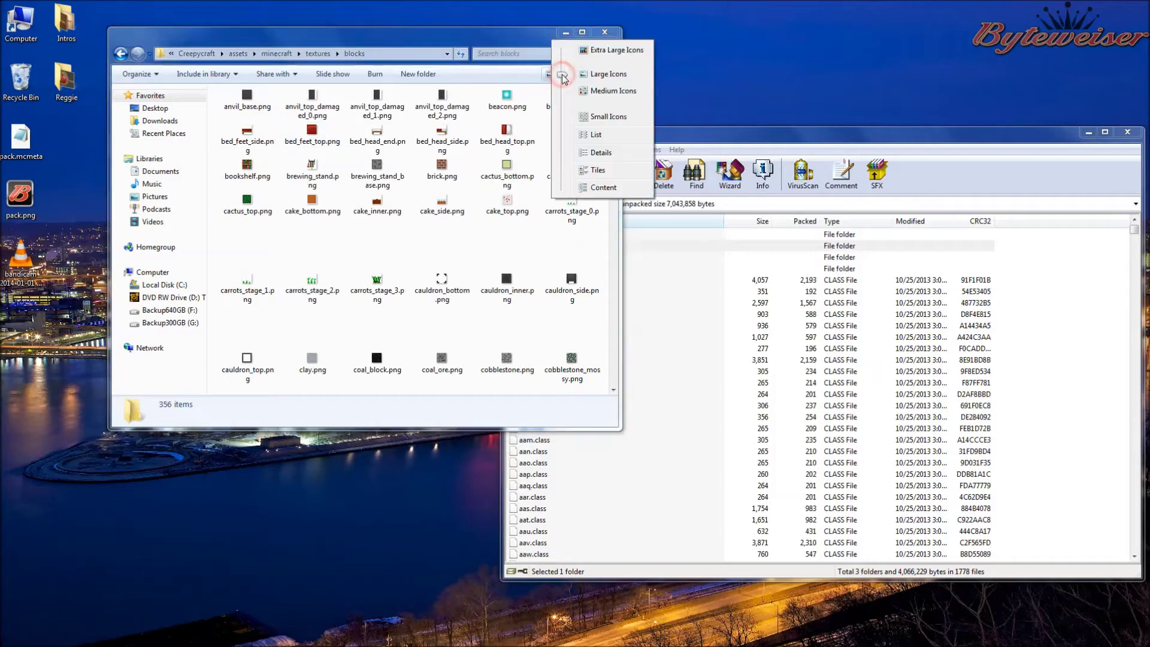
{"action": "left_click", "coordinate": [585, 188]}
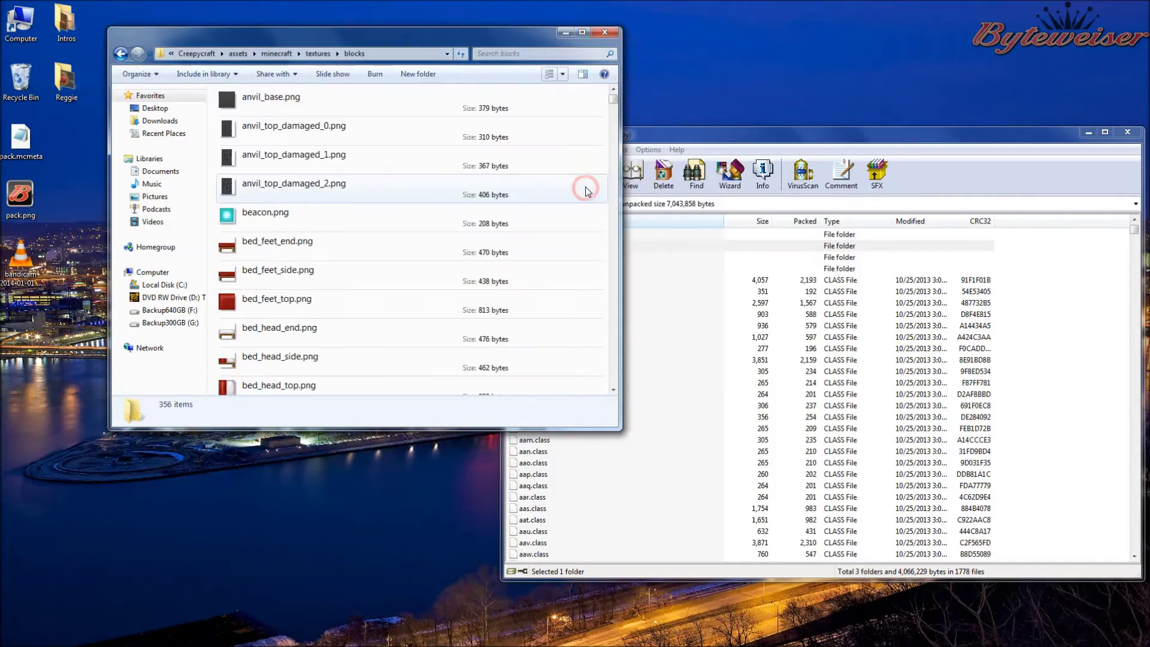
{"action": "left_click", "coordinate": [564, 75]}
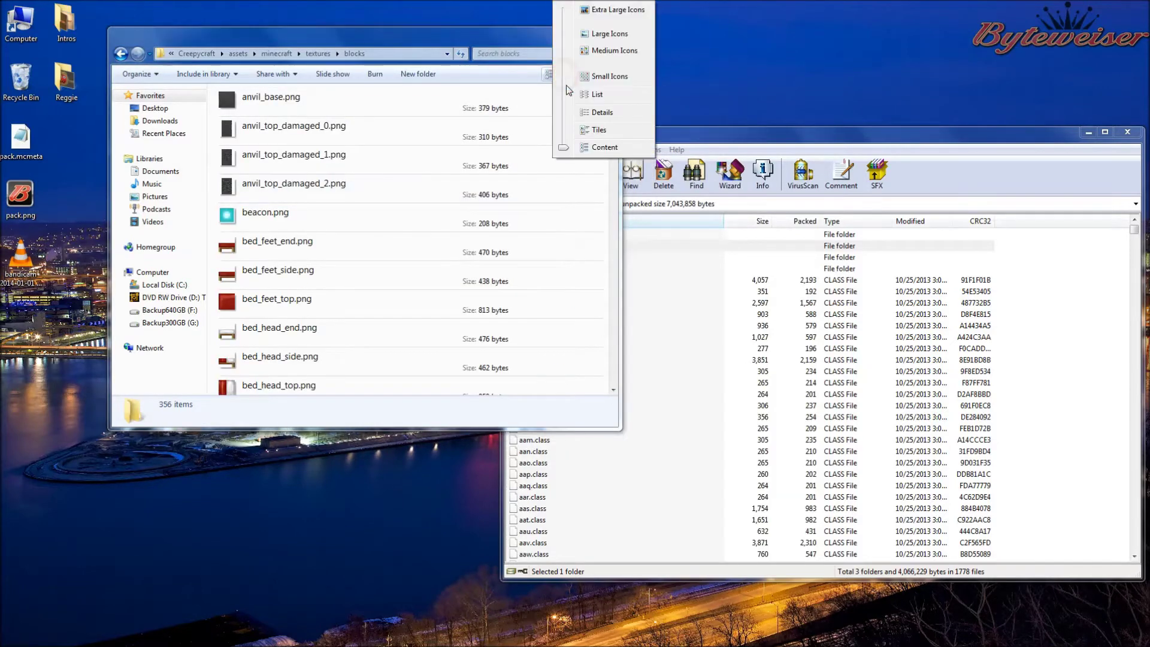
{"action": "left_click", "coordinate": [582, 113]}
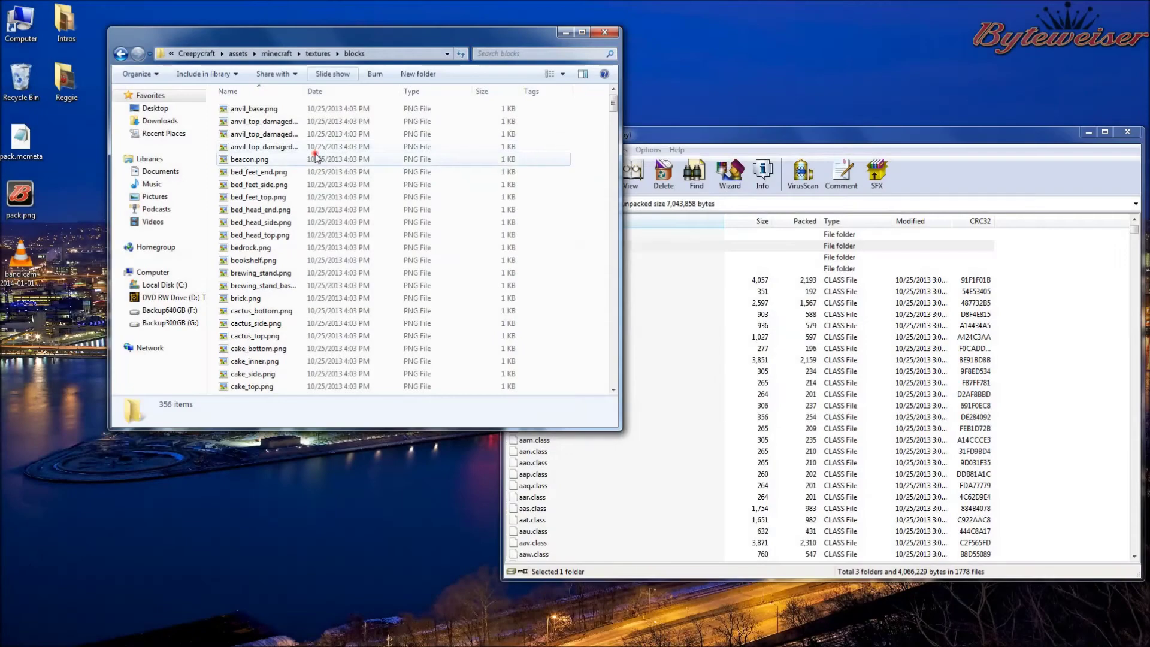
{"action": "left_click_drag", "start_coordinate": [304, 92], "coordinate": [384, 92]}
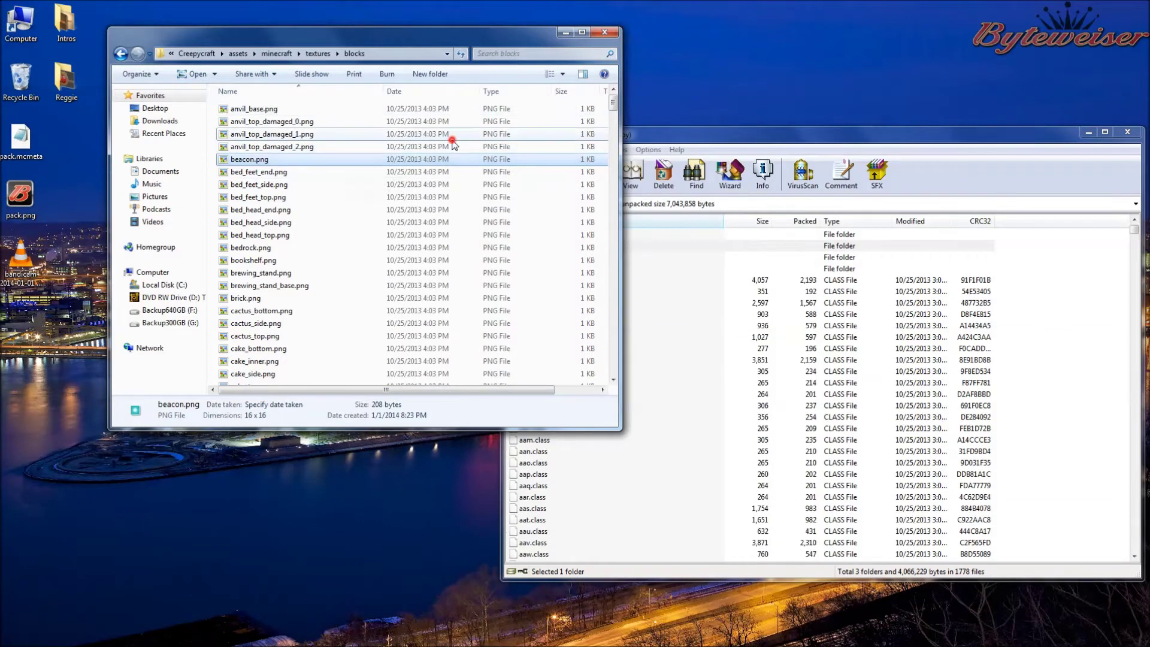
{"action": "left_click", "coordinate": [396, 134]}
{"action": "left_click", "coordinate": [302, 213]}
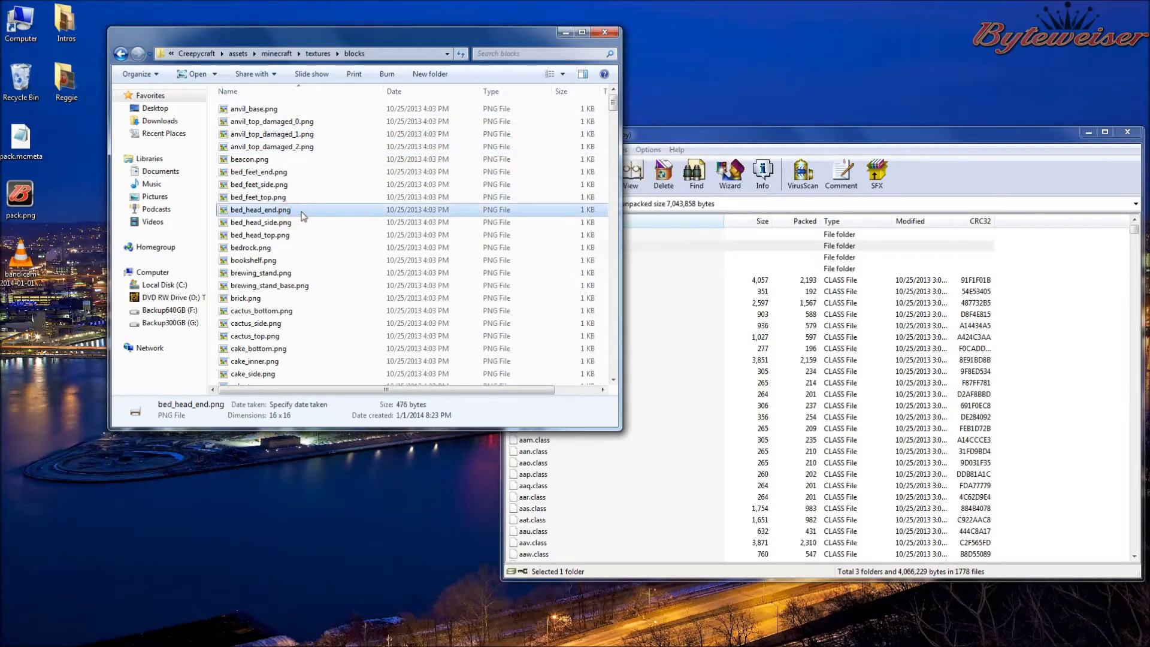
{"action": "left_click", "coordinate": [262, 109]}
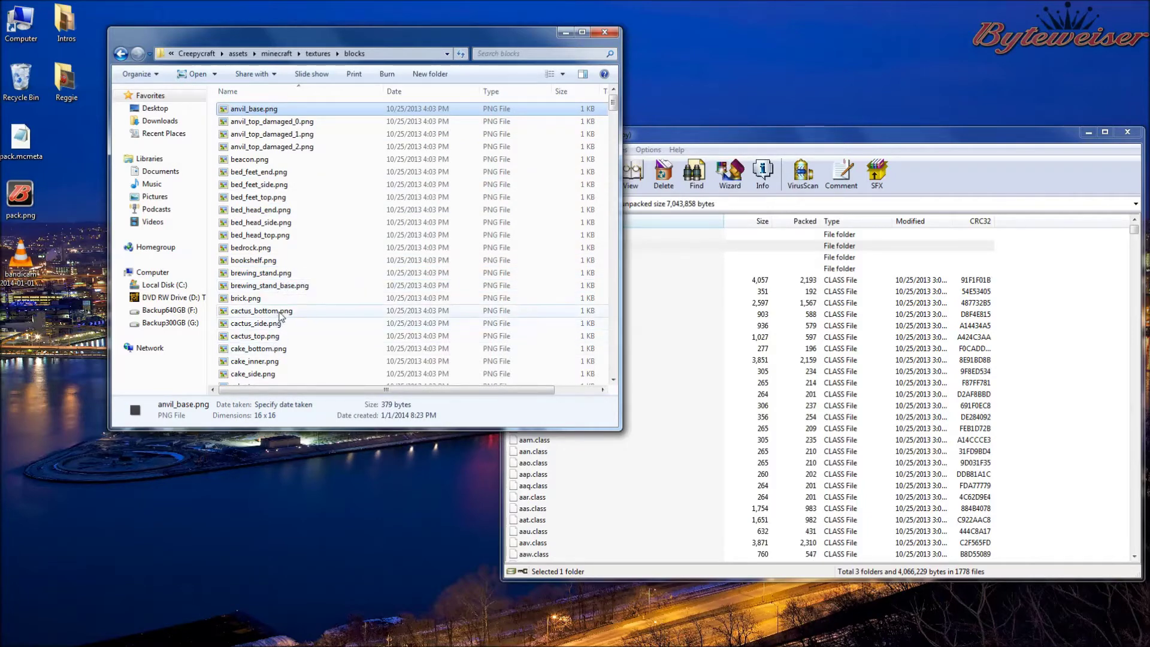
- Browse the environment and gui texture folders, then open blocks/sand.png in the image viewer
{"action": "left_click", "coordinate": [119, 54]}
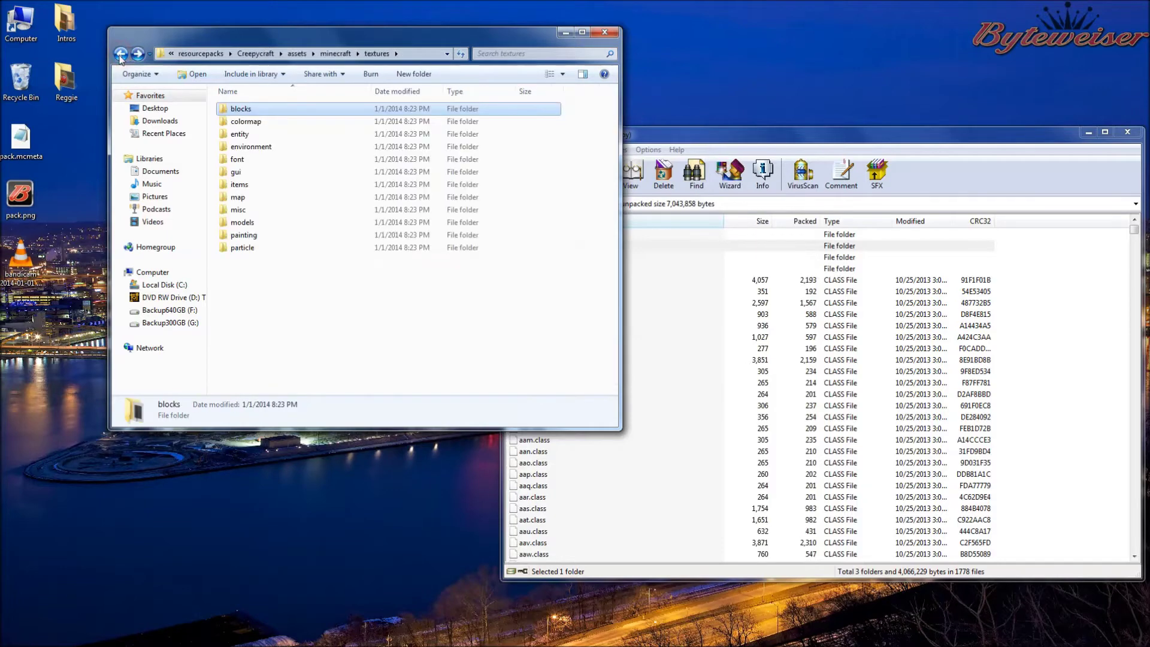
{"action": "double_click", "coordinate": [255, 148]}
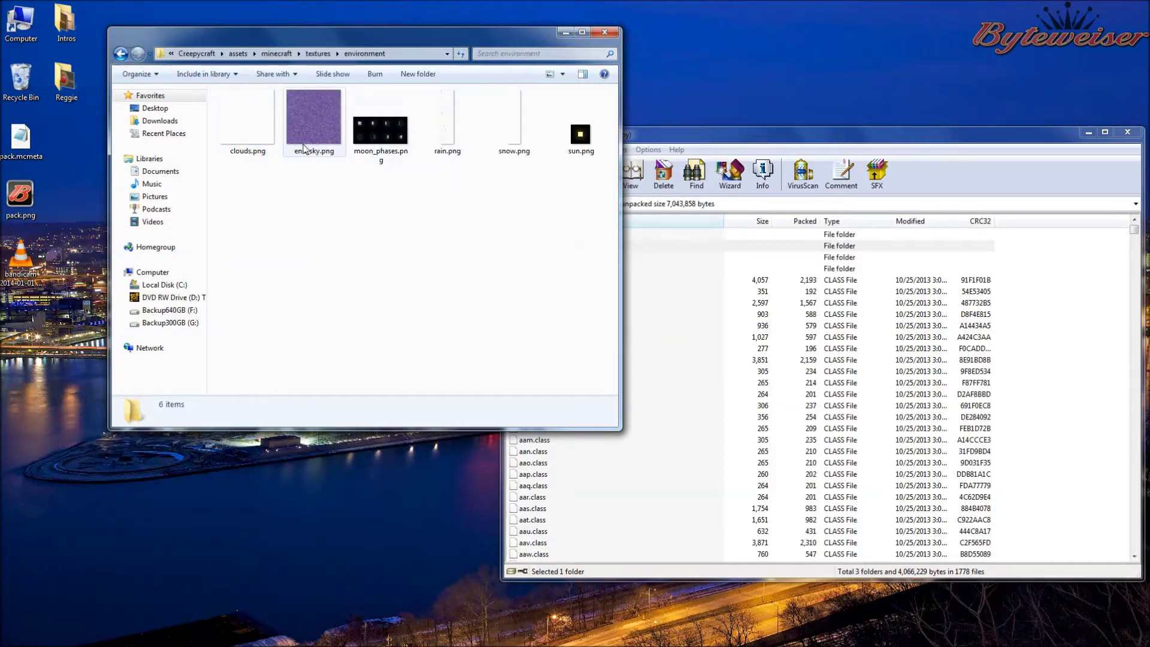
{"action": "left_click", "coordinate": [120, 54]}
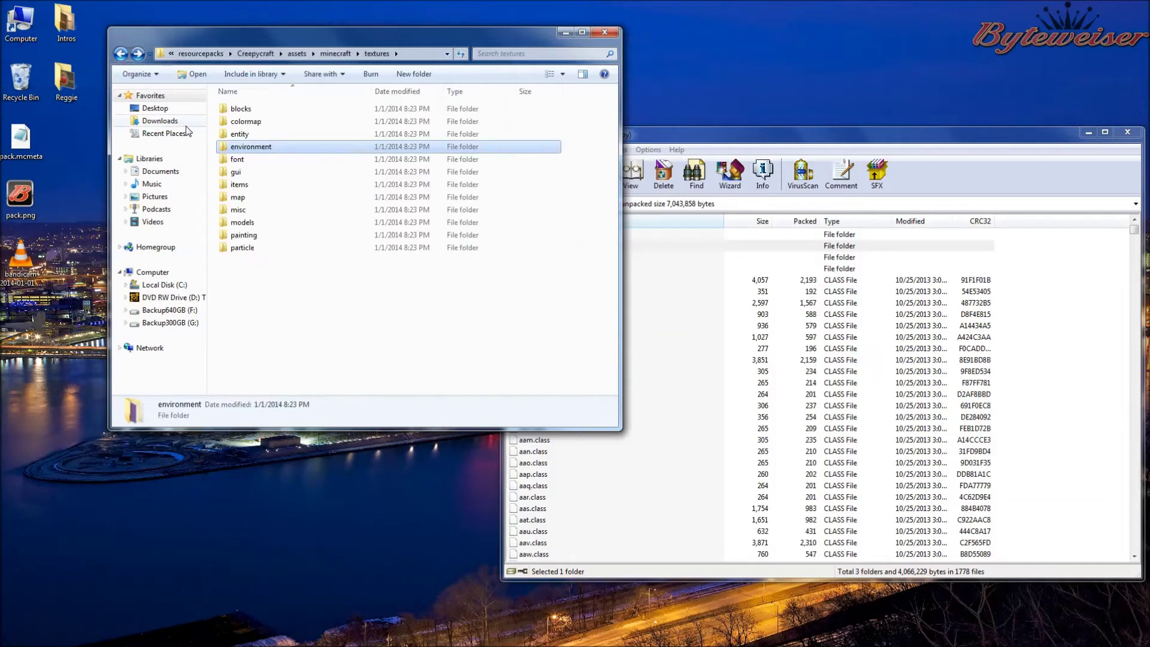
{"action": "double_click", "coordinate": [246, 172]}
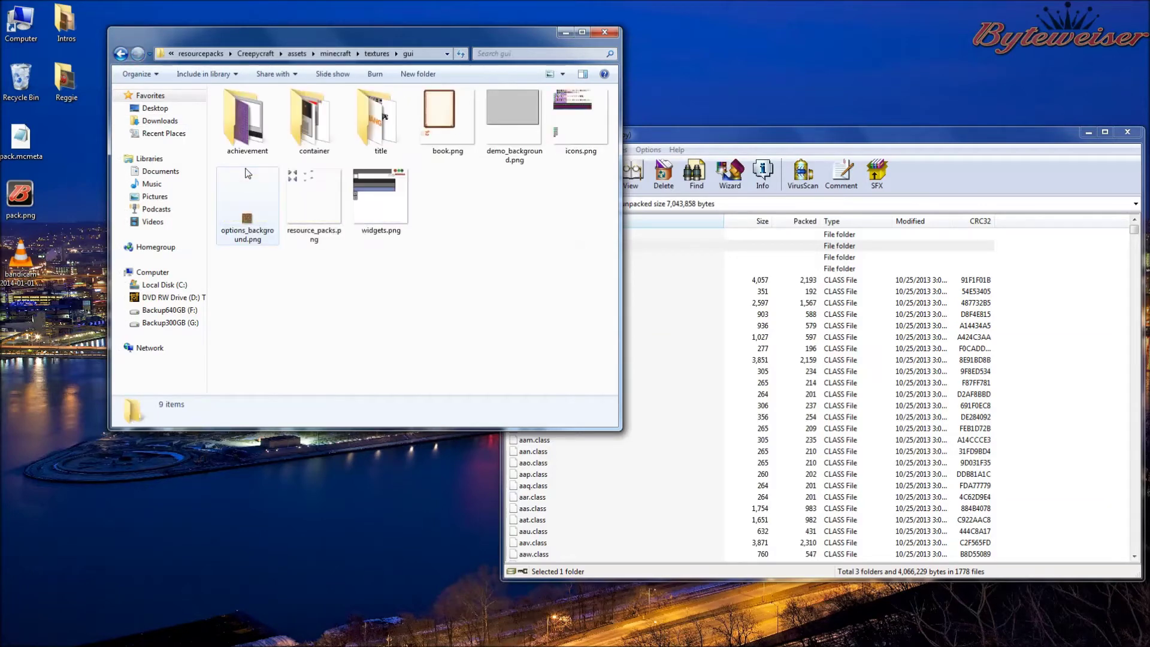
{"action": "left_click", "coordinate": [120, 55]}
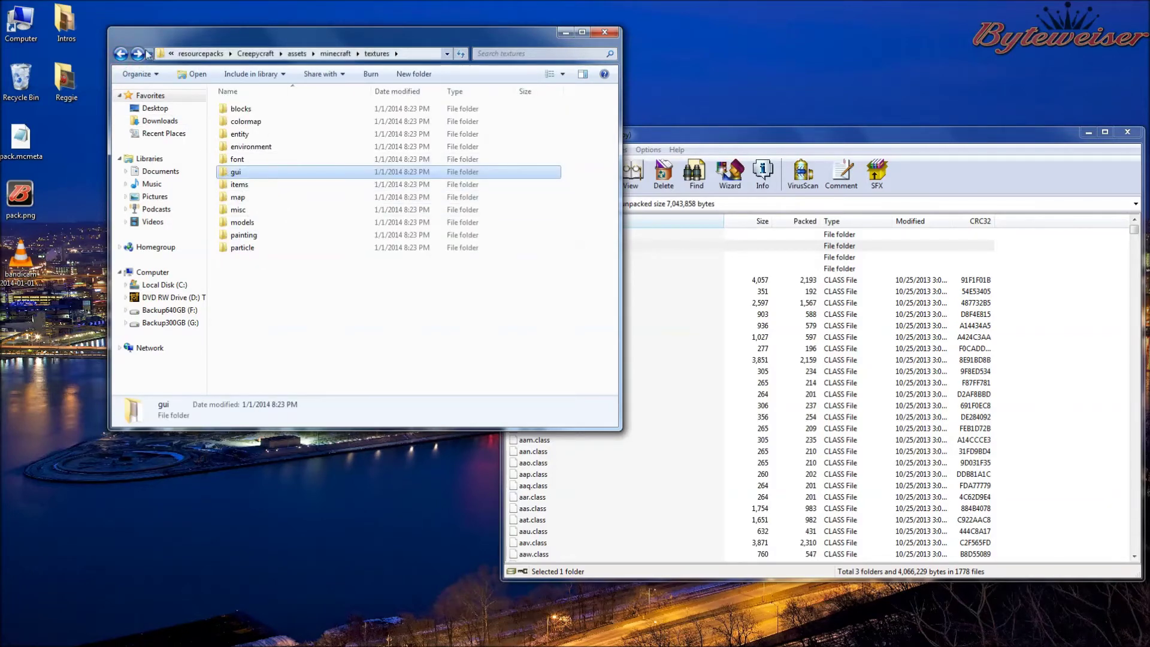
{"action": "left_click", "coordinate": [120, 54]}
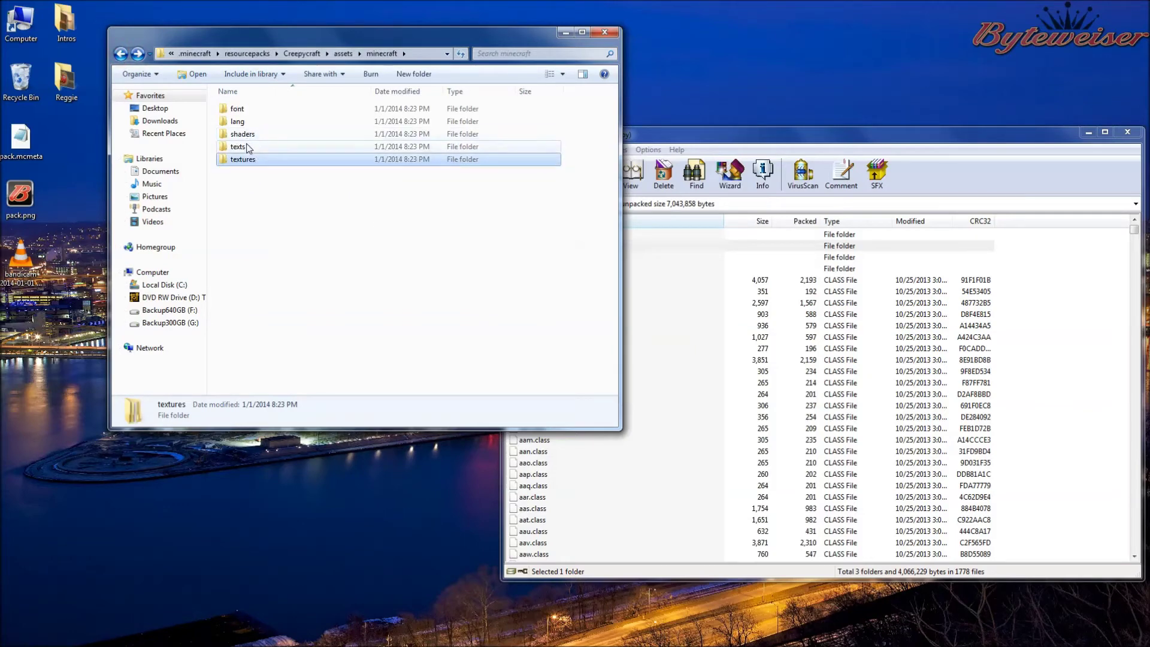
{"action": "double_click", "coordinate": [243, 158]}
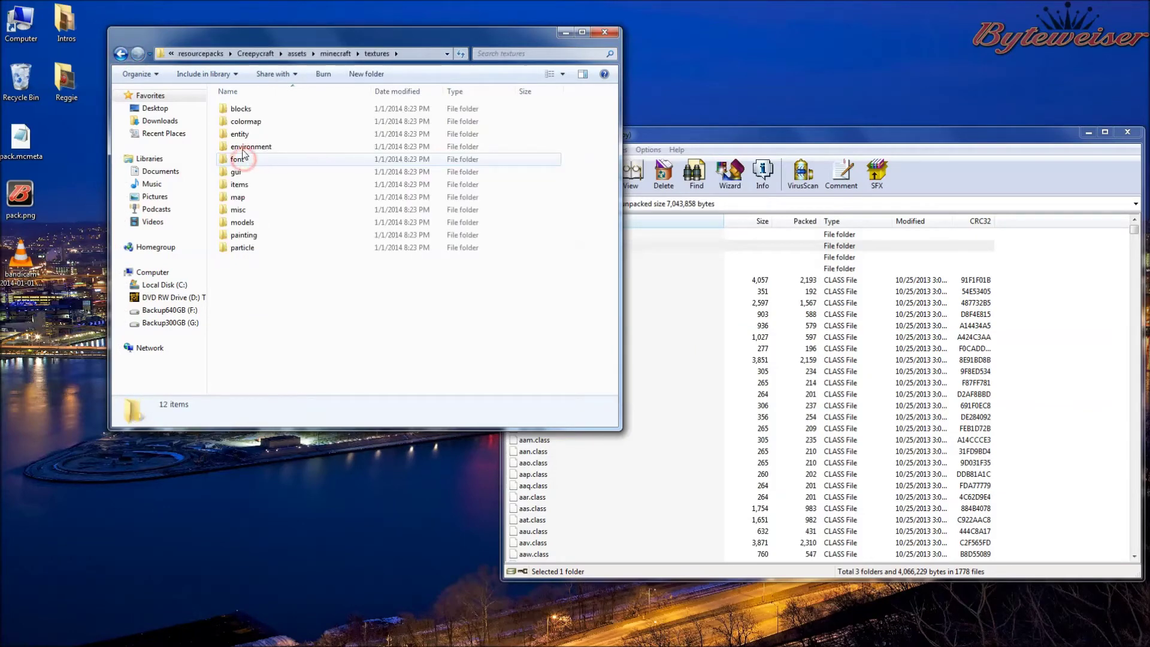
{"action": "double_click", "coordinate": [241, 109]}
{"action": "scroll", "coordinate": [281, 182], "scroll_direction": "down", "scroll_amount": 3}
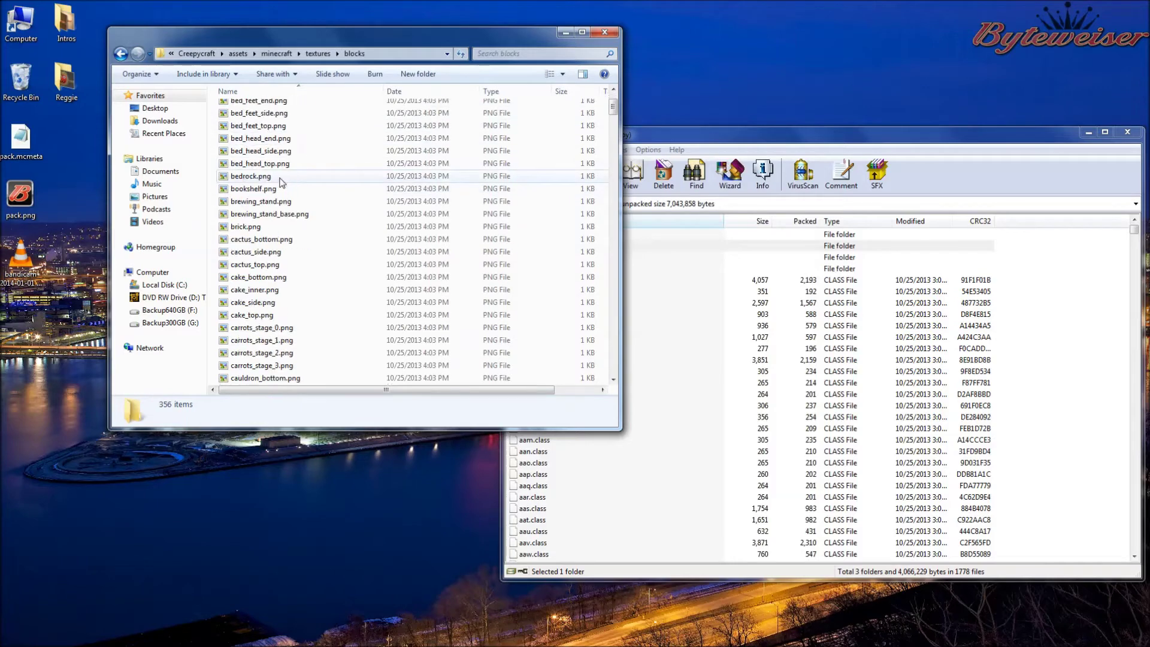
{"action": "left_click_drag", "start_coordinate": [613, 111], "coordinate": [604, 330]}
{"action": "left_click", "coordinate": [252, 261]}
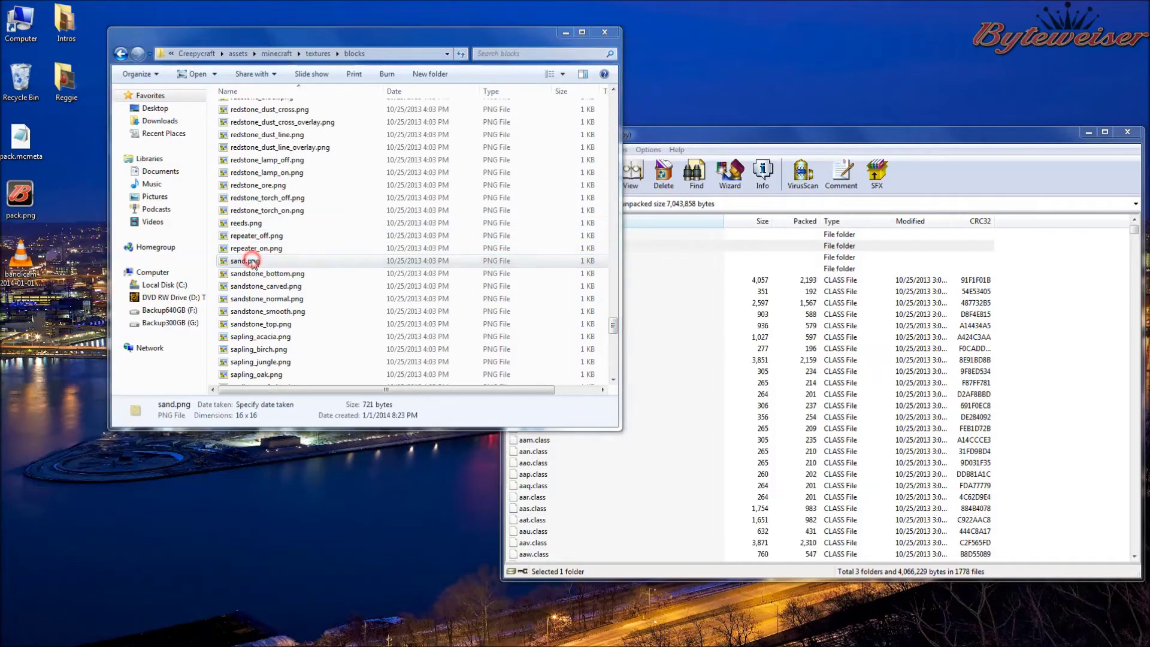
{"action": "double_click", "coordinate": [252, 260]}
{"action": "scroll", "coordinate": [617, 314], "scroll_direction": "up", "scroll_amount": 3}
{"action": "scroll", "coordinate": [647, 301], "scroll_direction": "up", "scroll_amount": 1}
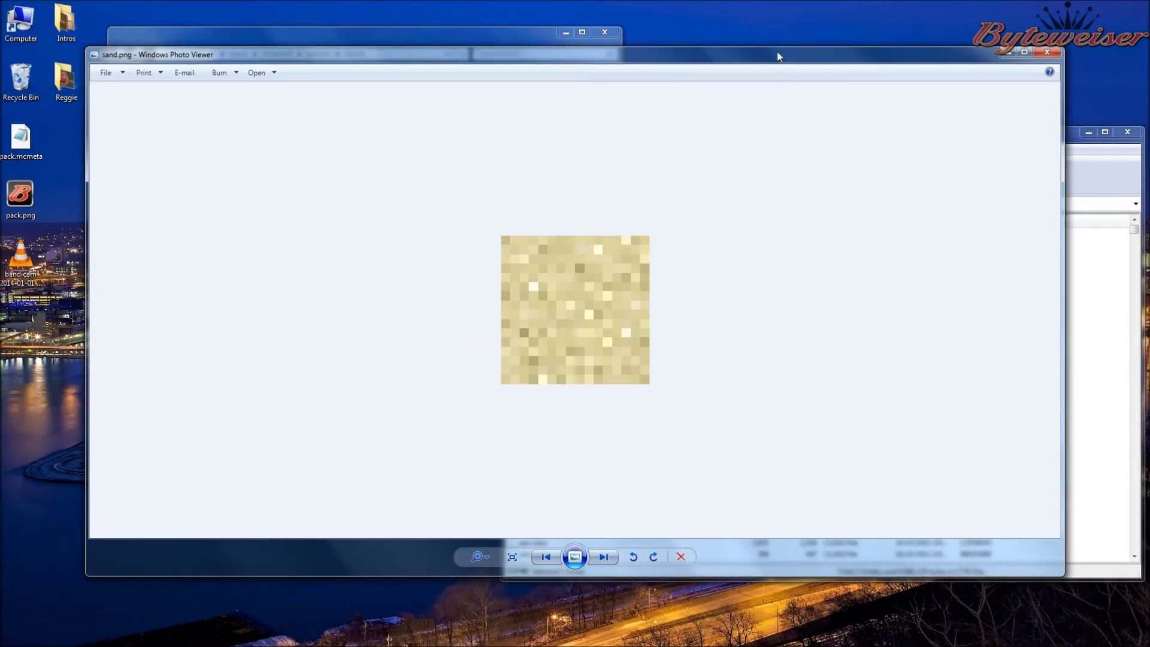
- Reposition Windows Photo Viewer, then close the sand.png preview
{"action": "left_click_drag", "start_coordinate": [777, 54], "coordinate": [719, 84]}
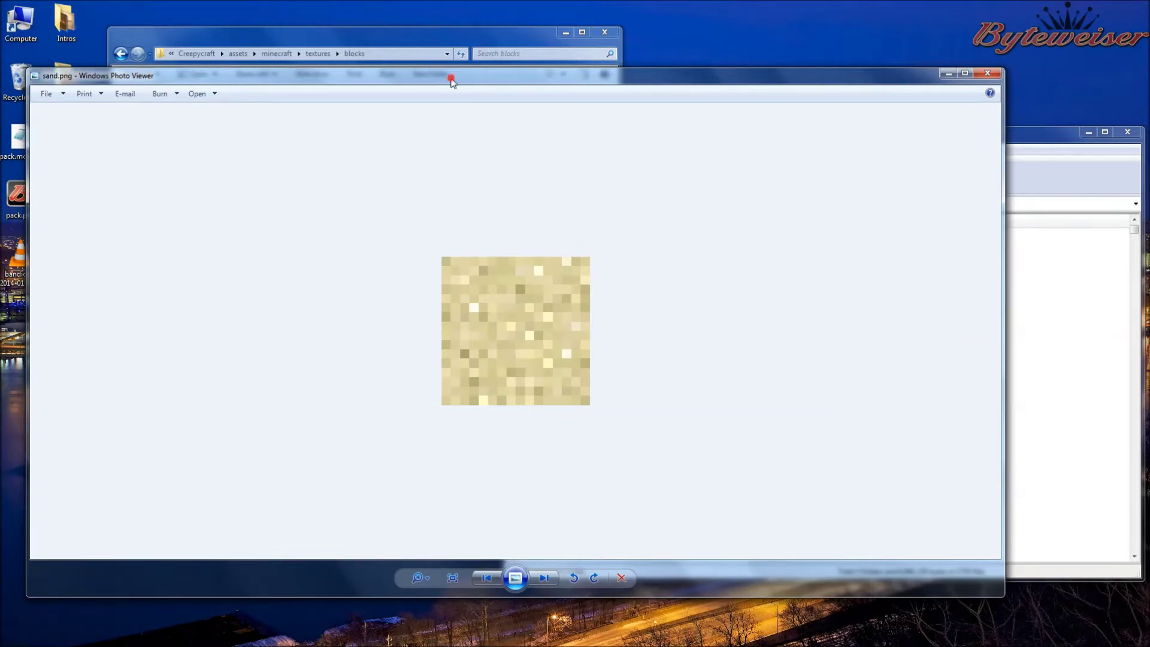
{"action": "left_click_drag", "start_coordinate": [451, 80], "coordinate": [486, 96]}
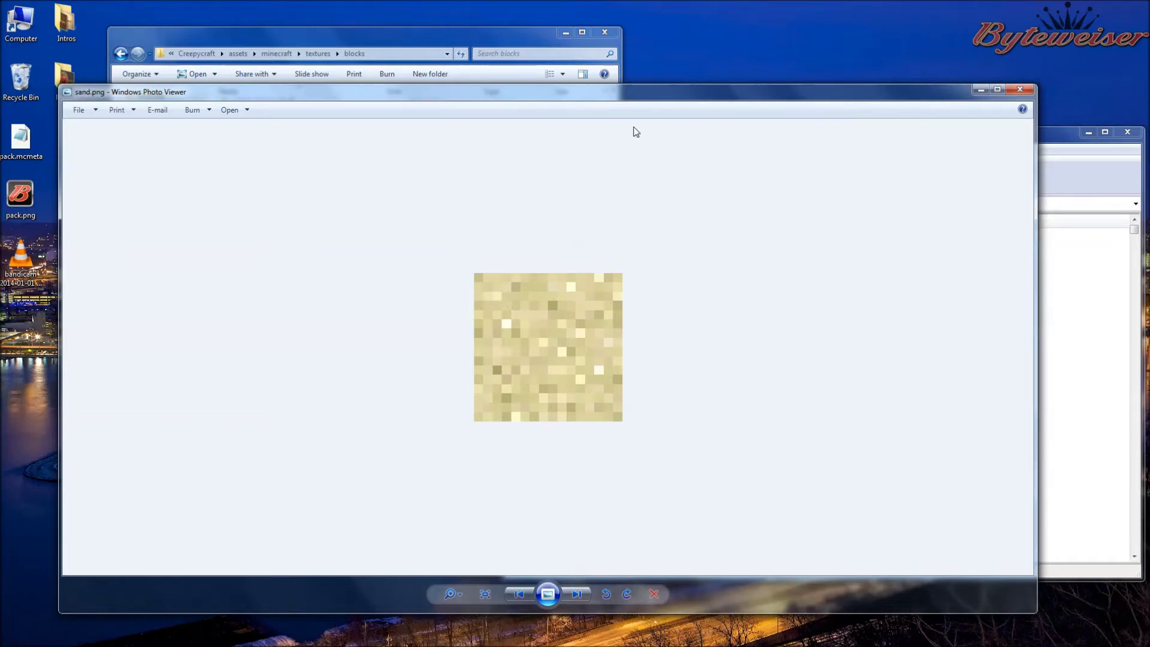
{"action": "left_click", "coordinate": [1020, 91]}
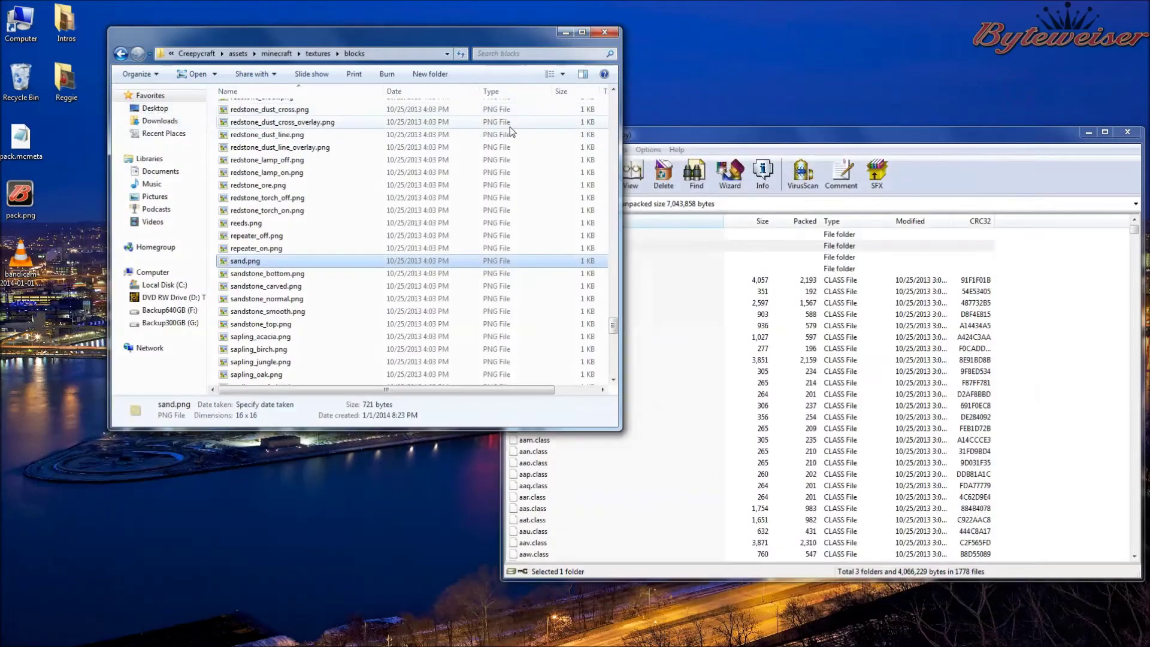
{"action": "left_click", "coordinate": [125, 636]}
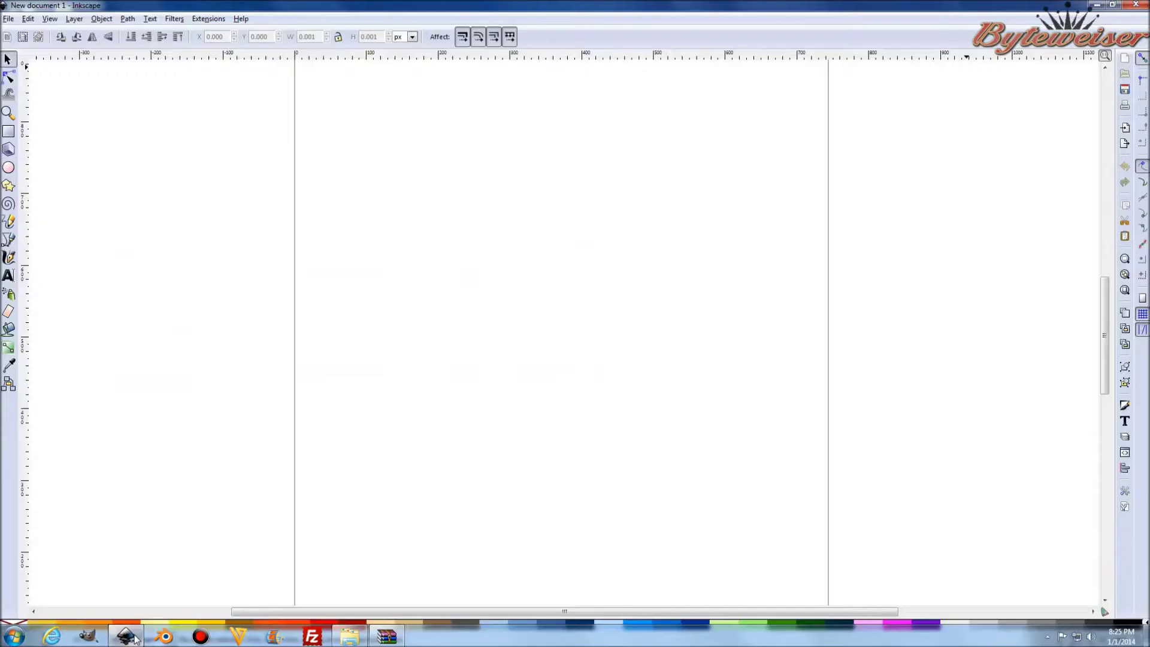
{"action": "double_click", "coordinate": [591, 4]}
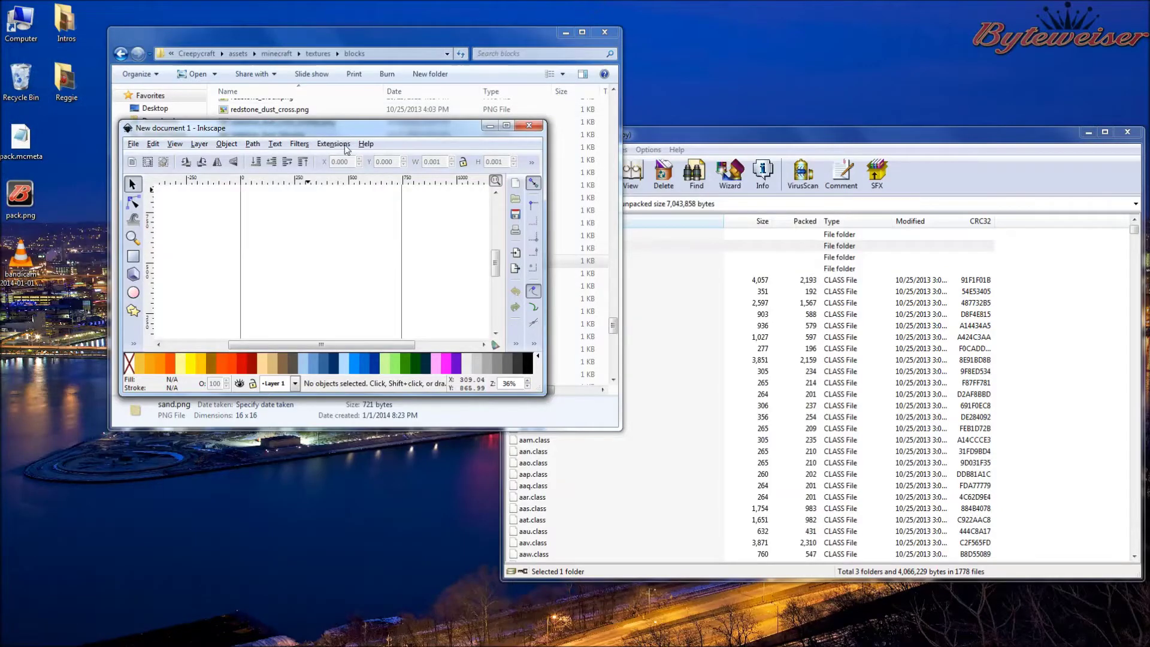
{"action": "left_click_drag", "start_coordinate": [372, 115], "coordinate": [628, 53]}
{"action": "left_click_drag", "start_coordinate": [798, 321], "coordinate": [1065, 599]}
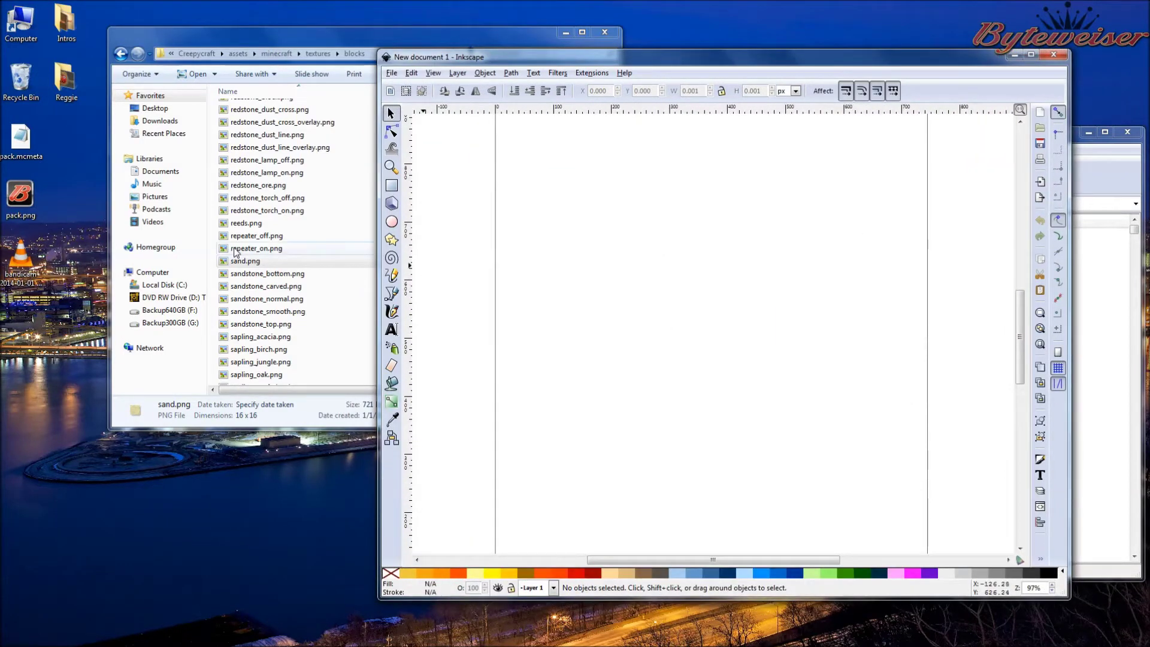
{"action": "left_click", "coordinate": [393, 72]}
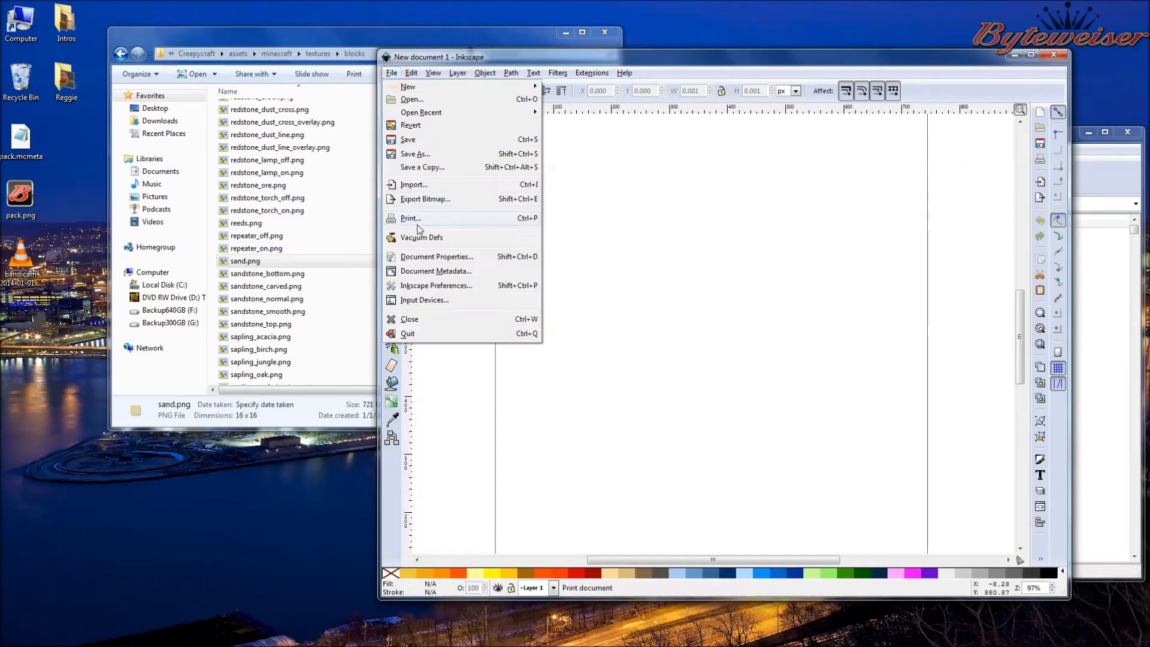
{"action": "left_click", "coordinate": [275, 257]}
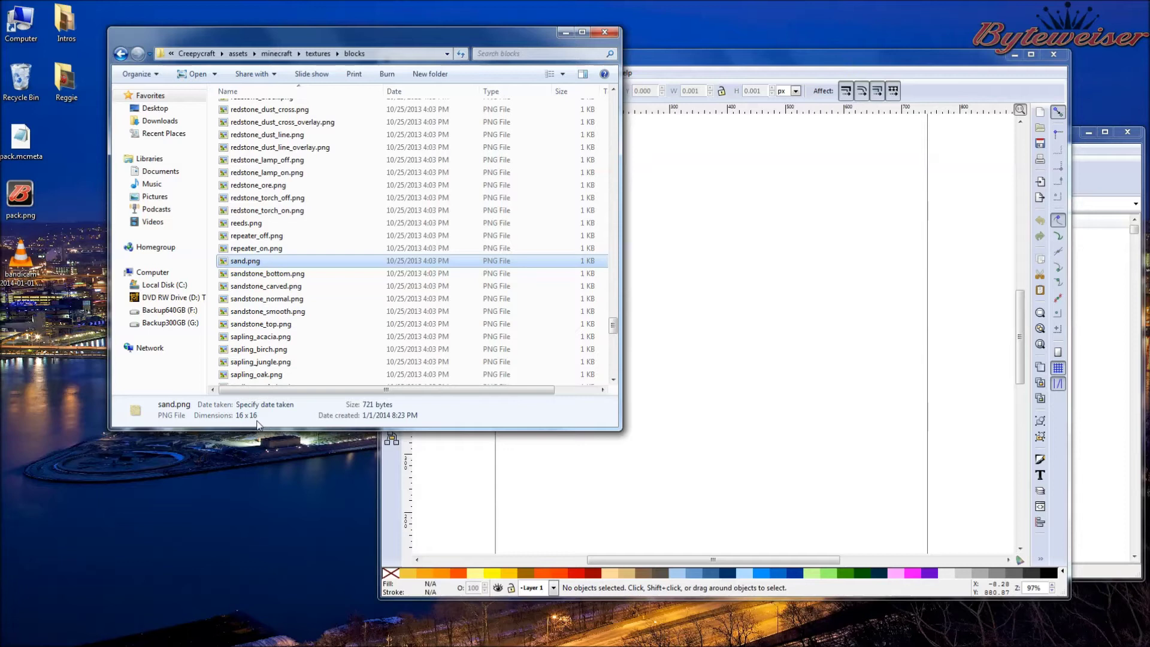
{"action": "left_click", "coordinate": [236, 261]}
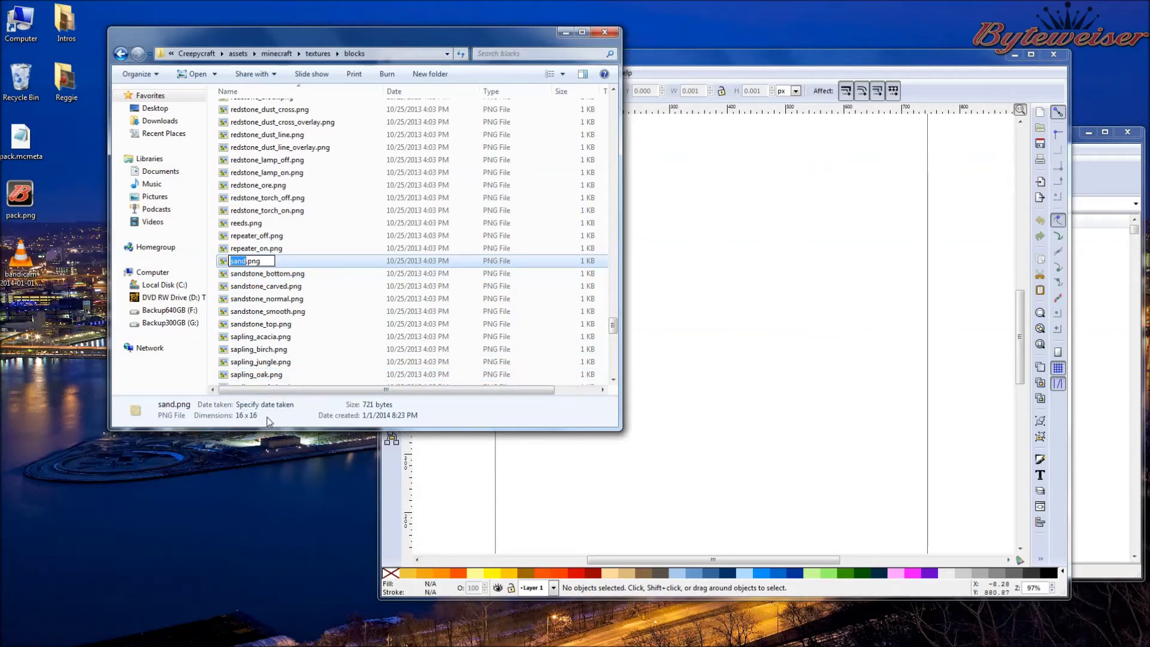
{"action": "left_click", "coordinate": [220, 263]}
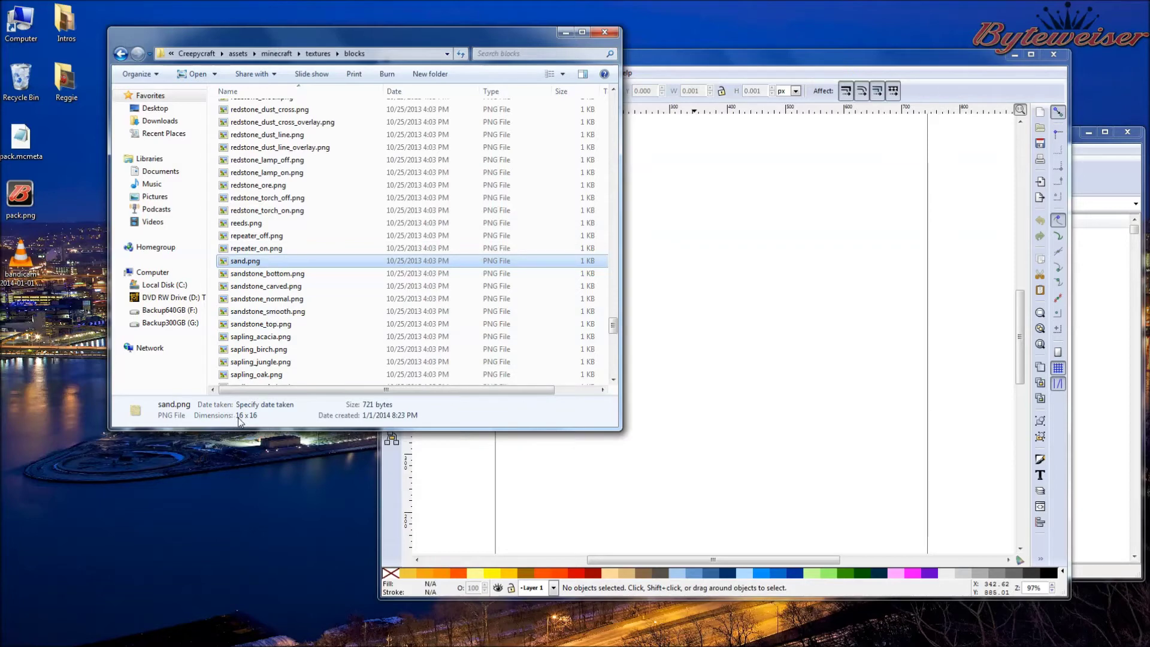
- Set the page width and height to 16 px in Inkscape's Document Properties
{"action": "left_click", "coordinate": [680, 60]}
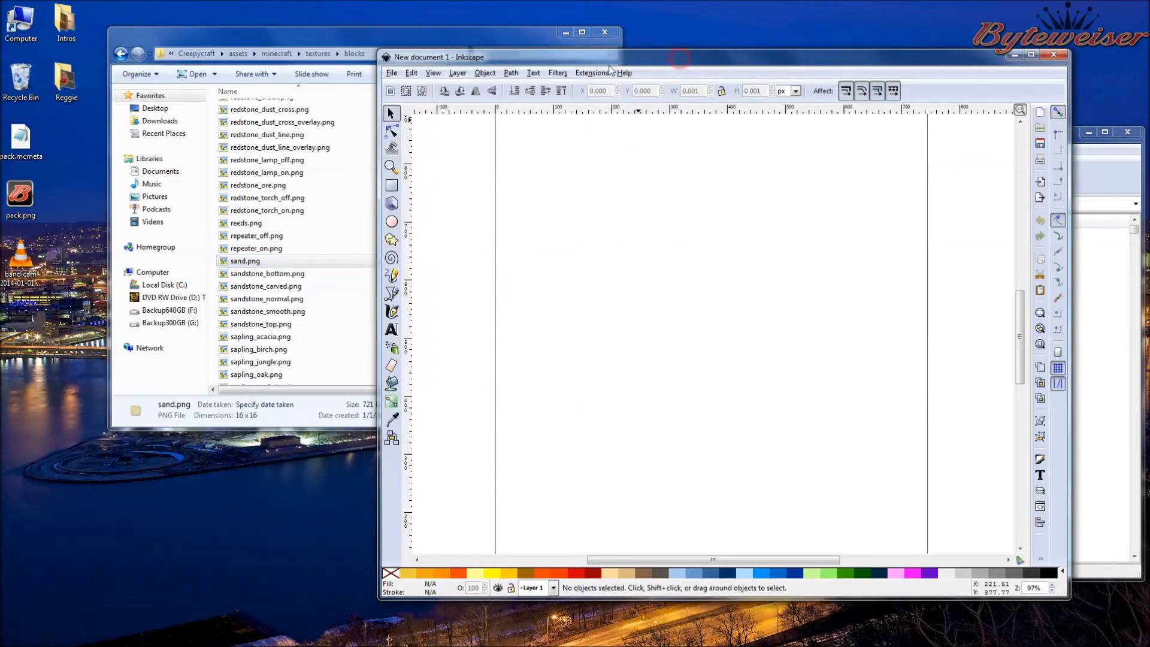
{"action": "left_click", "coordinate": [392, 73]}
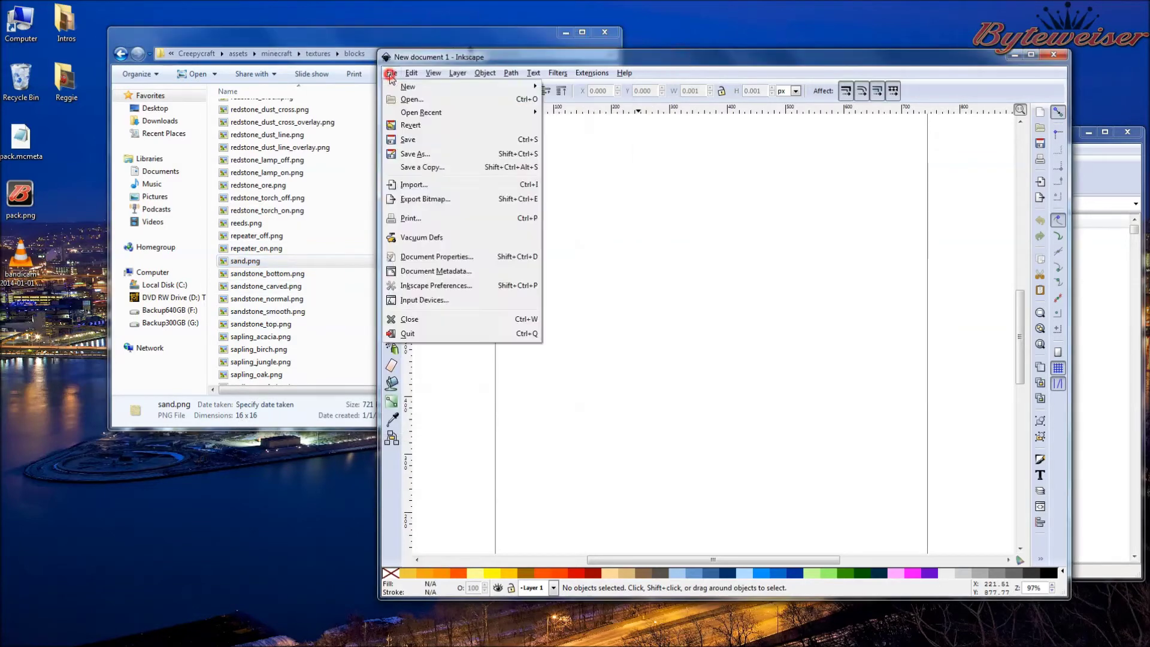
{"action": "left_click", "coordinate": [452, 260]}
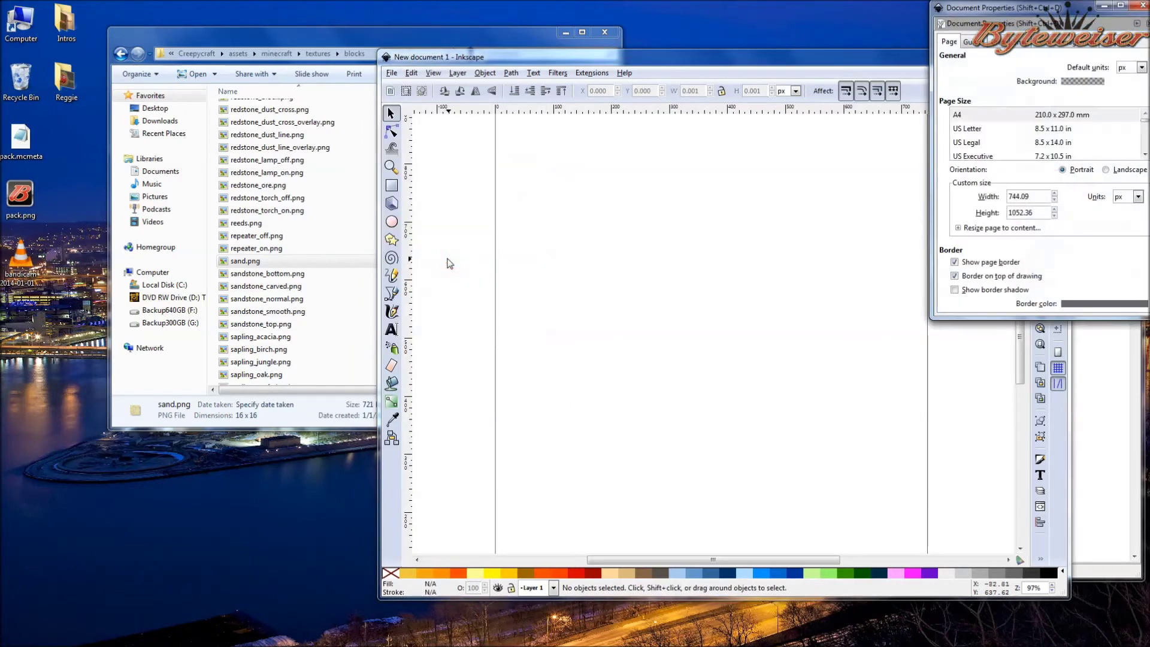
{"action": "left_click_drag", "start_coordinate": [1002, 10], "coordinate": [676, 136]}
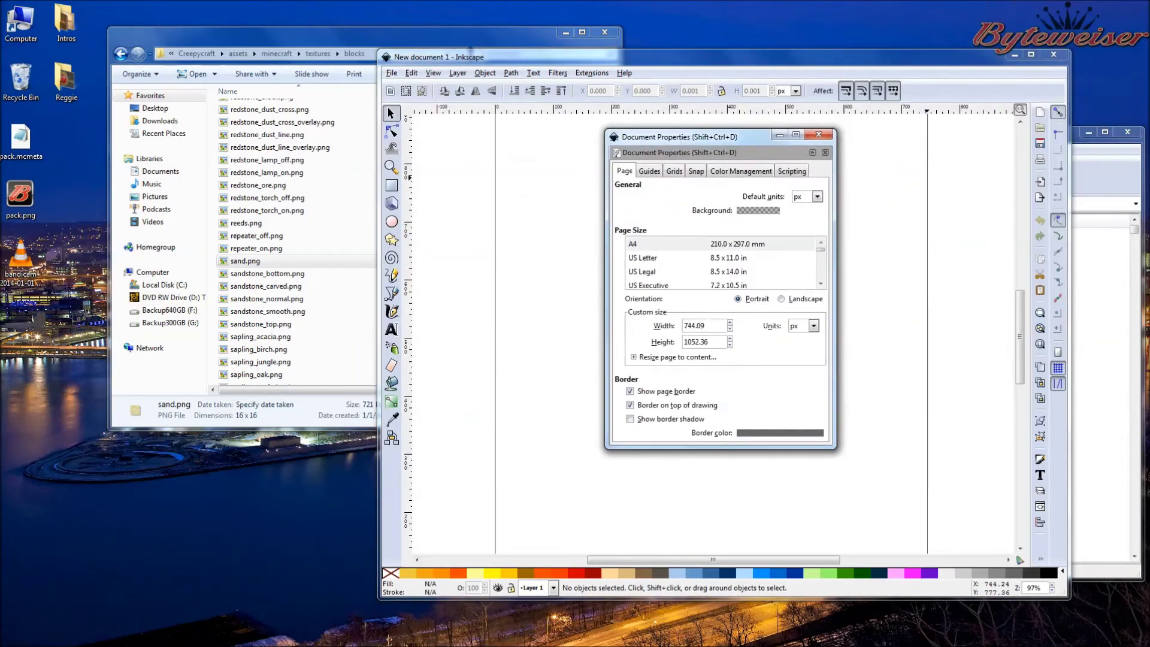
{"action": "double_click", "coordinate": [705, 325]}
{"action": "type", "text": "16"}
{"action": "key", "text": "Return"}
{"action": "double_click", "coordinate": [705, 341]}
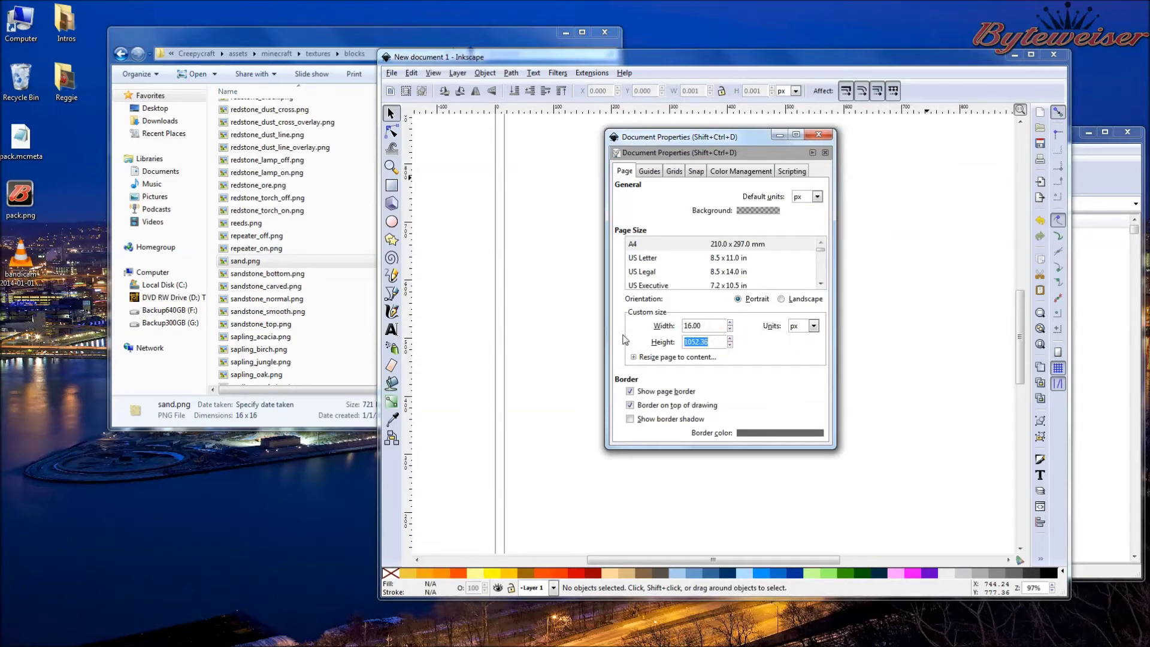
{"action": "type", "text": "16"}
{"action": "key", "text": "Return"}
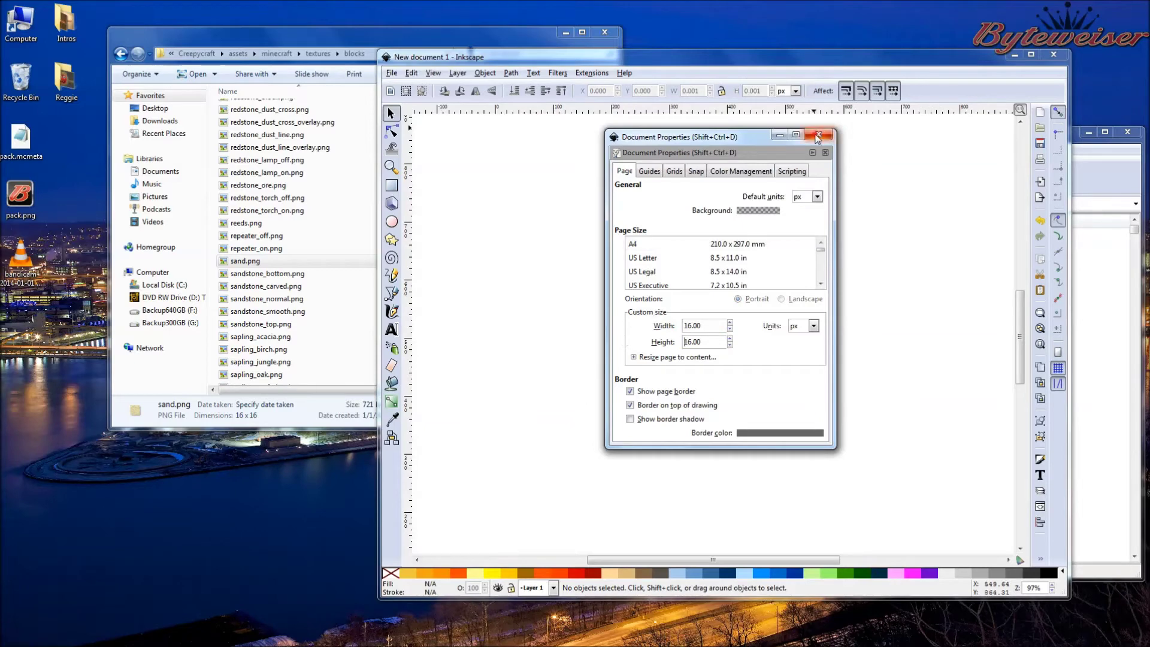
{"action": "left_click", "coordinate": [818, 136]}
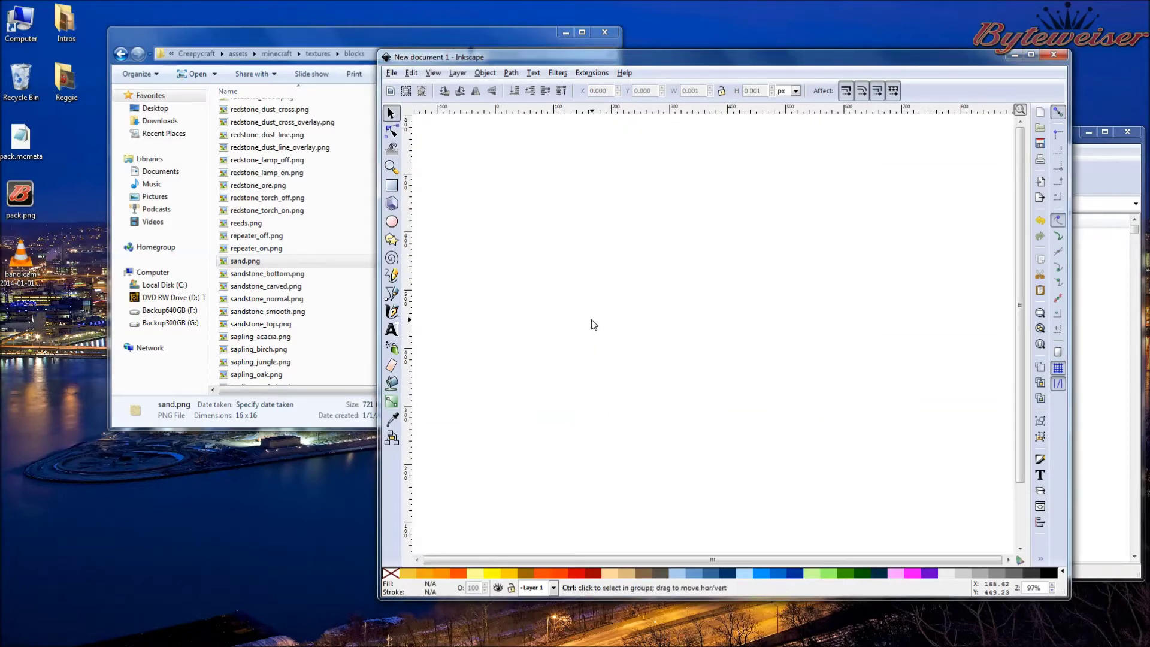
{"action": "scroll", "coordinate": [594, 324], "scroll_direction": "down", "scroll_amount": 2, "text": "ctrl"}
{"action": "scroll", "coordinate": [544, 450], "scroll_direction": "up", "scroll_amount": 5, "text": "ctrl"}
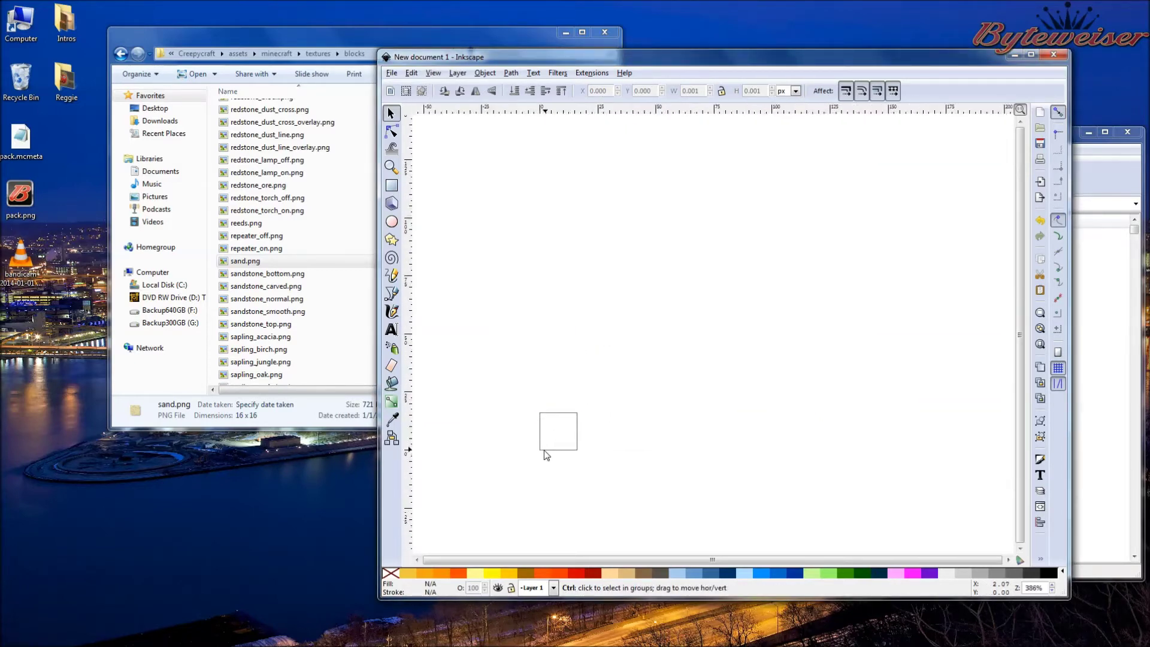
{"action": "scroll", "coordinate": [544, 450], "scroll_direction": "up", "scroll_amount": 5, "text": "ctrl"}
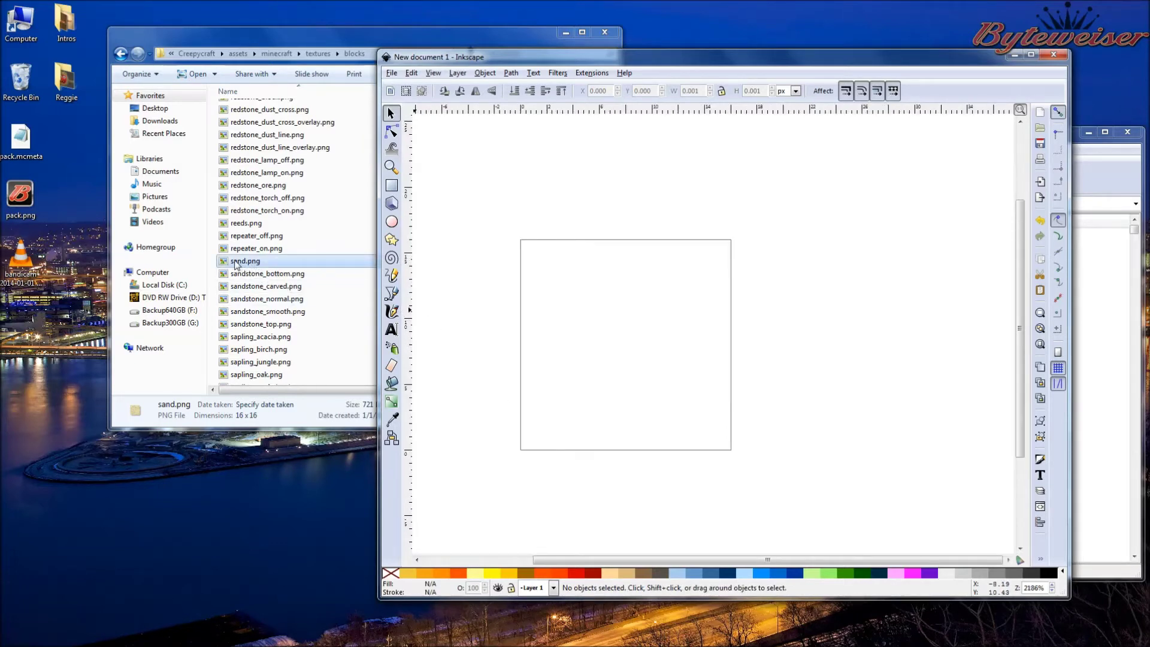
- Drop sand.png from Explorer onto the canvas, embed it, and place it right of the page
{"action": "left_click_drag", "start_coordinate": [233, 261], "coordinate": [690, 282]}
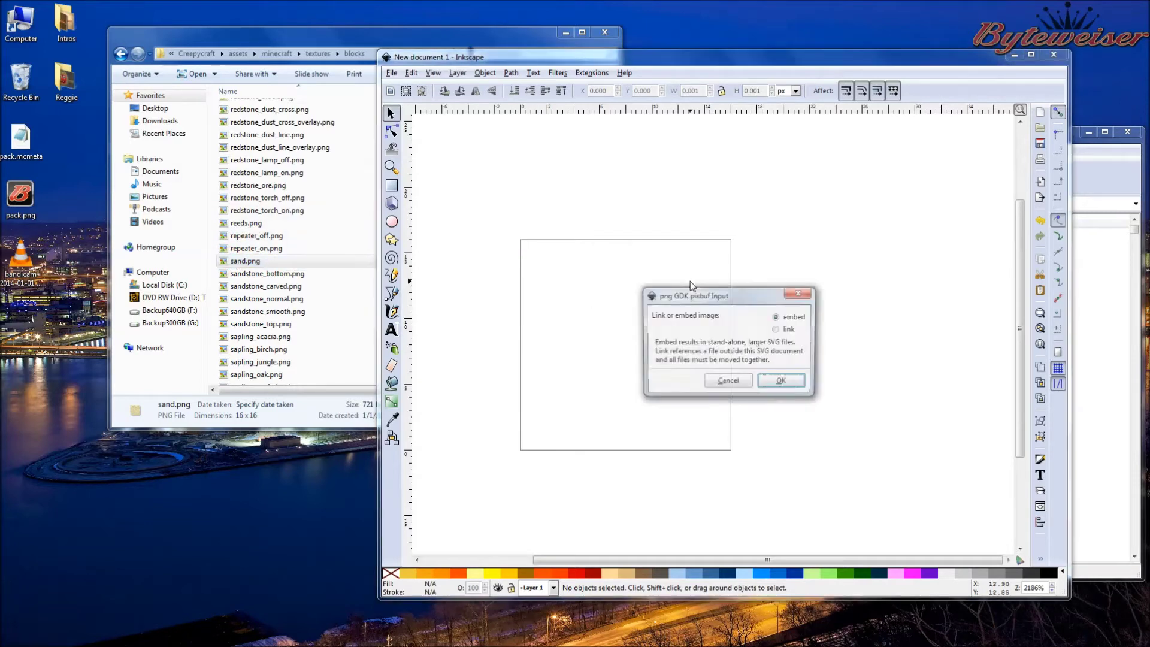
{"action": "left_click", "coordinate": [774, 381]}
{"action": "left_click_drag", "start_coordinate": [723, 376], "coordinate": [821, 344]}
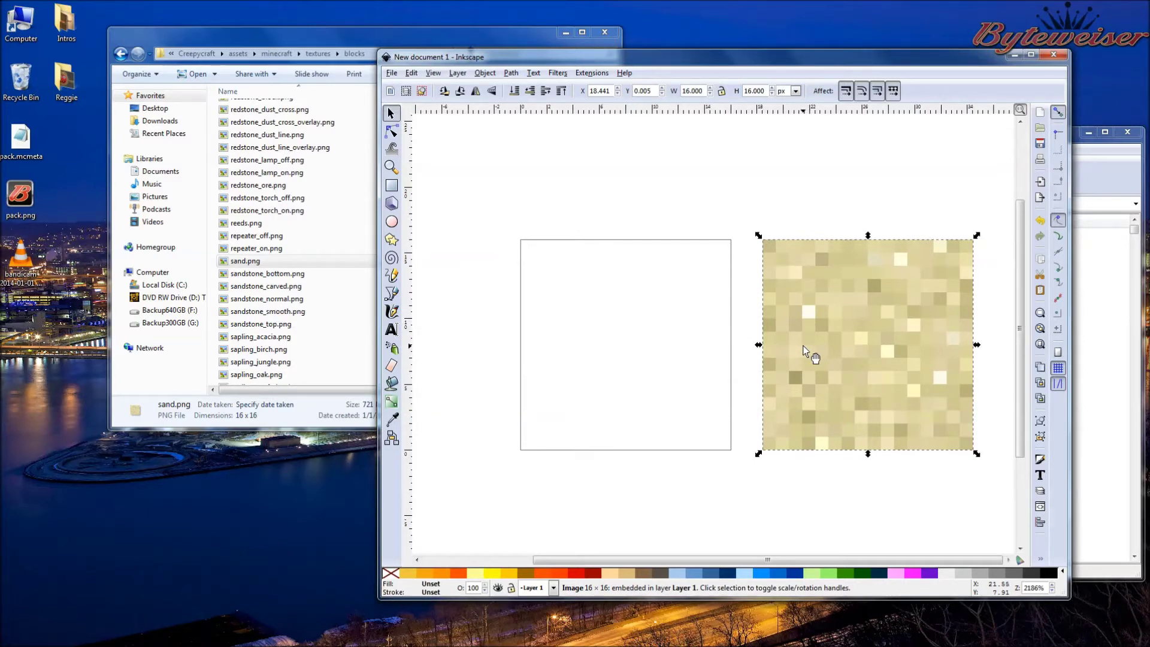
- Draw a rectangle over the page and remove its rounded corners
{"action": "left_click", "coordinate": [393, 186]}
{"action": "left_click_drag", "start_coordinate": [481, 205], "coordinate": [676, 405]}
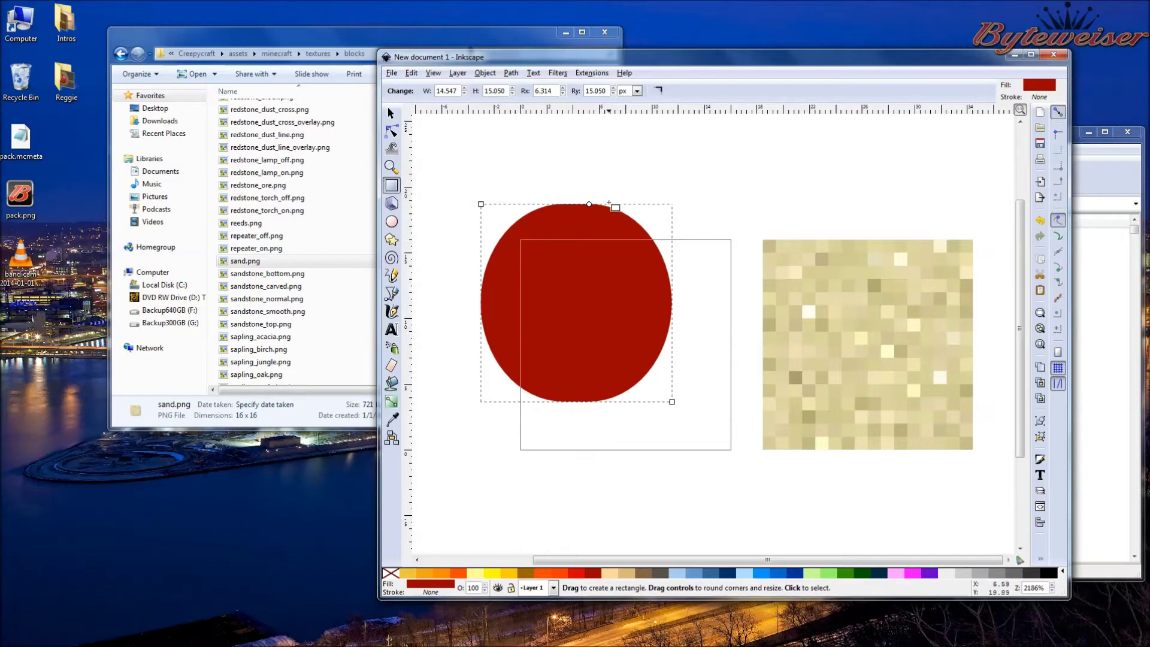
{"action": "left_click_drag", "start_coordinate": [589, 203], "coordinate": [691, 205]}
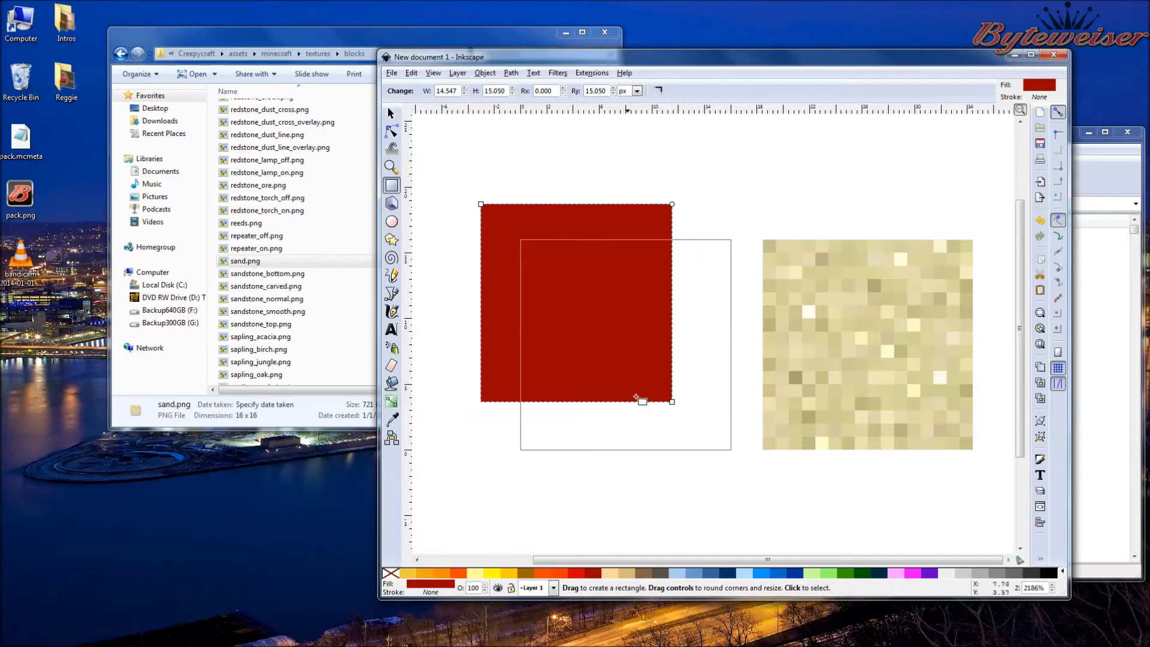
{"action": "left_click", "coordinate": [390, 112]}
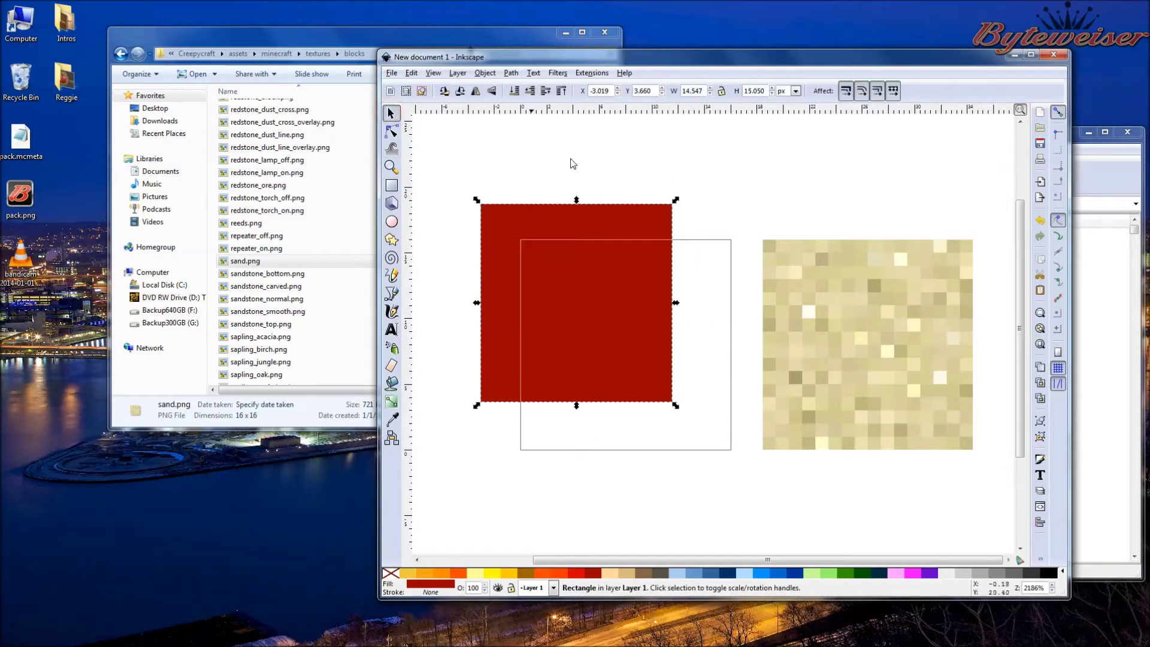
- Size the rectangle to 16×16 at X 0, Y 0 with a light peach fill
{"action": "left_click_drag", "start_coordinate": [746, 90], "coordinate": [787, 94]}
{"action": "type", "text": "16"}
{"action": "key", "text": "Return"}
{"action": "type", "text": "16"}
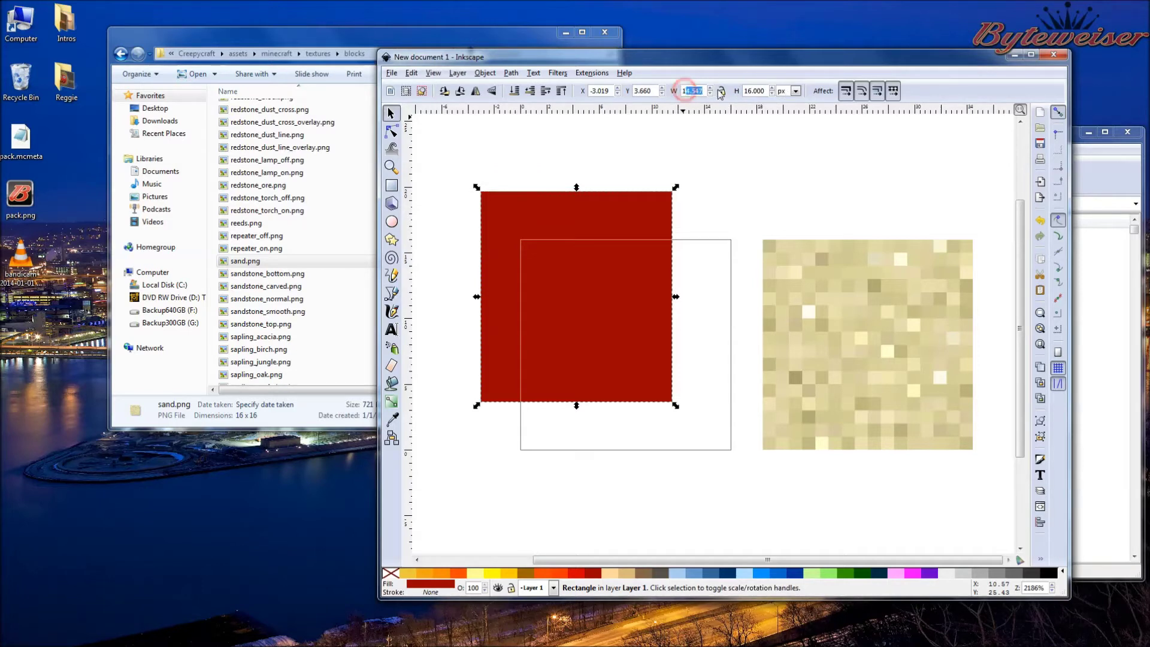
{"action": "key", "text": "Return"}
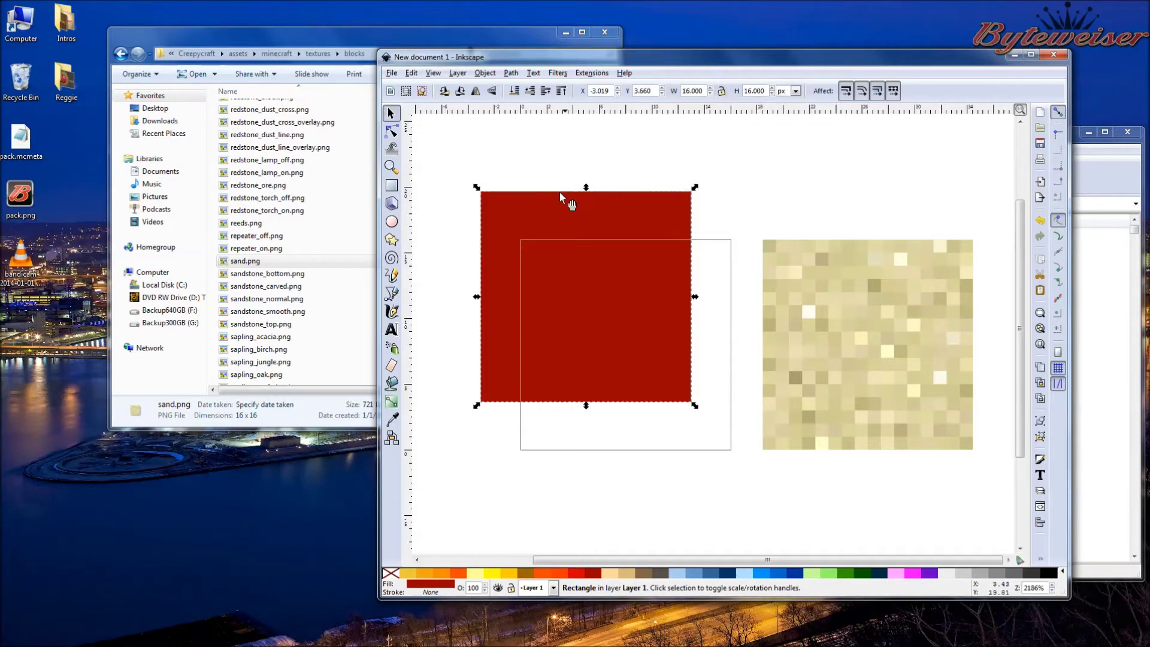
{"action": "left_click_drag", "start_coordinate": [609, 93], "coordinate": [572, 95]}
{"action": "type", "text": "0"}
{"action": "key", "text": "Return"}
{"action": "left_click_drag", "start_coordinate": [655, 95], "coordinate": [620, 92]}
{"action": "type", "text": "000"}
{"action": "key", "text": "Return"}
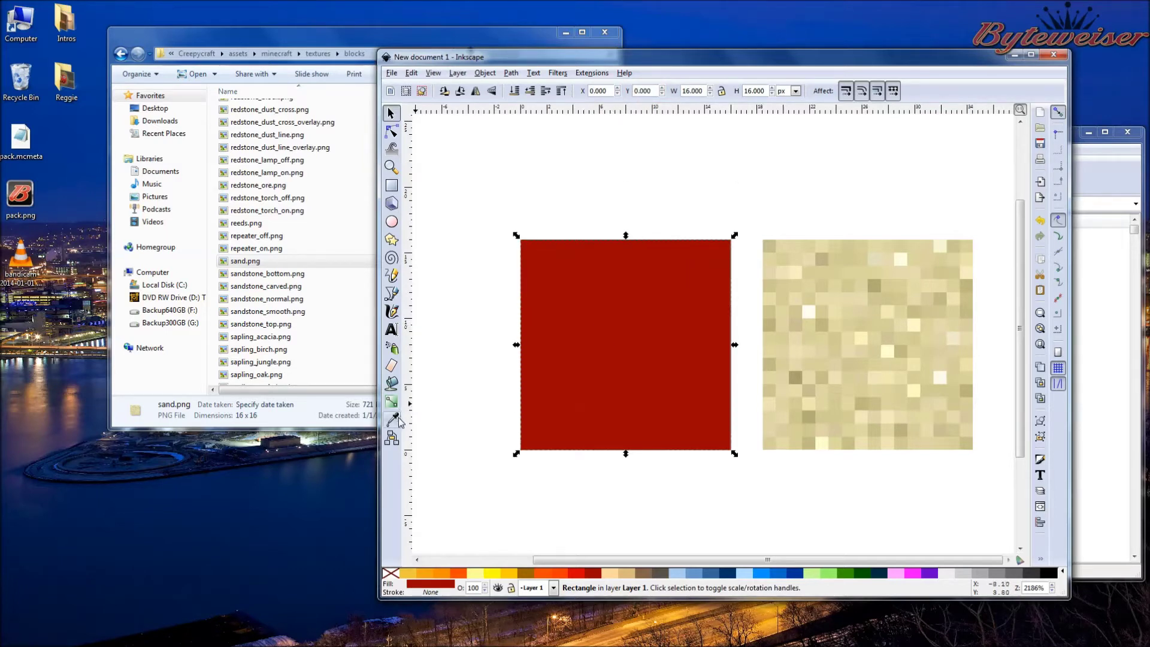
{"action": "left_click", "coordinate": [615, 574]}
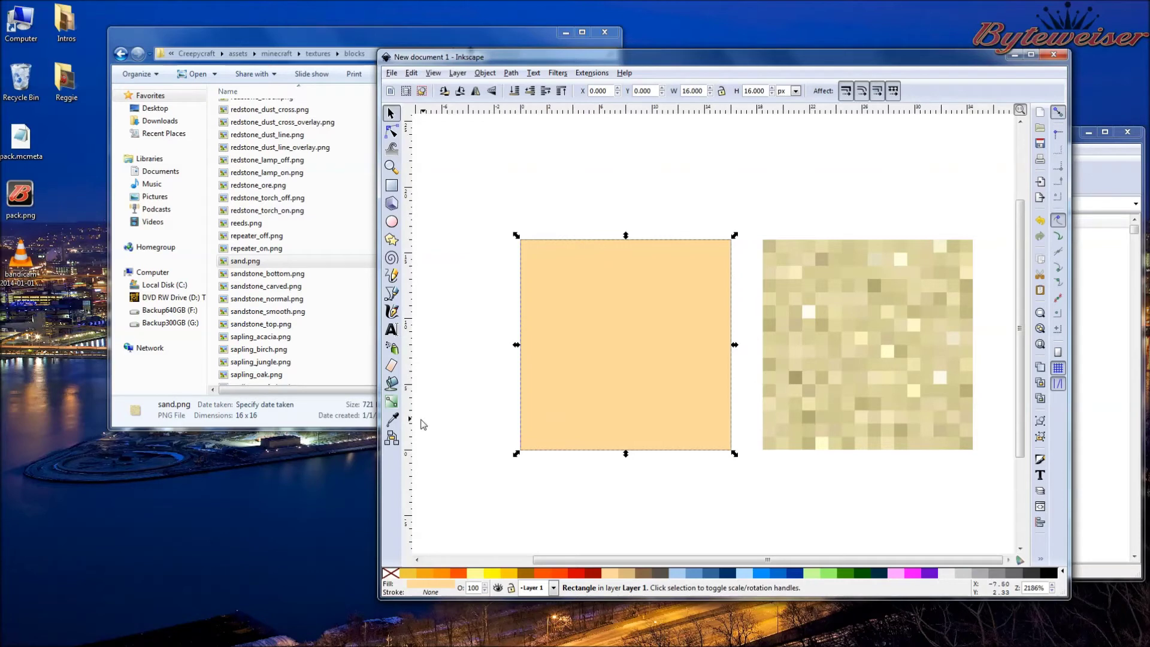
- Draw a small orange-red square near the page's top-left corner
{"action": "left_click", "coordinate": [392, 185]}
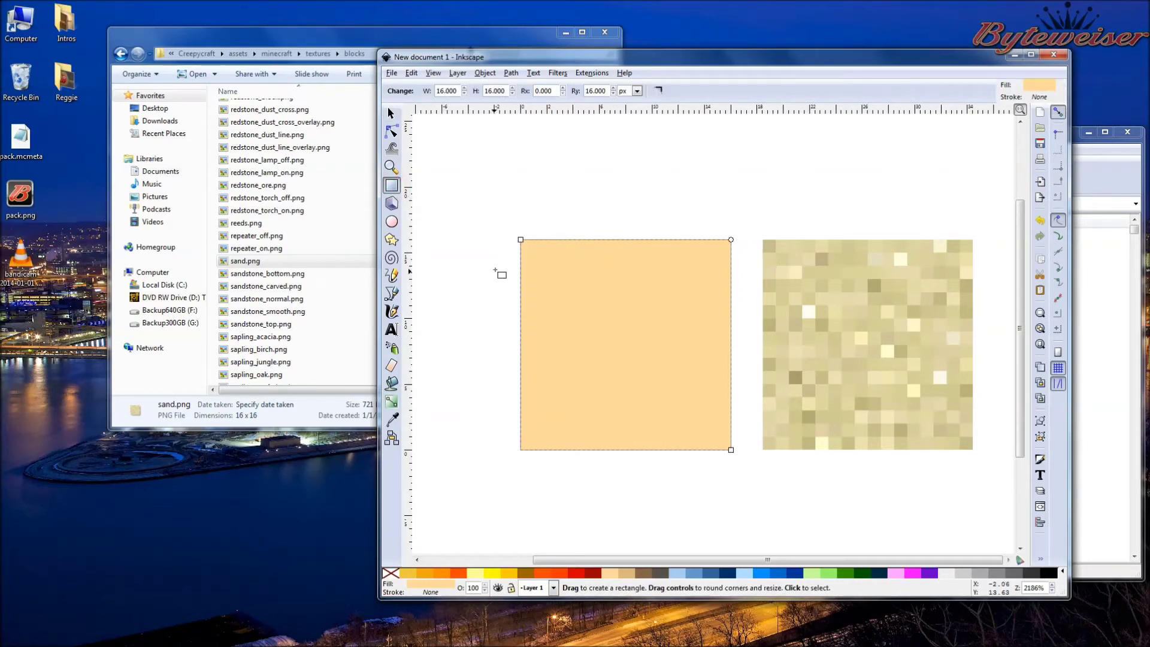
{"action": "left_click_drag", "start_coordinate": [541, 262], "coordinate": [586, 307]}
{"action": "left_click_drag", "start_coordinate": [586, 267], "coordinate": [585, 287]}
{"action": "left_click", "coordinate": [543, 572]}
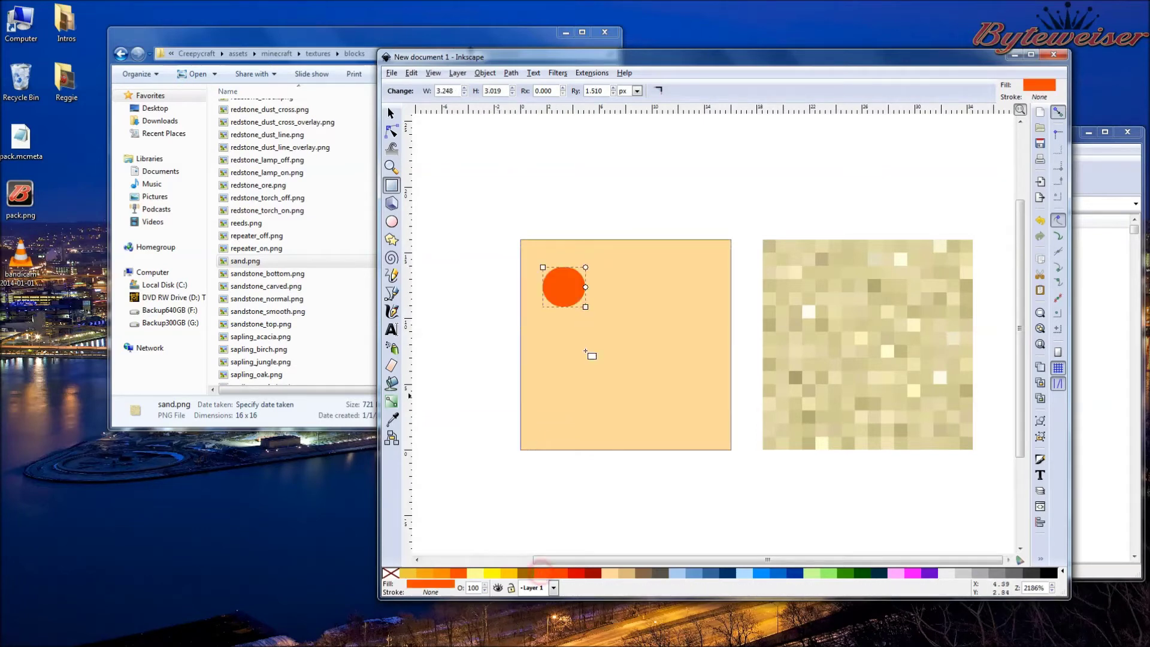
{"action": "left_click_drag", "start_coordinate": [584, 287], "coordinate": [587, 267]}
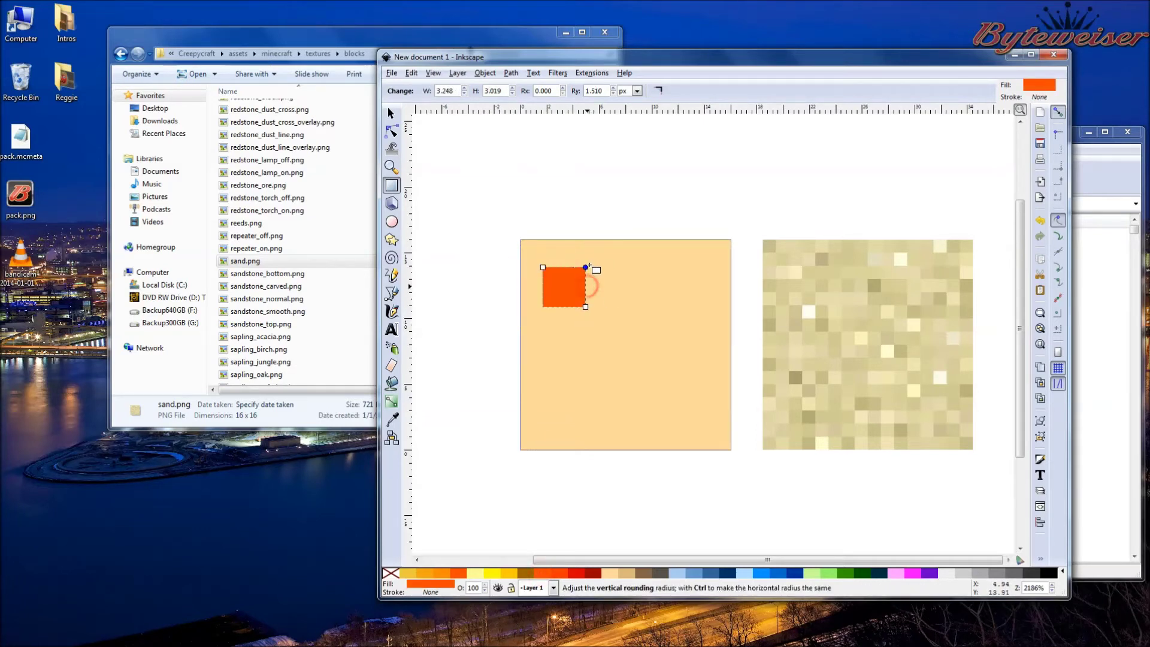
{"action": "left_click", "coordinate": [391, 113]}
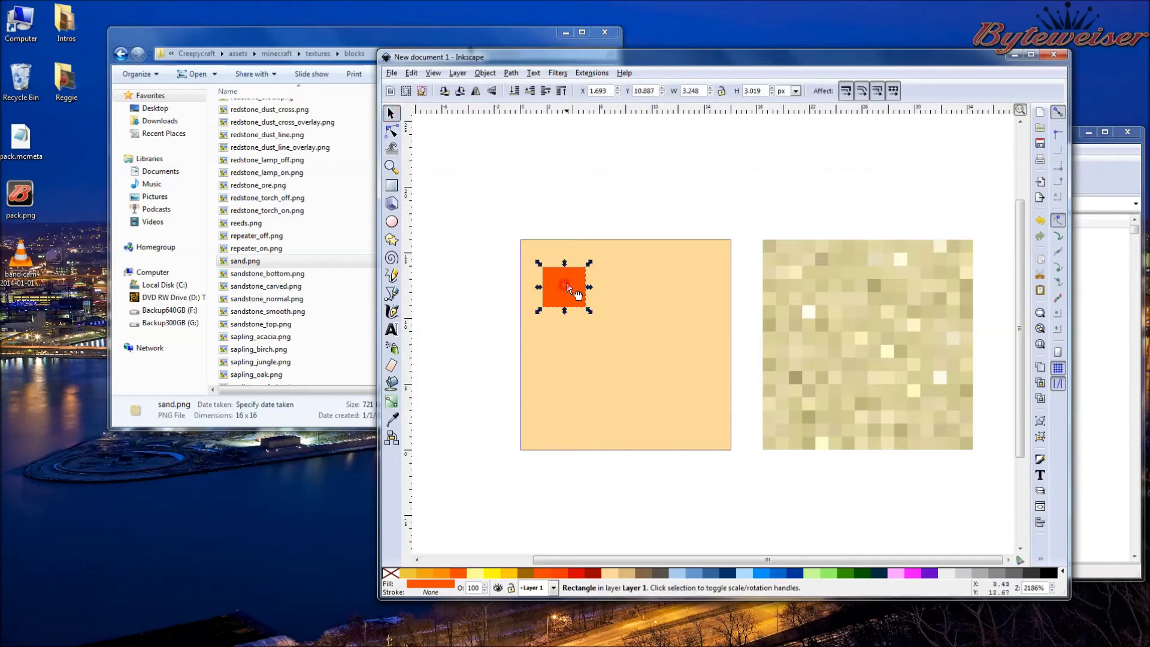
{"action": "left_click_drag", "start_coordinate": [573, 291], "coordinate": [569, 280]}
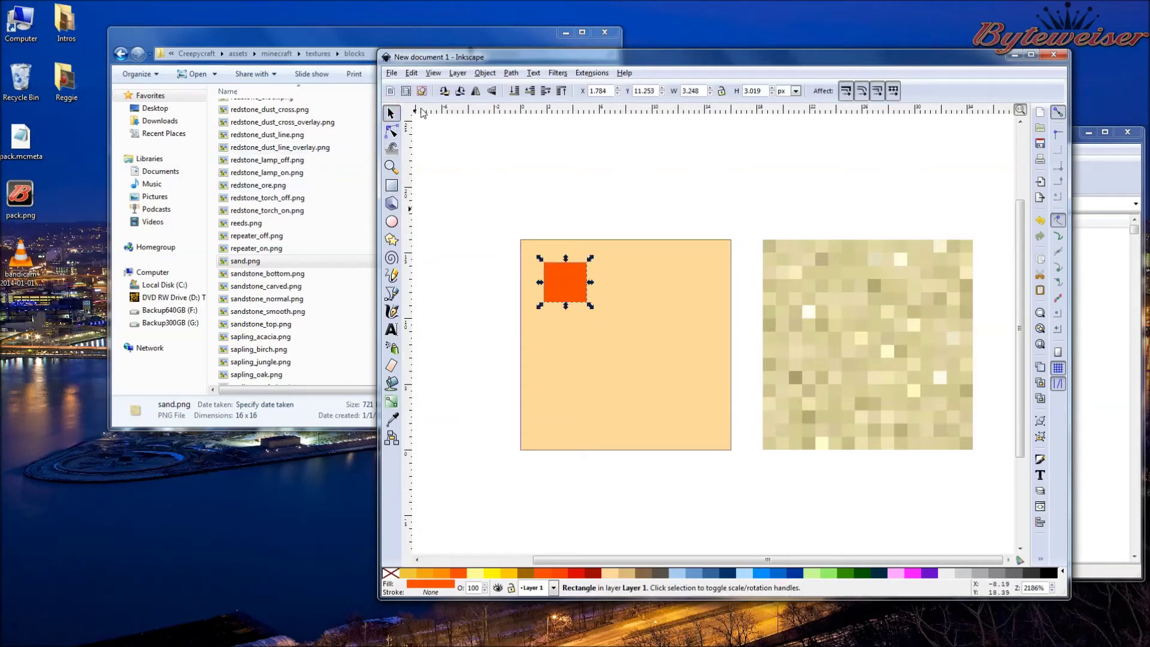
- Set the orange square to X 2, Y 2, width 2, height 2
{"action": "left_click", "coordinate": [605, 90]}
{"action": "type", "text": "2"}
{"action": "key", "text": "Return"}
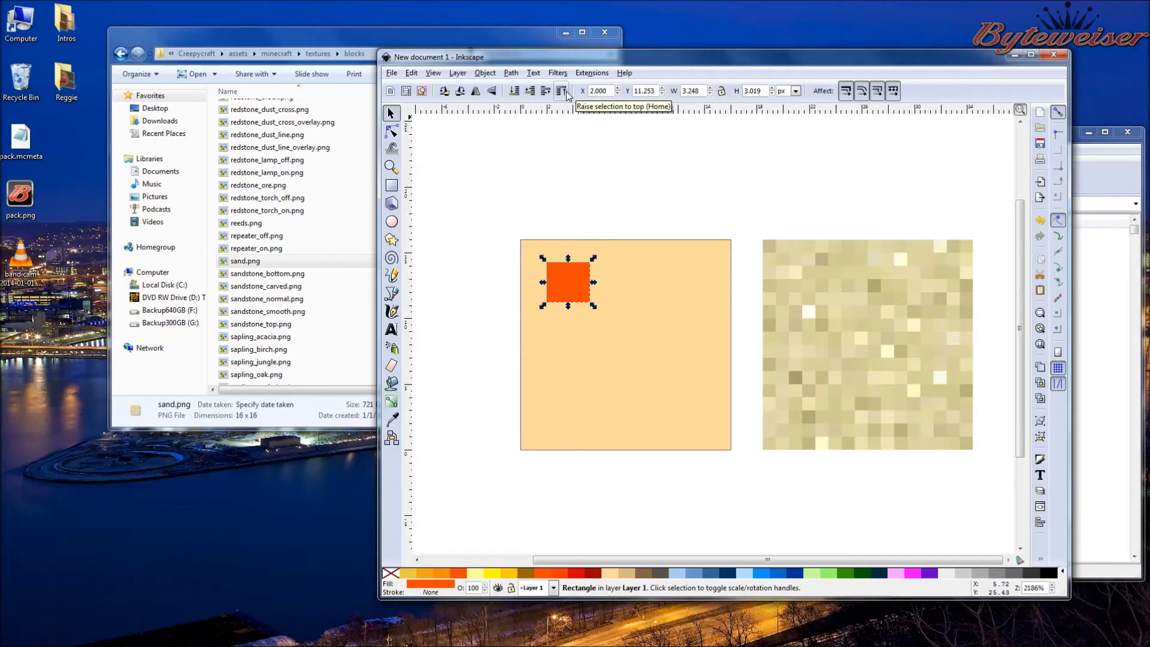
{"action": "left_click", "coordinate": [658, 92]}
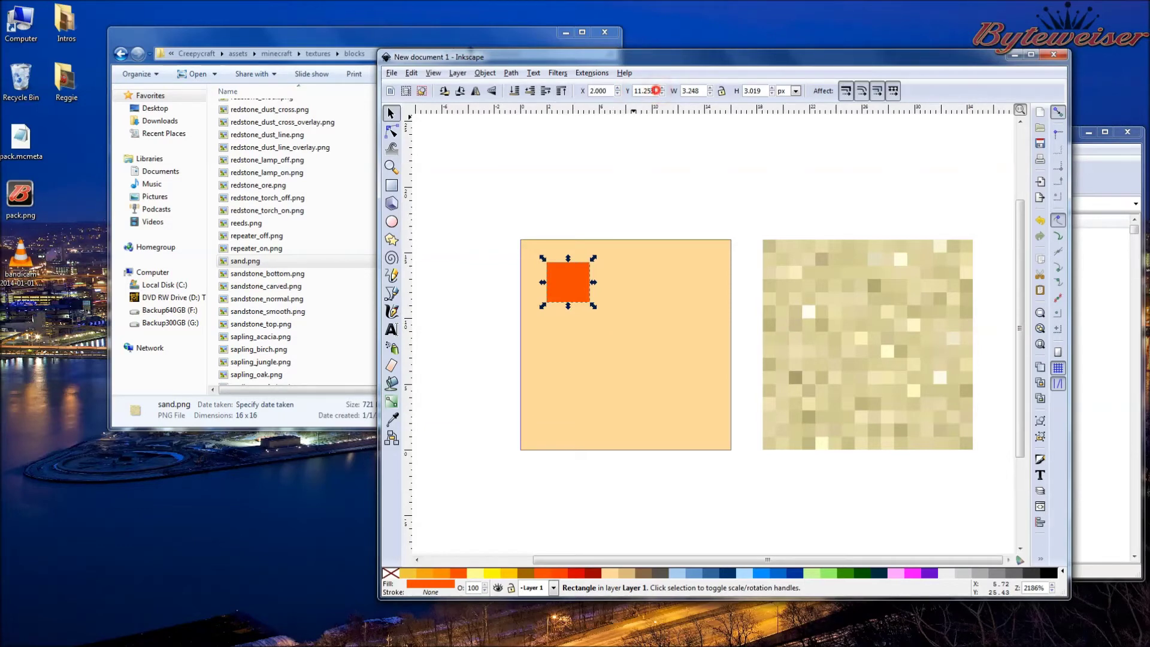
{"action": "type", "text": "2"}
{"action": "key", "text": "Return"}
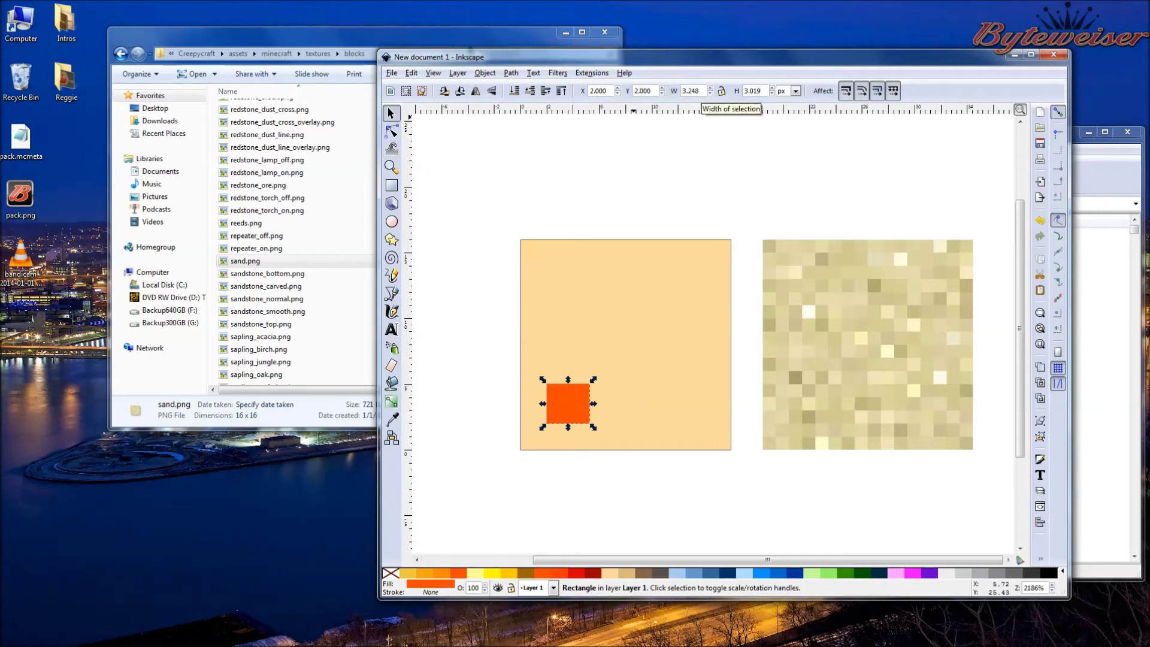
{"action": "left_click_drag", "start_coordinate": [704, 91], "coordinate": [676, 92]}
{"action": "type", "text": "2"}
{"action": "key", "text": "Return"}
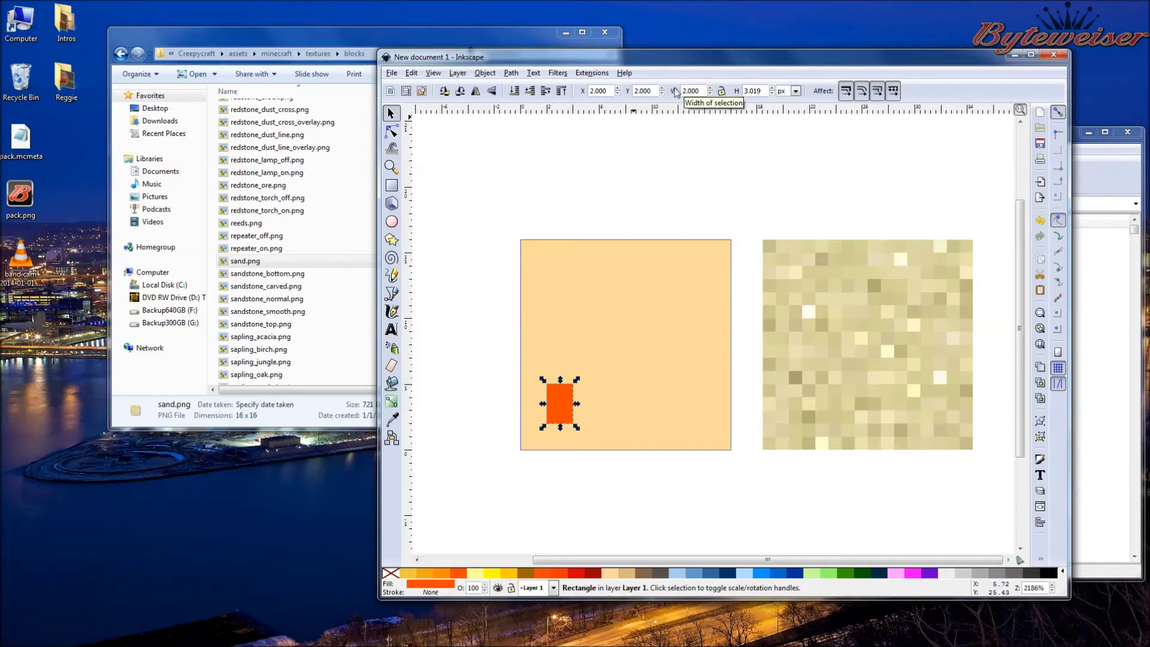
{"action": "left_click_drag", "start_coordinate": [764, 91], "coordinate": [743, 96]}
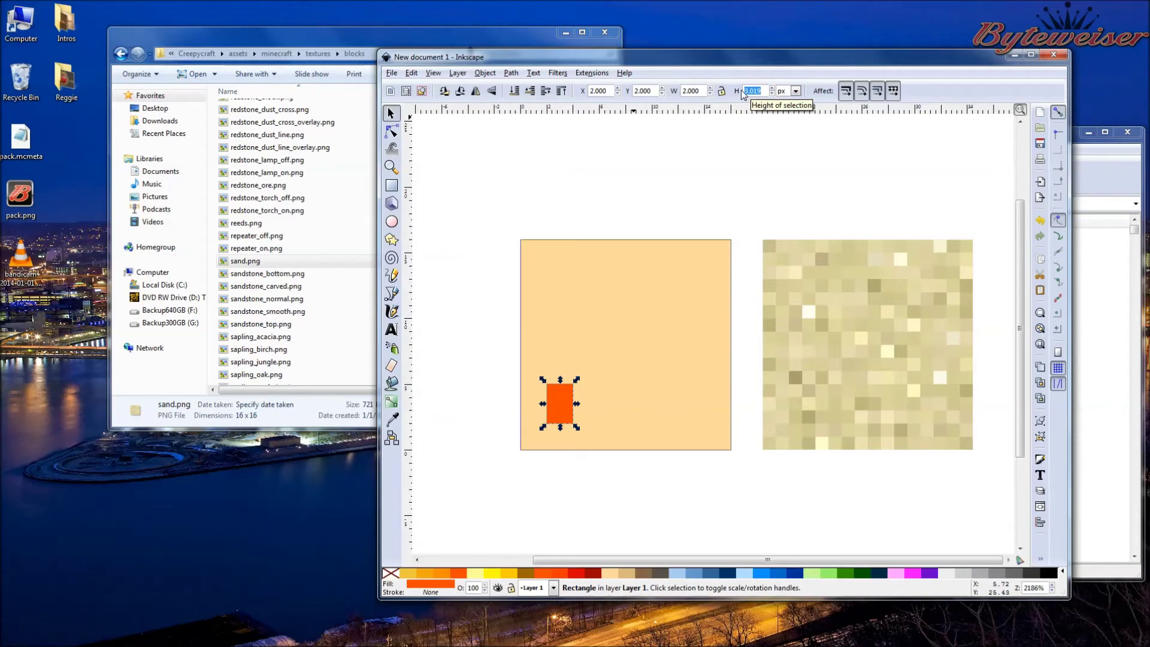
{"action": "type", "text": "2"}
{"action": "key", "text": "Return"}
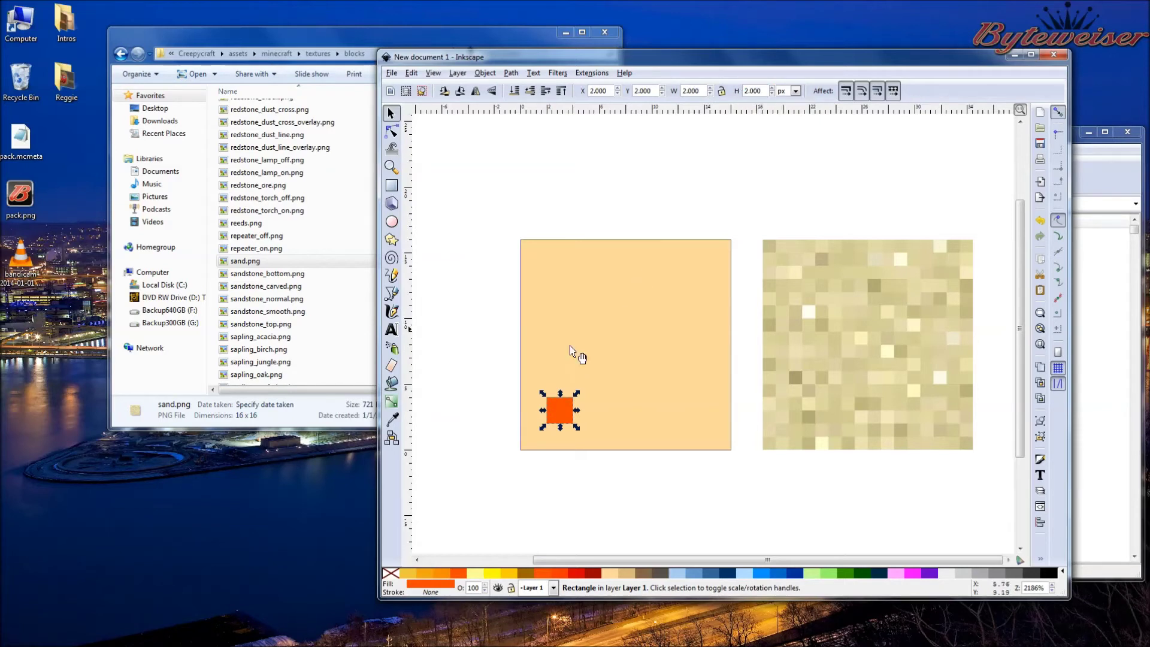
- Duplicate the orange square and set the copy's Y position to 12
{"action": "left_click", "coordinate": [477, 361]}
{"action": "left_click", "coordinate": [561, 404]}
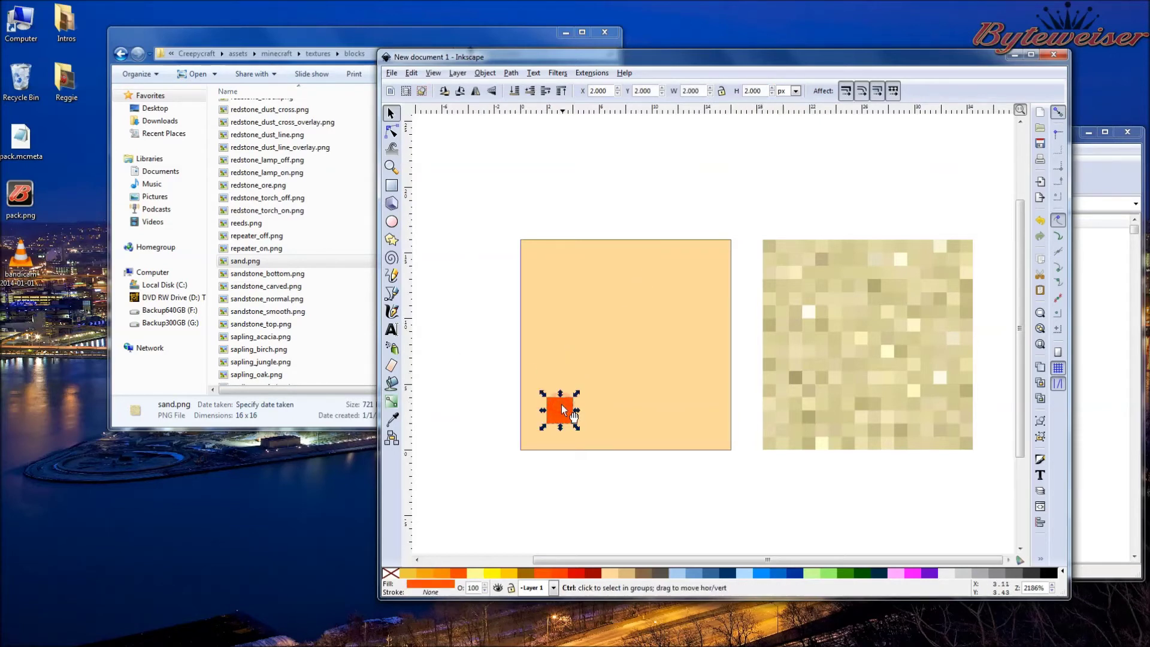
{"action": "key", "text": "ctrl"}
{"action": "key", "text": "ctrl+d"}
{"action": "left_click_drag", "start_coordinate": [561, 416], "coordinate": [562, 277], "text": "ctrl"}
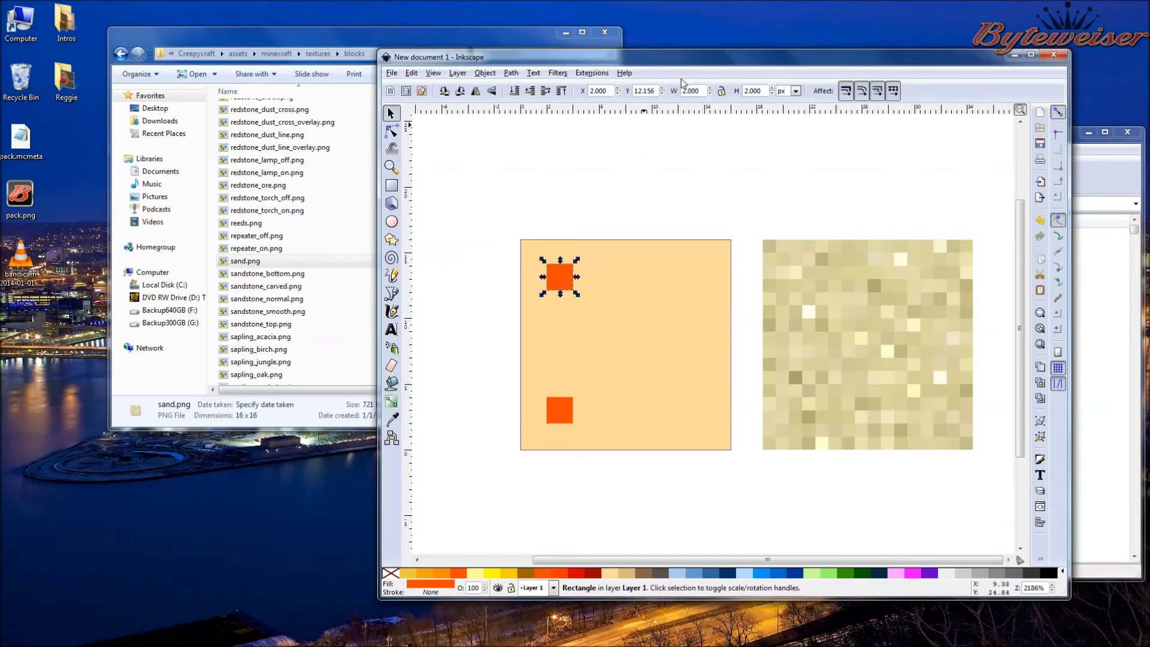
{"action": "triple_click", "coordinate": [647, 91]}
{"action": "type", "text": "12"}
{"action": "key", "text": "Return"}
- Duplicate both squares to X 12 on the right, then delete the sand reference image
{"action": "left_click_drag", "start_coordinate": [494, 251], "coordinate": [617, 439]}
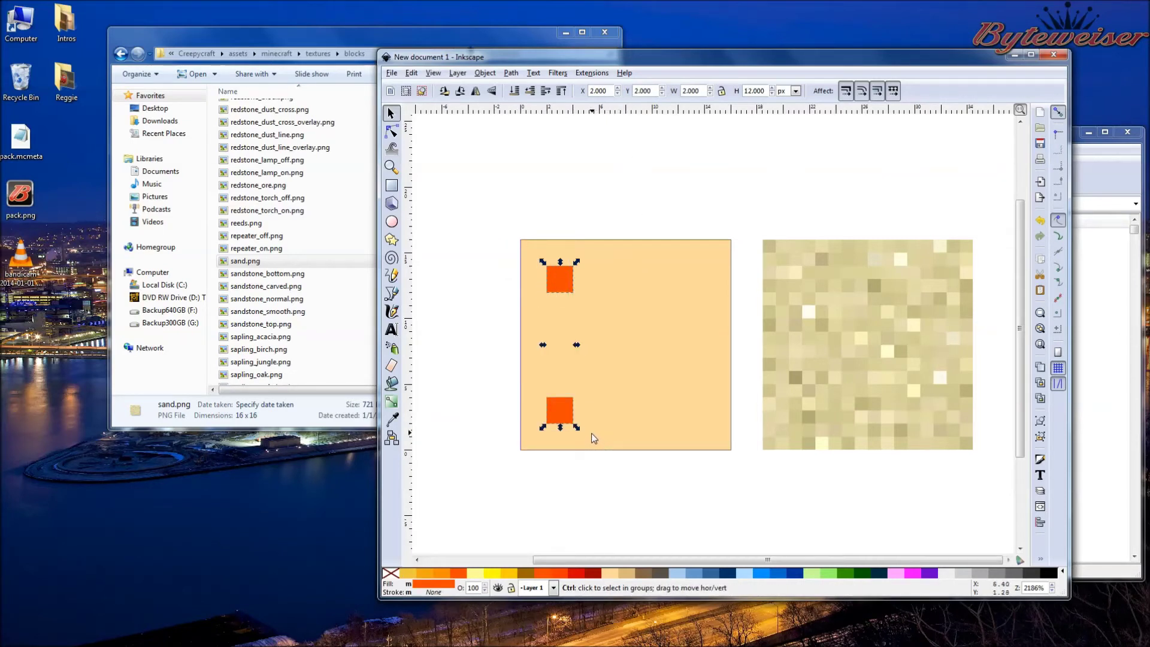
{"action": "key", "text": "ctrl+d"}
{"action": "left_click_drag", "start_coordinate": [559, 411], "coordinate": [697, 411]}
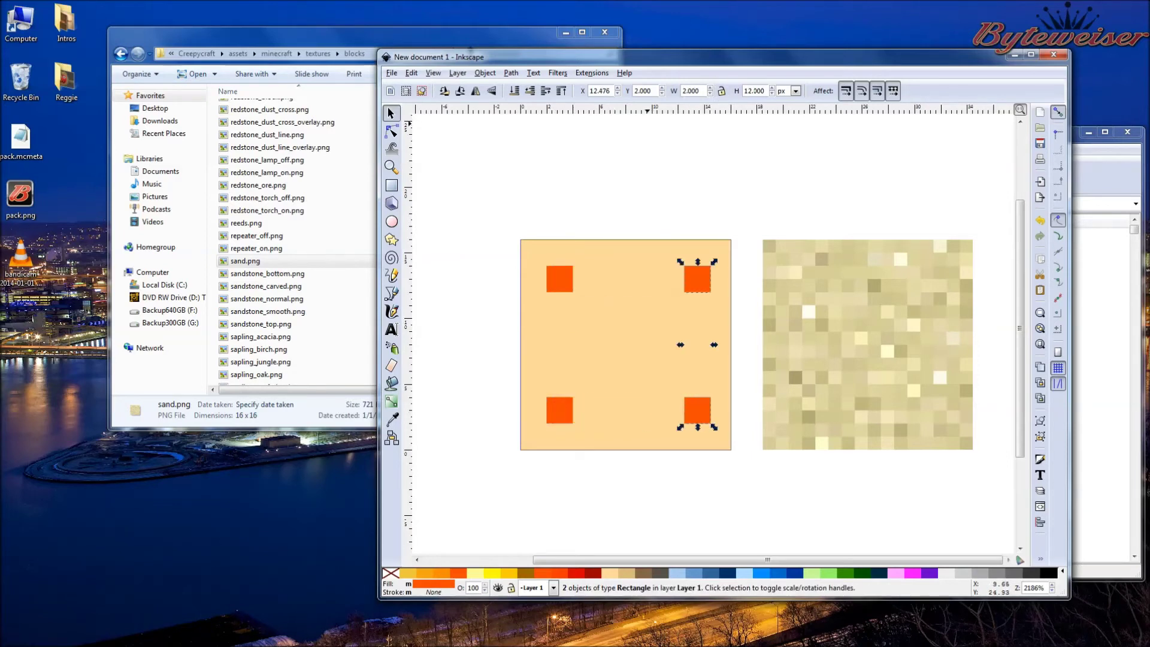
{"action": "triple_click", "coordinate": [610, 91]}
{"action": "type", "text": "12"}
{"action": "key", "text": "Return"}
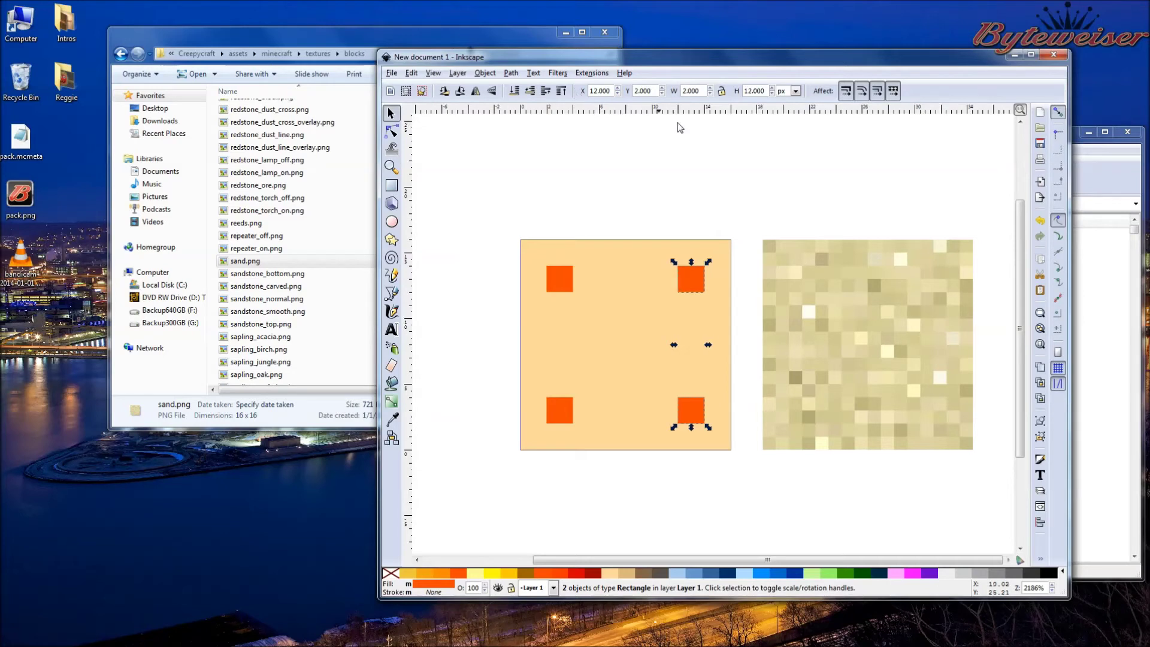
{"action": "left_click", "coordinate": [717, 153]}
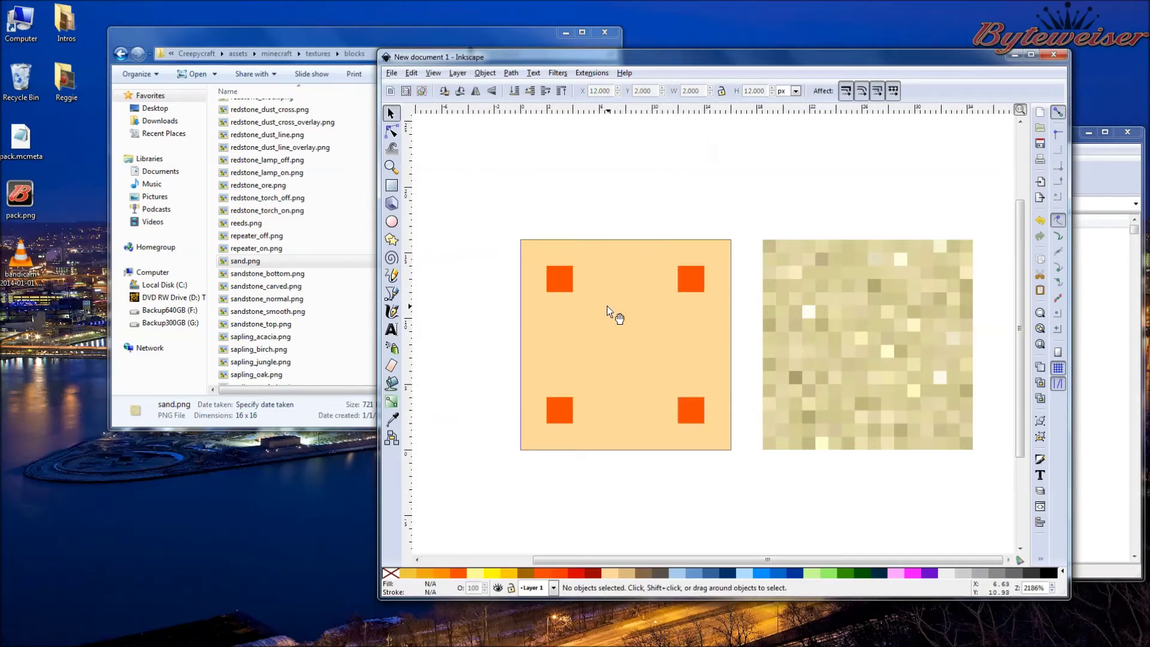
{"action": "left_click", "coordinate": [857, 296]}
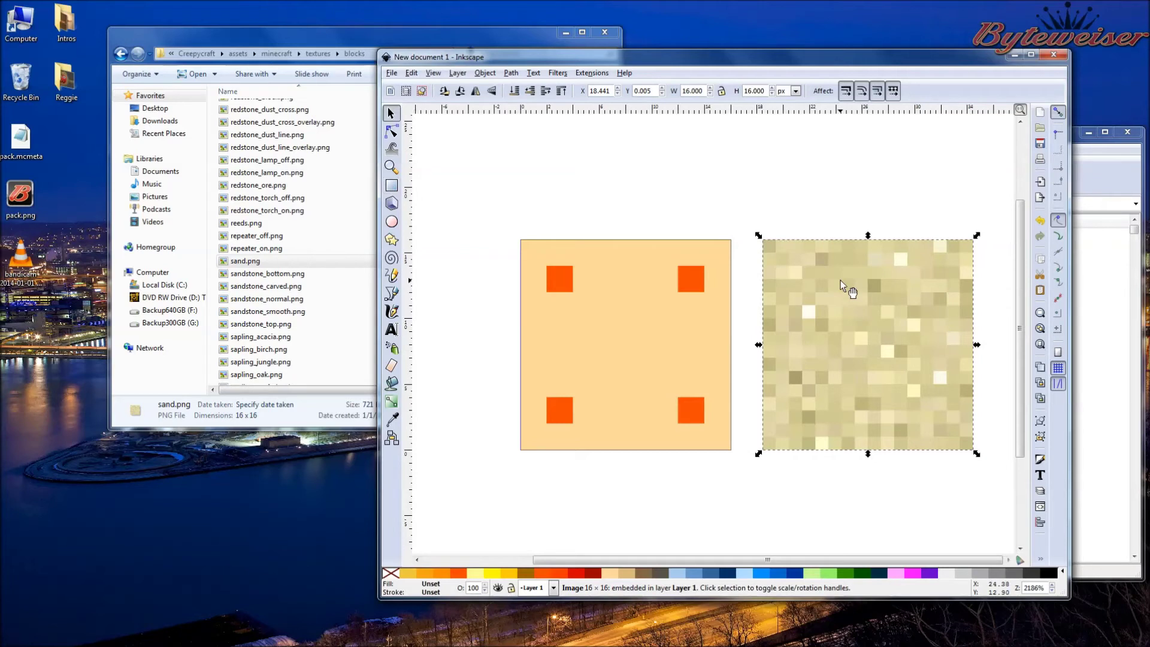
{"action": "key", "text": "Delete"}
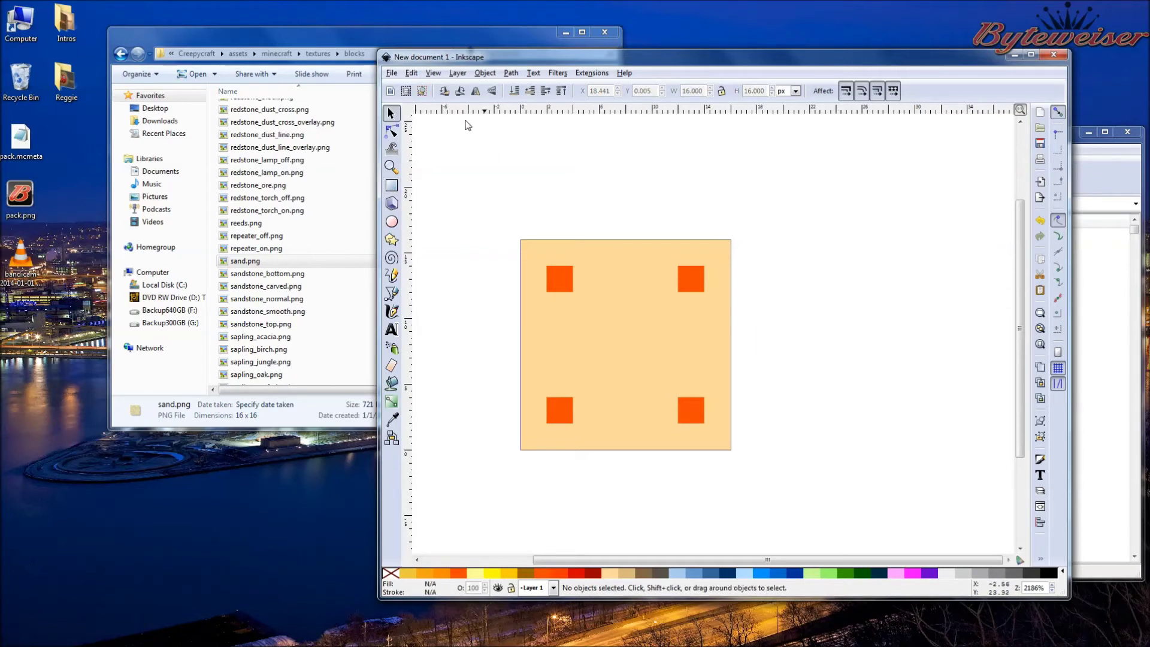
- Open Export Bitmap and browse to Creepycraft's assets/minecraft/textures/blocks folder
{"action": "left_click", "coordinate": [392, 73]}
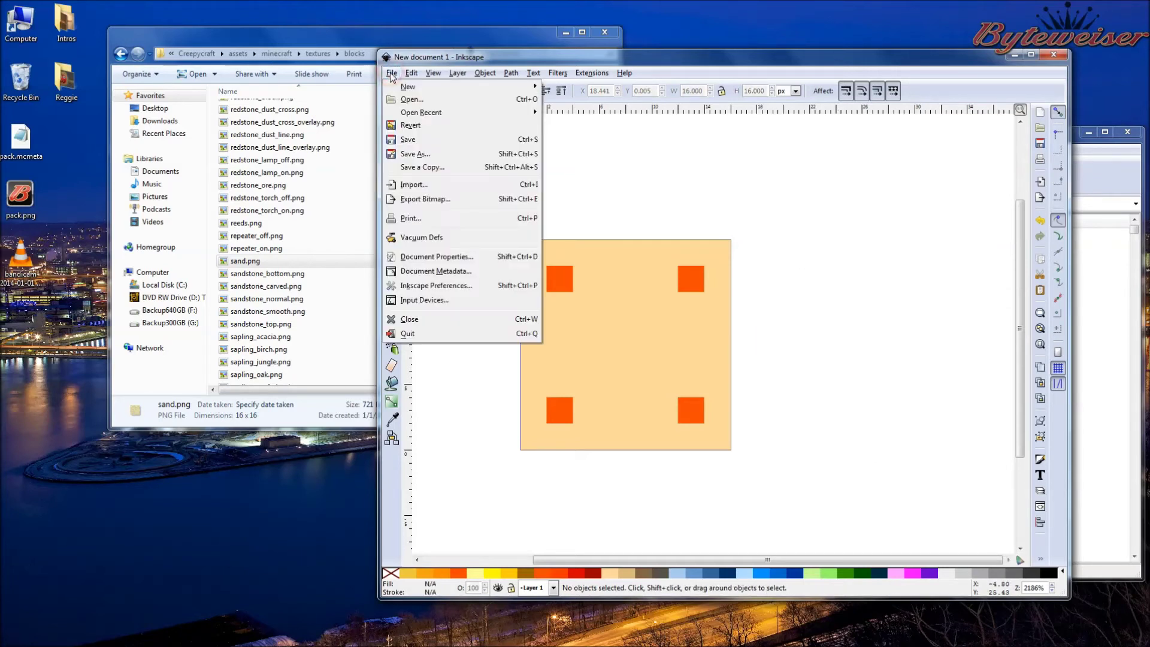
{"action": "left_click", "coordinate": [426, 199]}
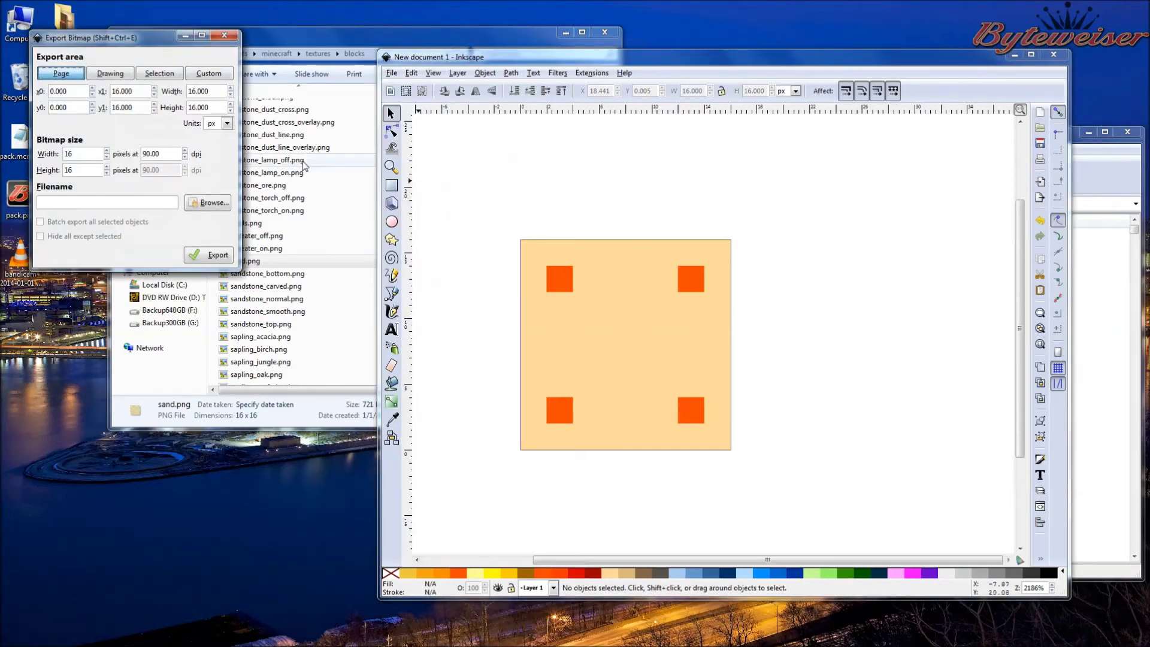
{"action": "left_click", "coordinate": [213, 204]}
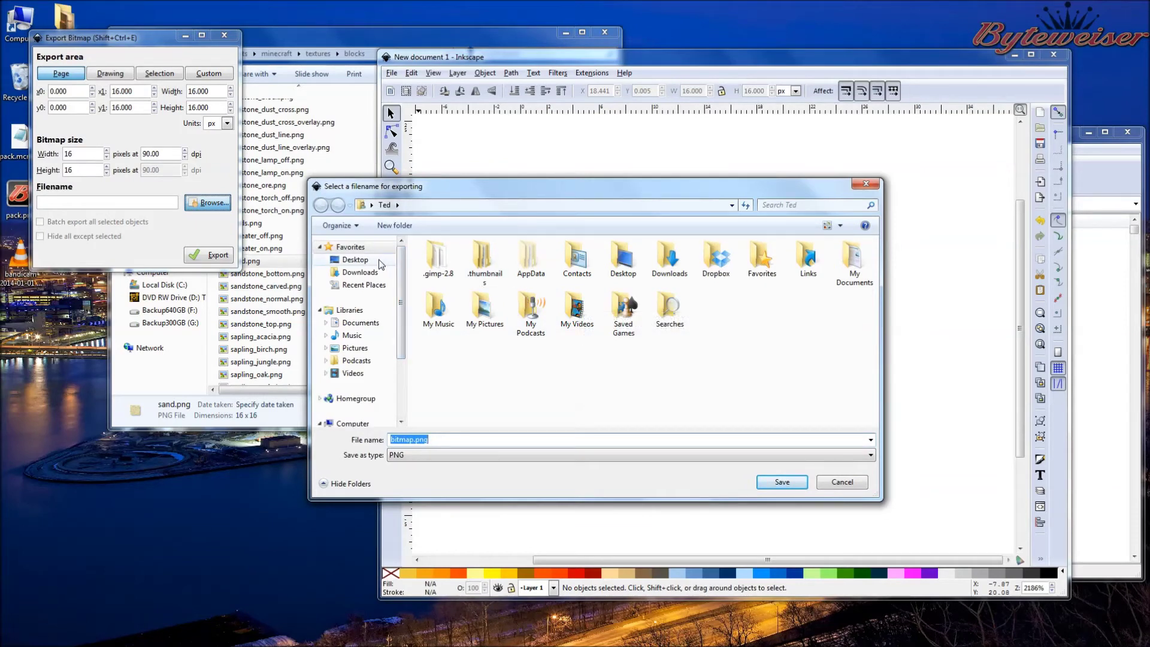
{"action": "double_click", "coordinate": [531, 258]}
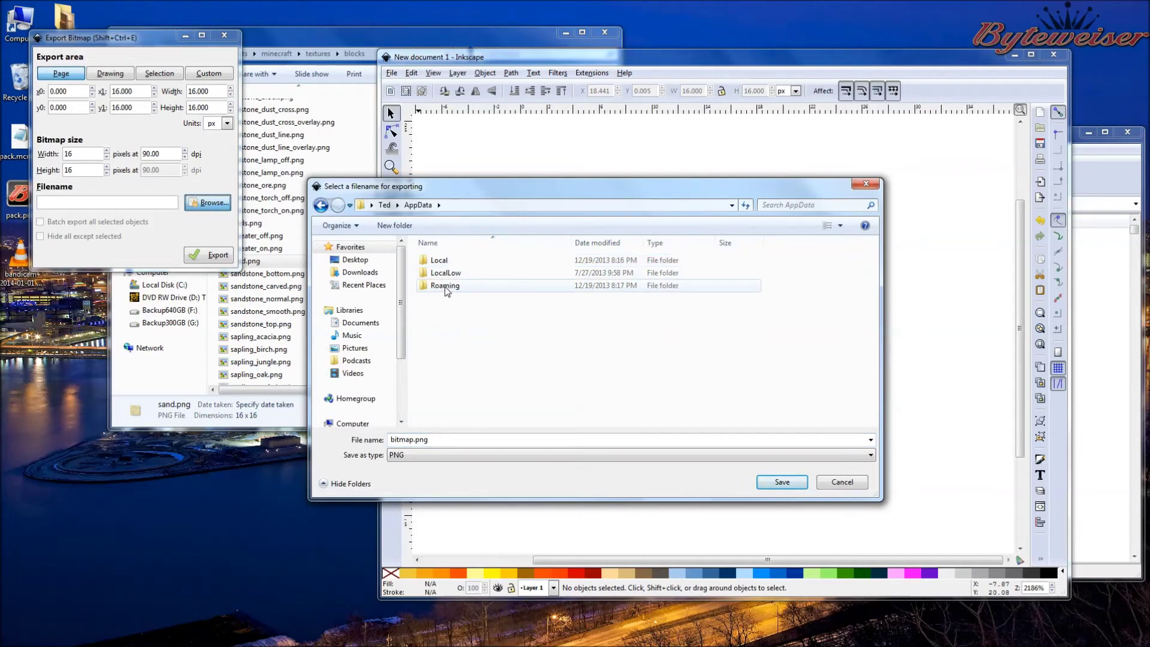
{"action": "double_click", "coordinate": [446, 287]}
{"action": "double_click", "coordinate": [443, 260]}
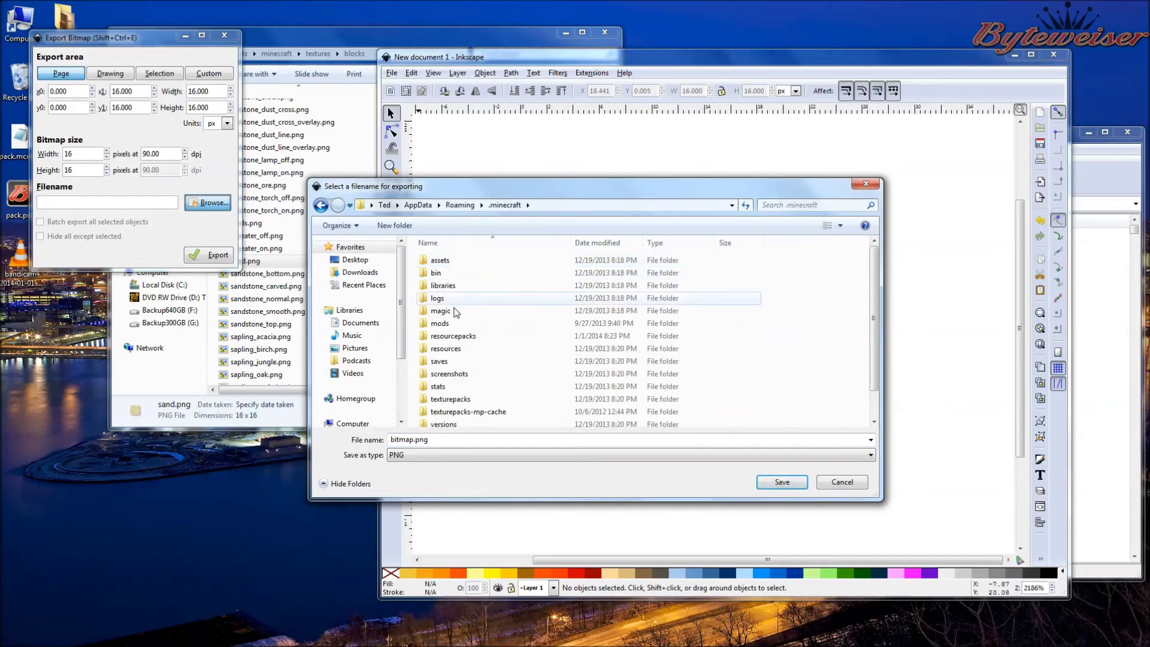
{"action": "double_click", "coordinate": [461, 337]}
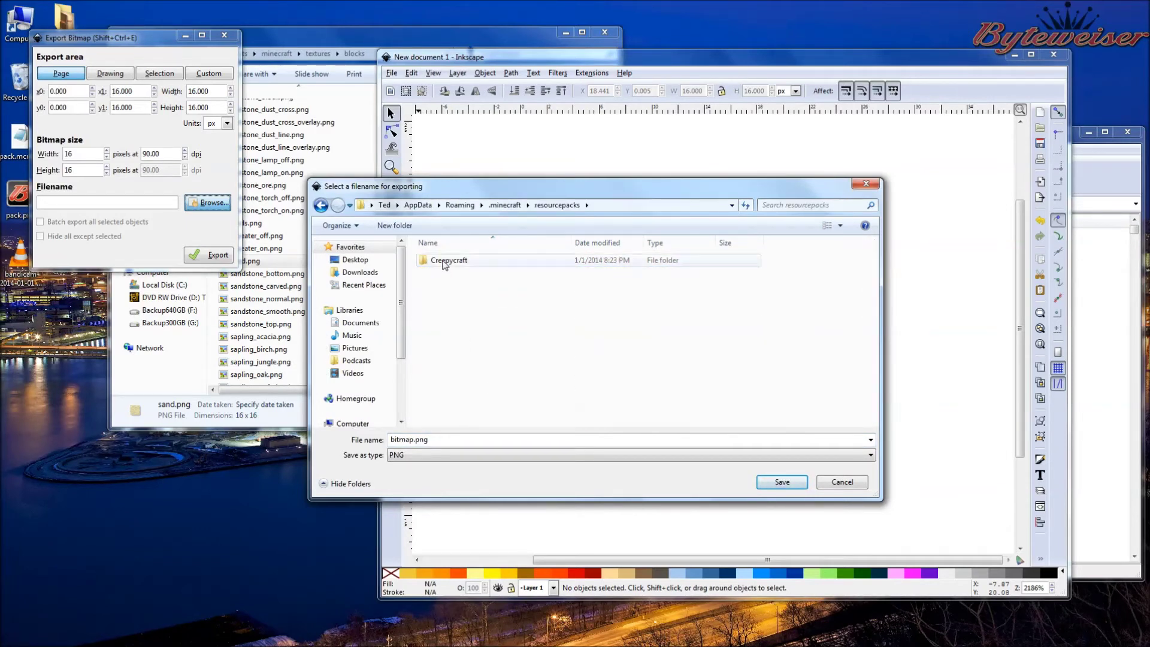
{"action": "double_click", "coordinate": [443, 262]}
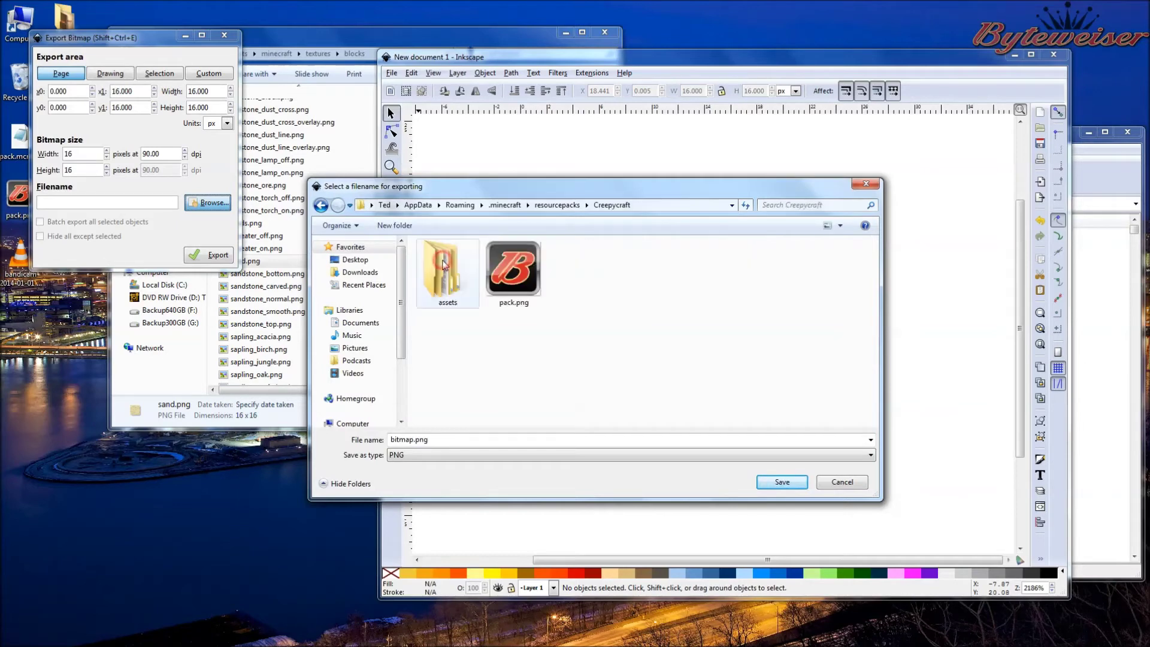
{"action": "double_click", "coordinate": [450, 274]}
{"action": "double_click", "coordinate": [447, 263]}
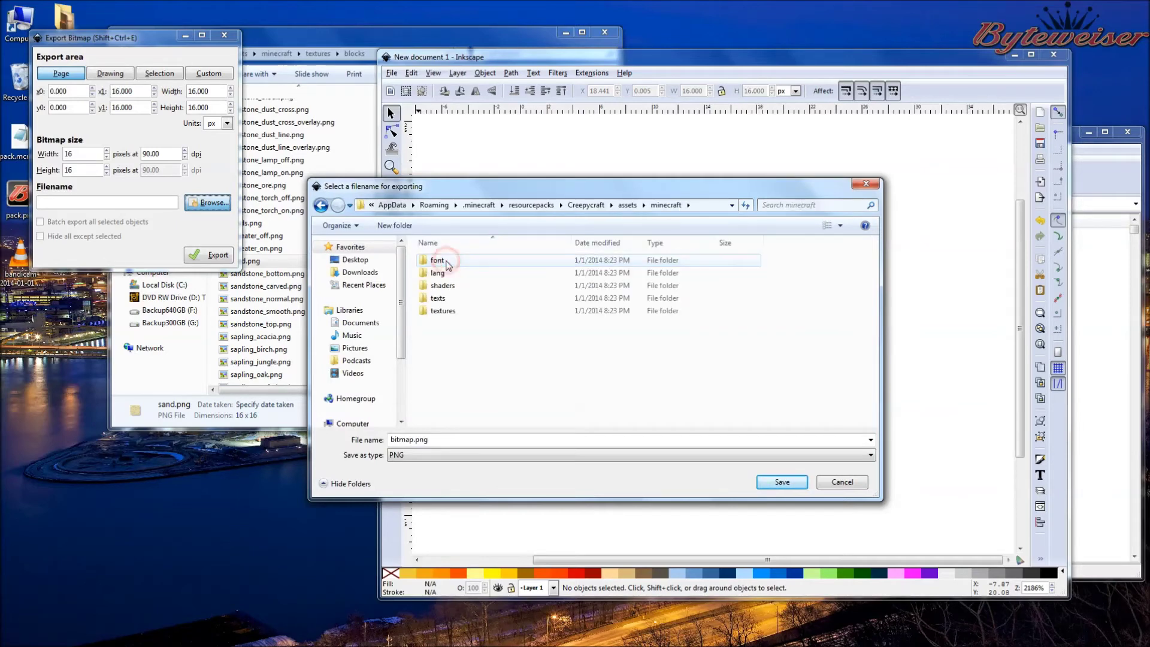
{"action": "double_click", "coordinate": [452, 316]}
{"action": "double_click", "coordinate": [443, 262]}
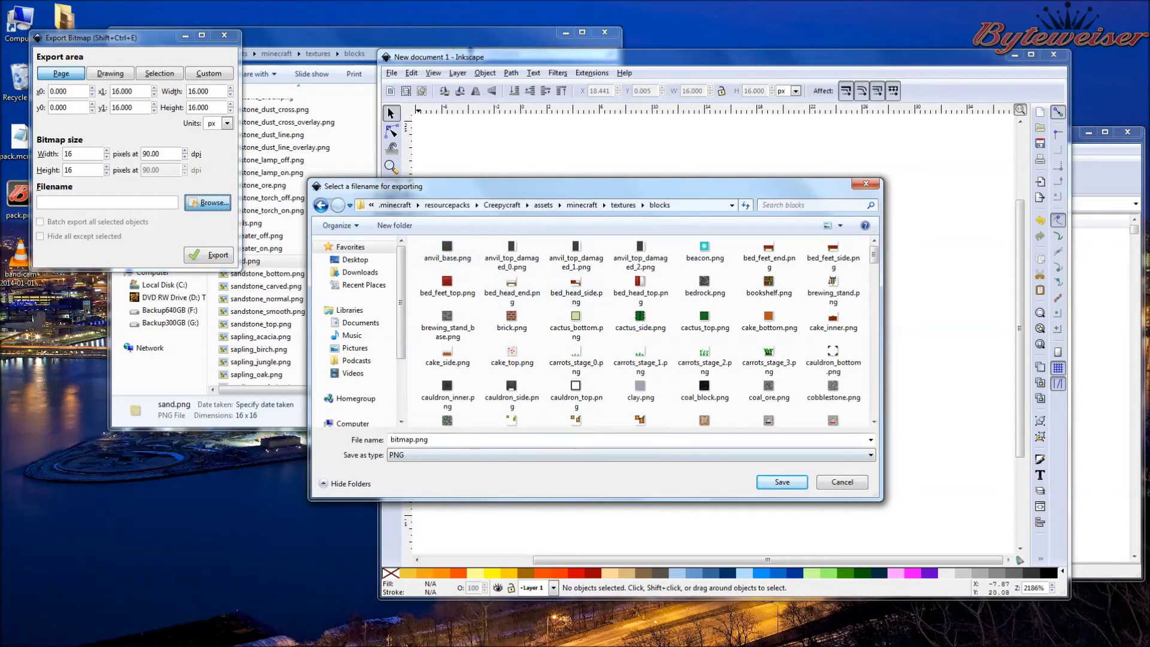
- Rename the export file from bitmap.png to sand.png and save
{"action": "double_click", "coordinate": [458, 439]}
{"action": "left_click", "coordinate": [416, 439]}
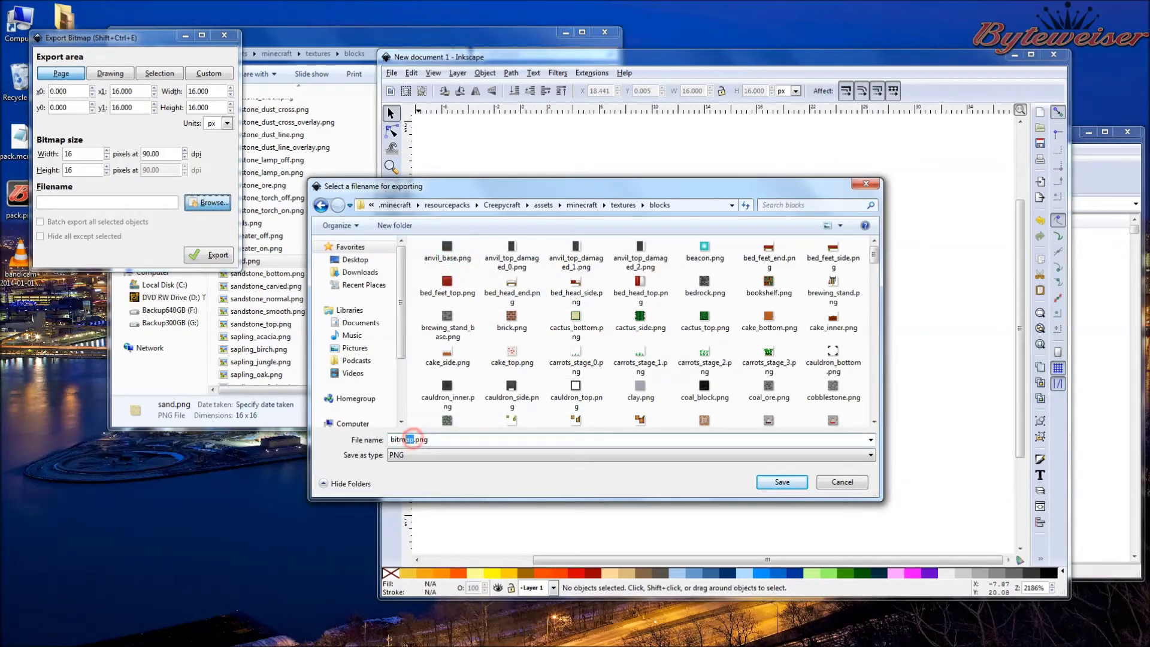
{"action": "double_click", "coordinate": [409, 439]}
{"action": "type", "text": "sand"}
{"action": "left_click", "coordinate": [130, 129]}
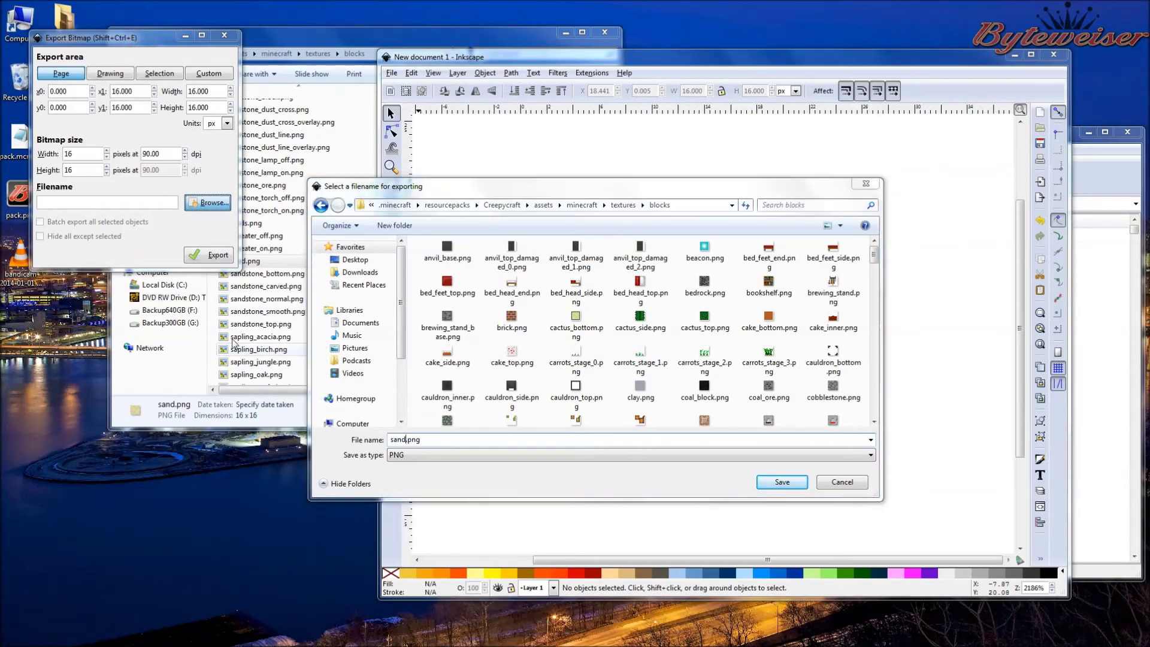
{"action": "left_click", "coordinate": [397, 39]}
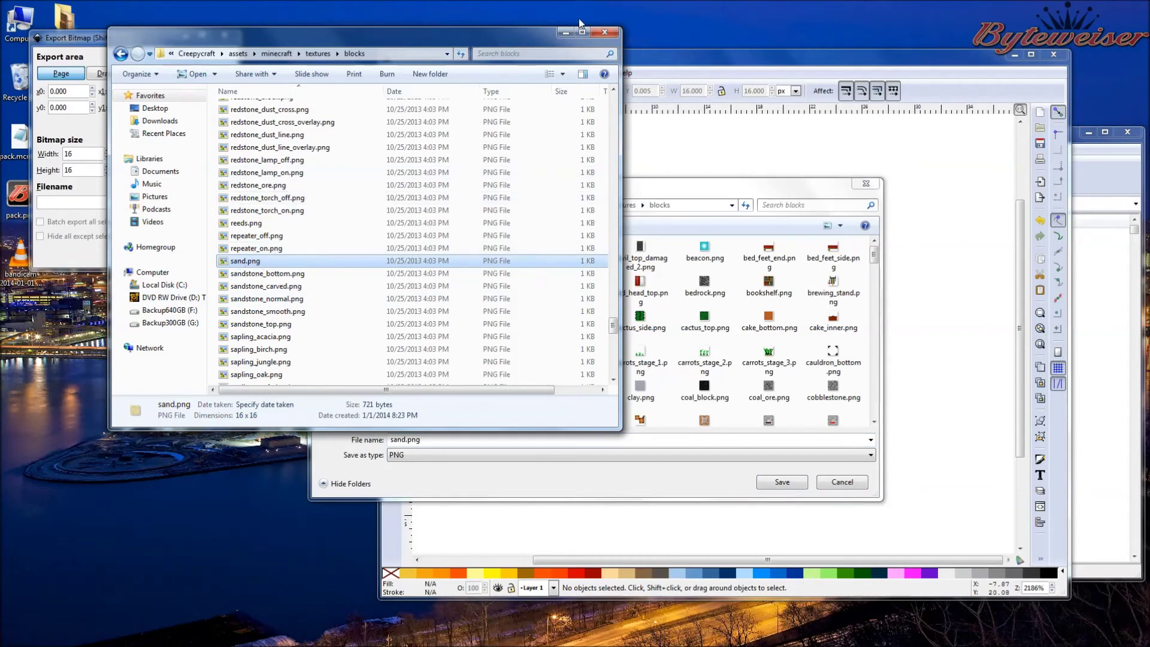
{"action": "left_click", "coordinate": [716, 190]}
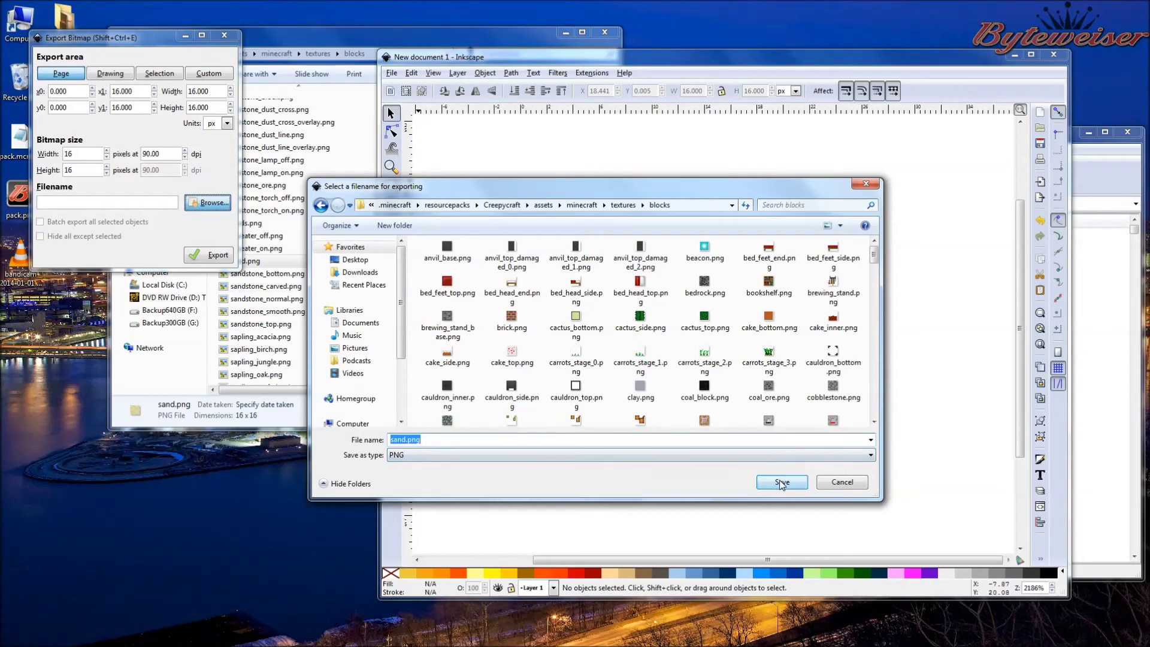
{"action": "left_click", "coordinate": [782, 483]}
- Export over the existing sand.png, close Export Bitmap, and preview the new texture
{"action": "left_click", "coordinate": [216, 255]}
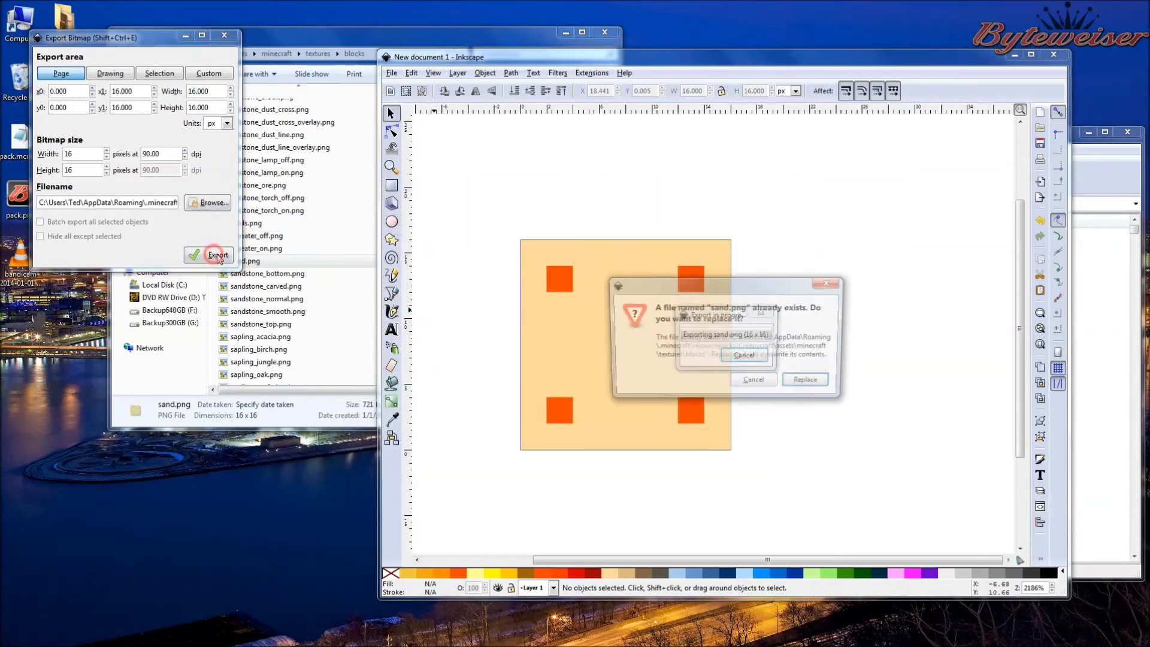
{"action": "left_click", "coordinate": [810, 383]}
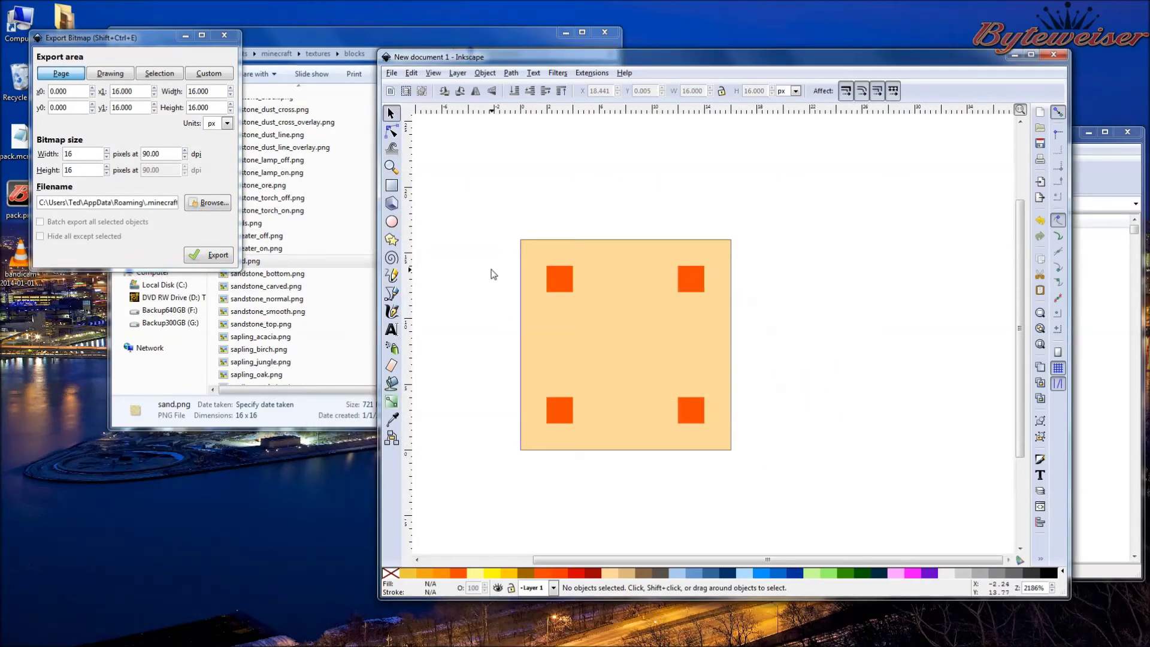
{"action": "left_click", "coordinate": [224, 37]}
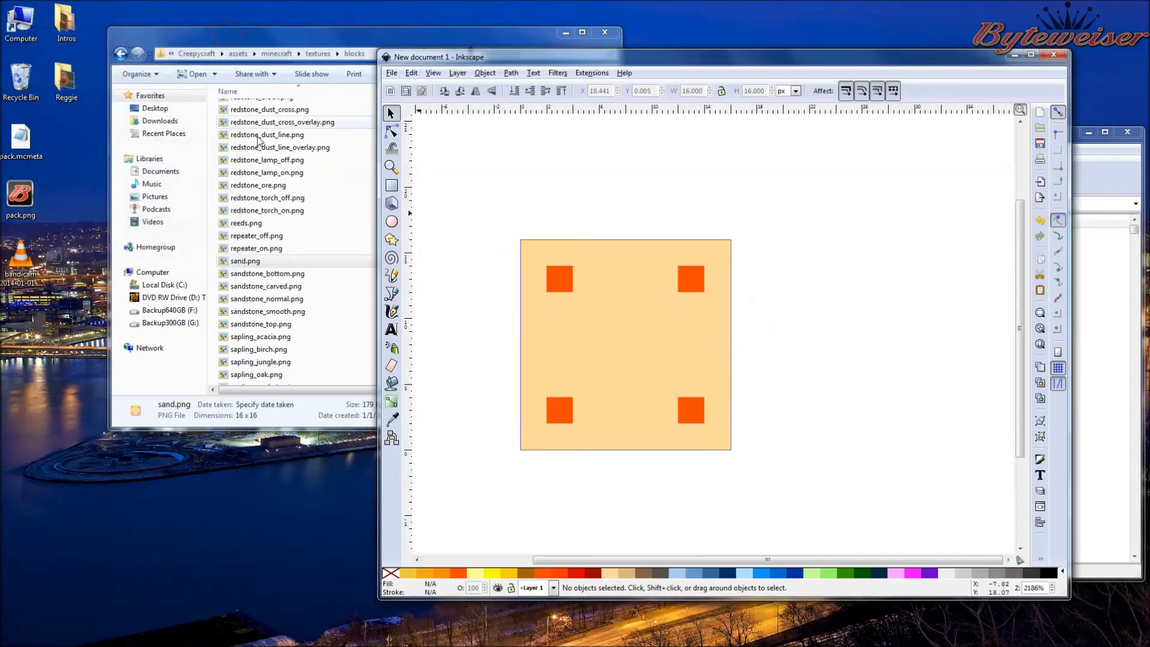
{"action": "double_click", "coordinate": [250, 262]}
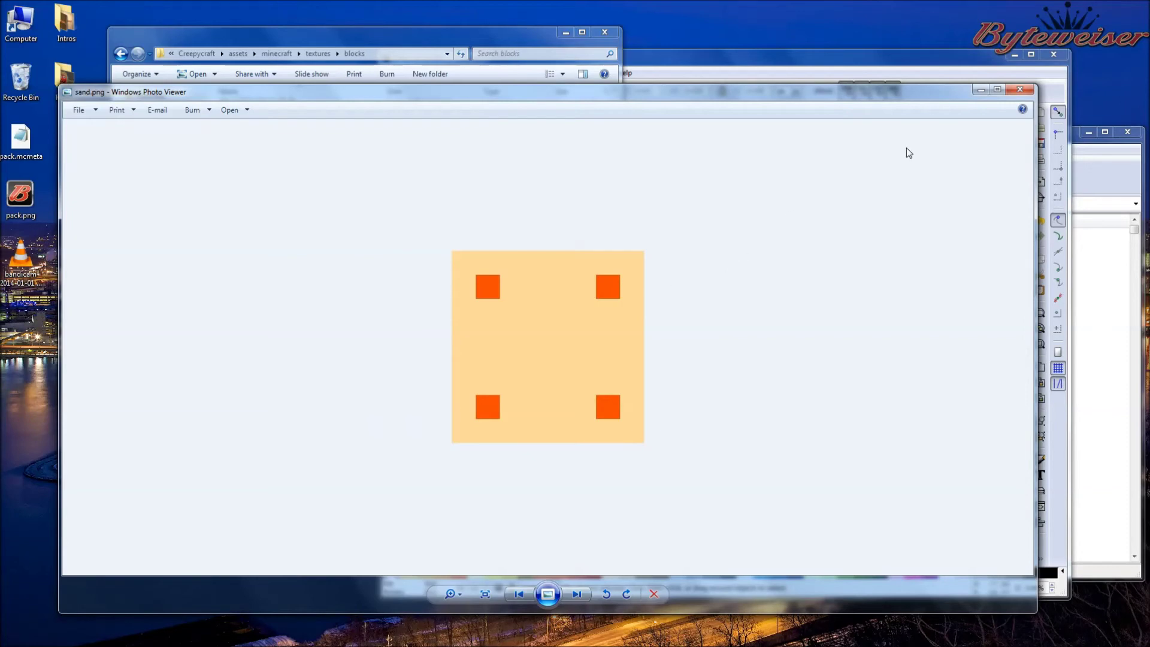
{"action": "left_click", "coordinate": [1020, 90]}
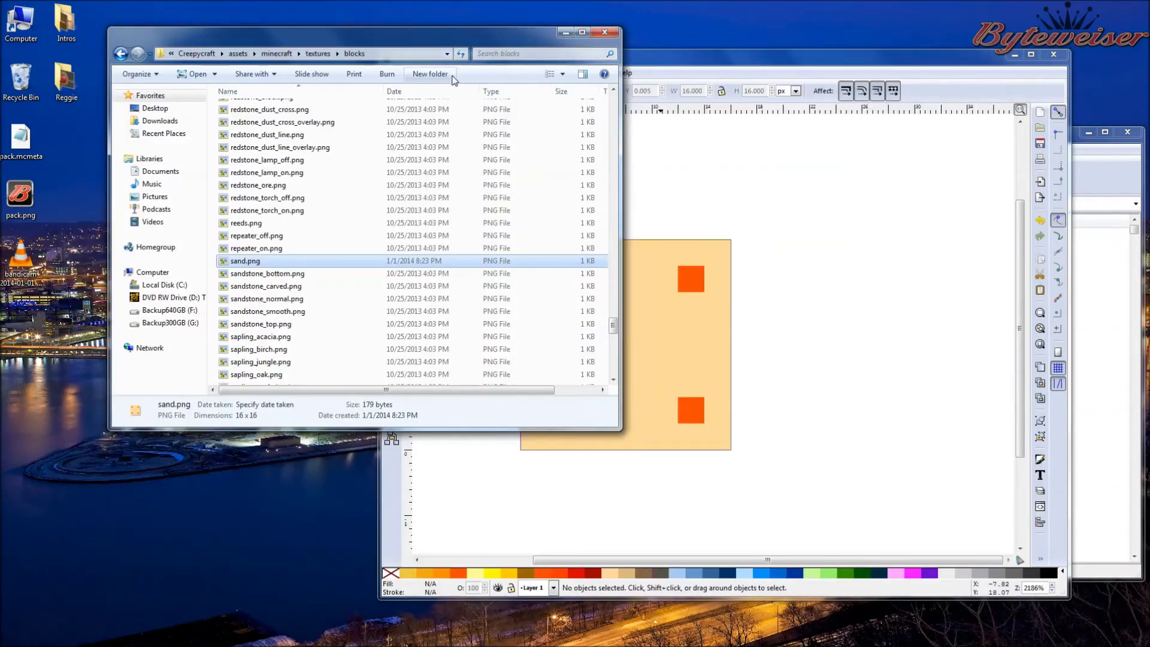
- Go up to the Creepycraft pack folder and select pack.png
{"action": "left_click", "coordinate": [199, 54]}
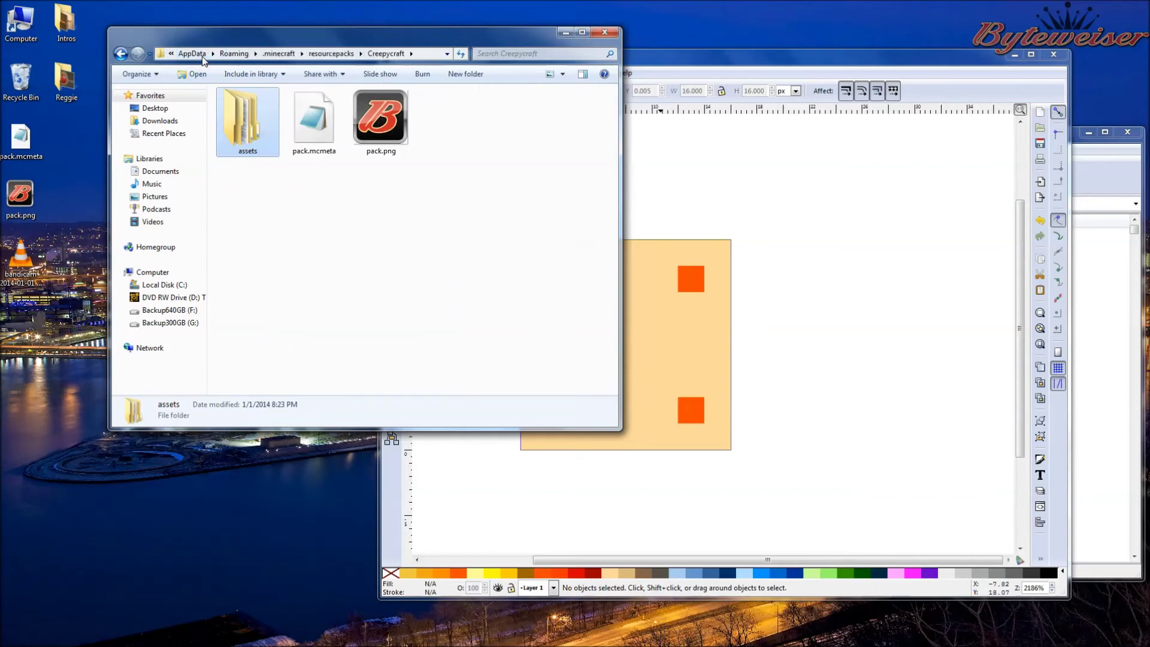
{"action": "left_click", "coordinate": [392, 132]}
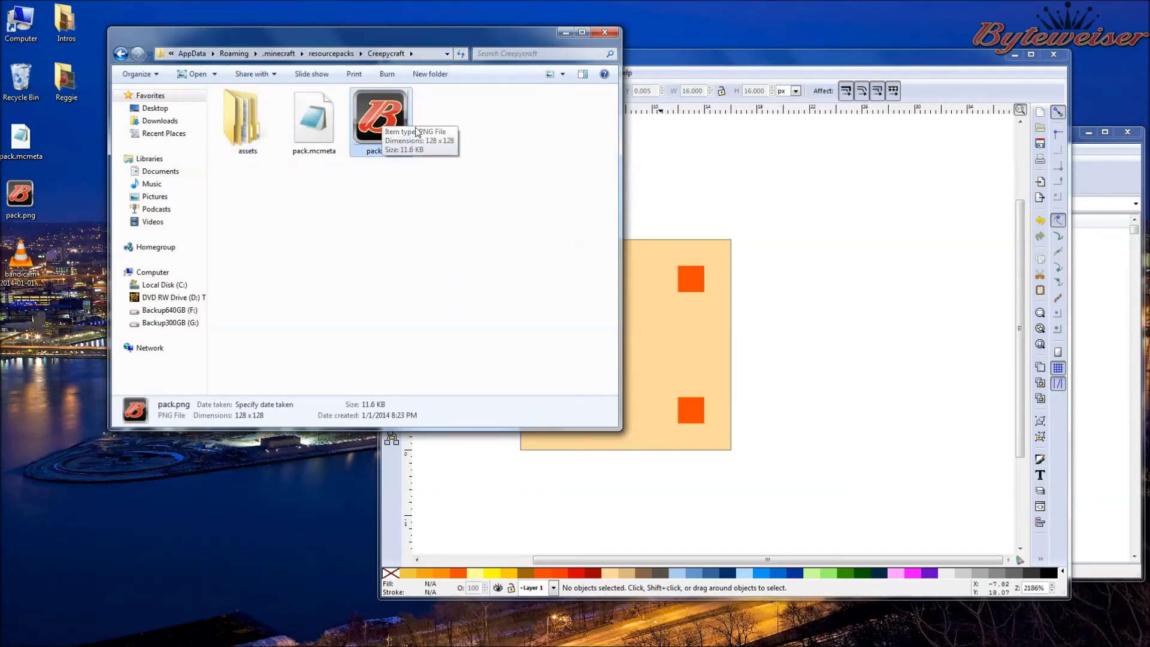
{"action": "mouse_move", "coordinate": [382, 121]}
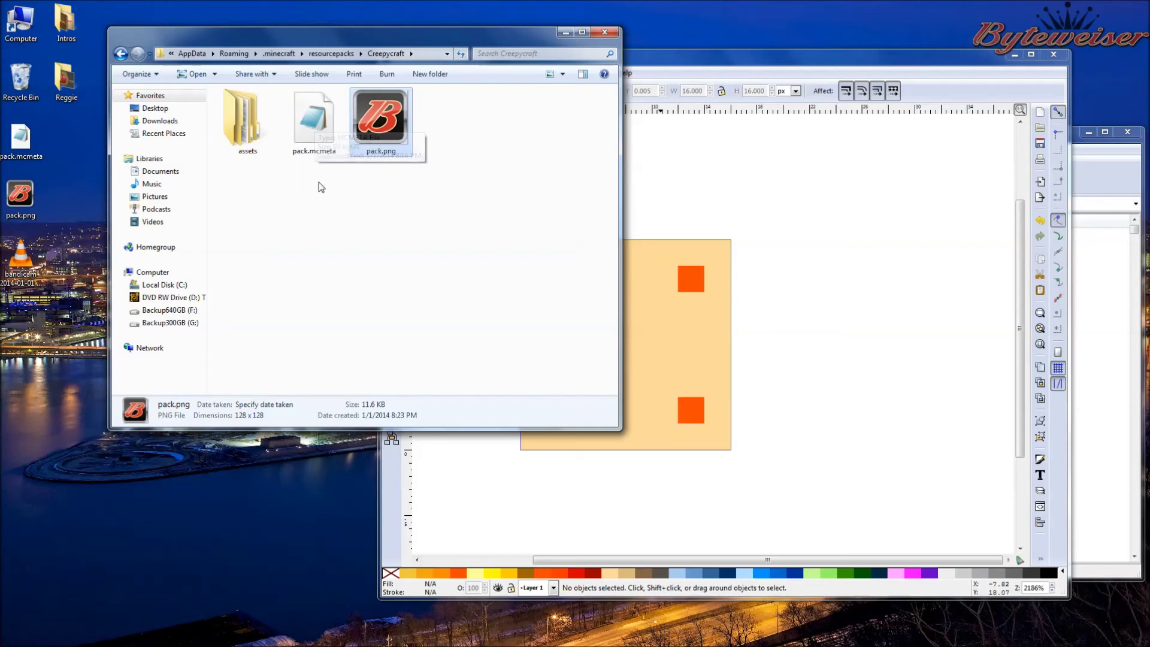
- Read pack.mcmeta (pack_format 1, CreepyCraft description) in Notepad, then close it unchanged
{"action": "double_click", "coordinate": [313, 135]}
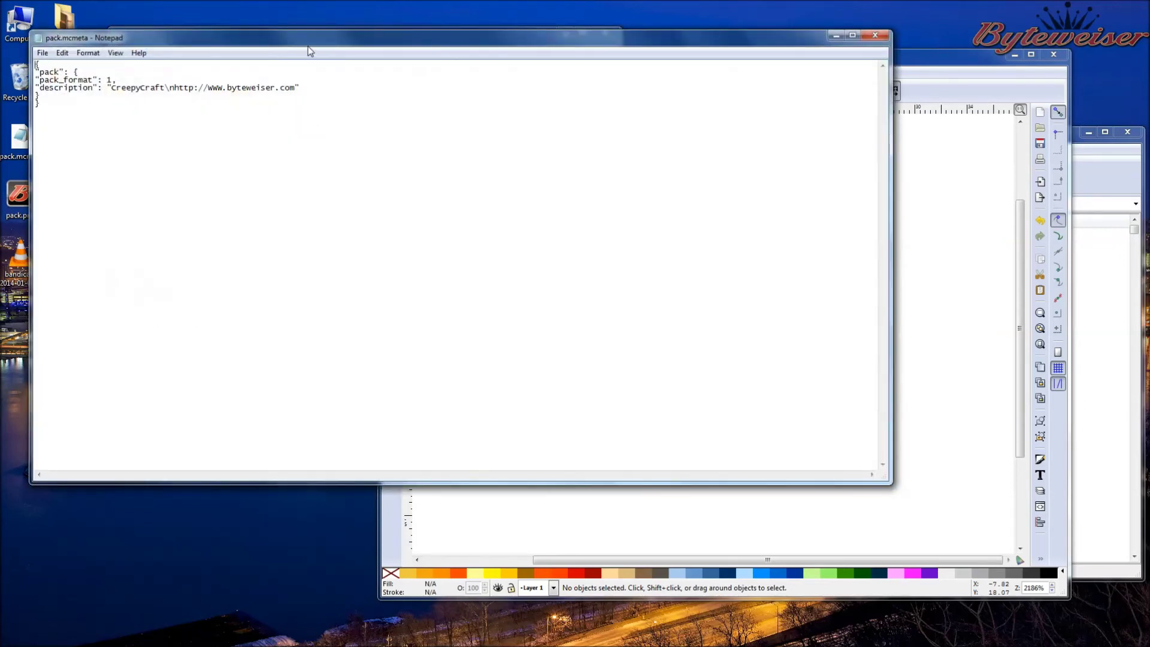
{"action": "mouse_move", "coordinate": [308, 52]}
{"action": "left_mouse_down"}
{"action": "mouse_move", "coordinate": [422, 129]}
{"action": "mouse_move", "coordinate": [444, 163]}
{"action": "left_mouse_up"}
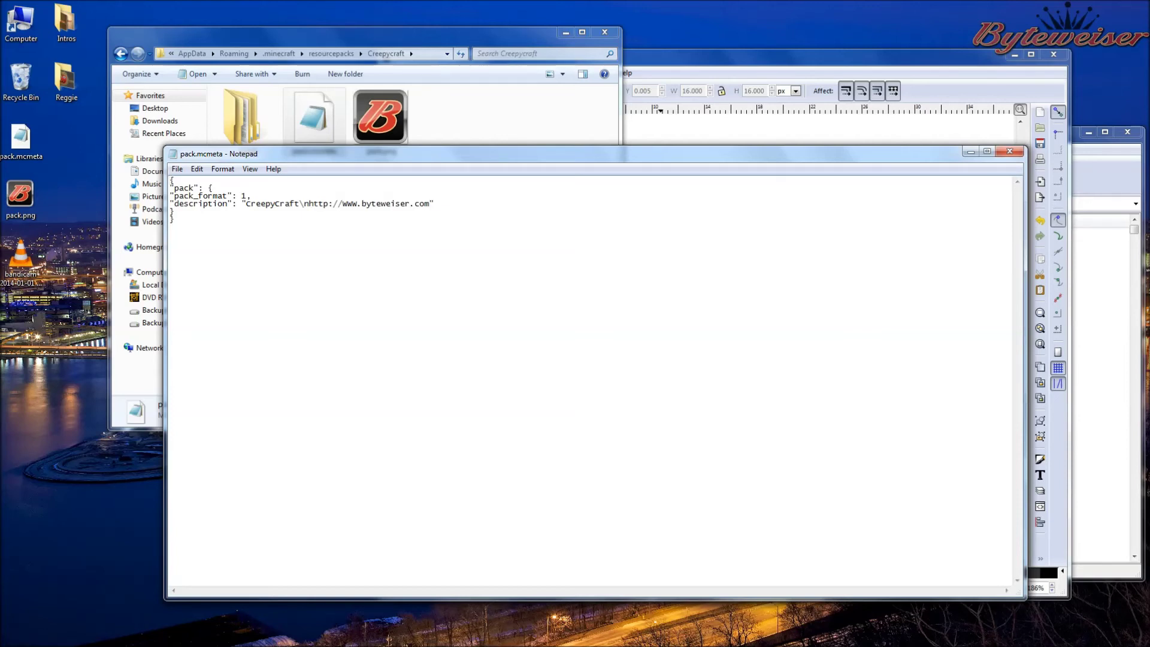
{"action": "left_click", "coordinate": [1013, 151]}
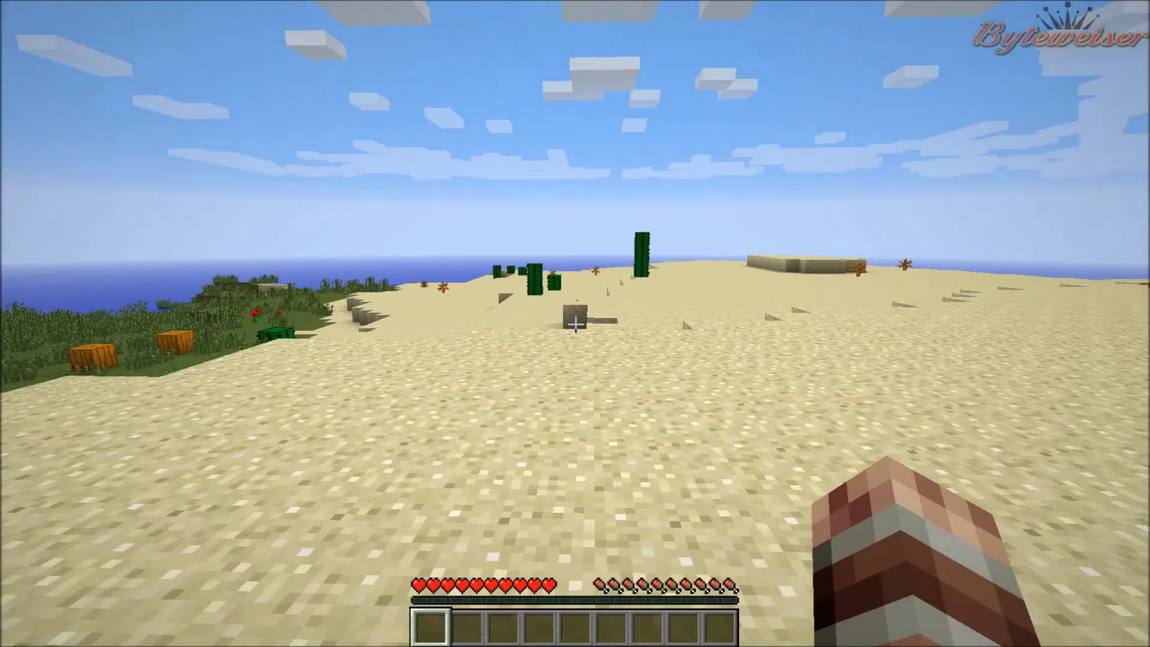
- Walk across the desert, checking that sand still has its default texture
{"action": "key", "text": "w"}
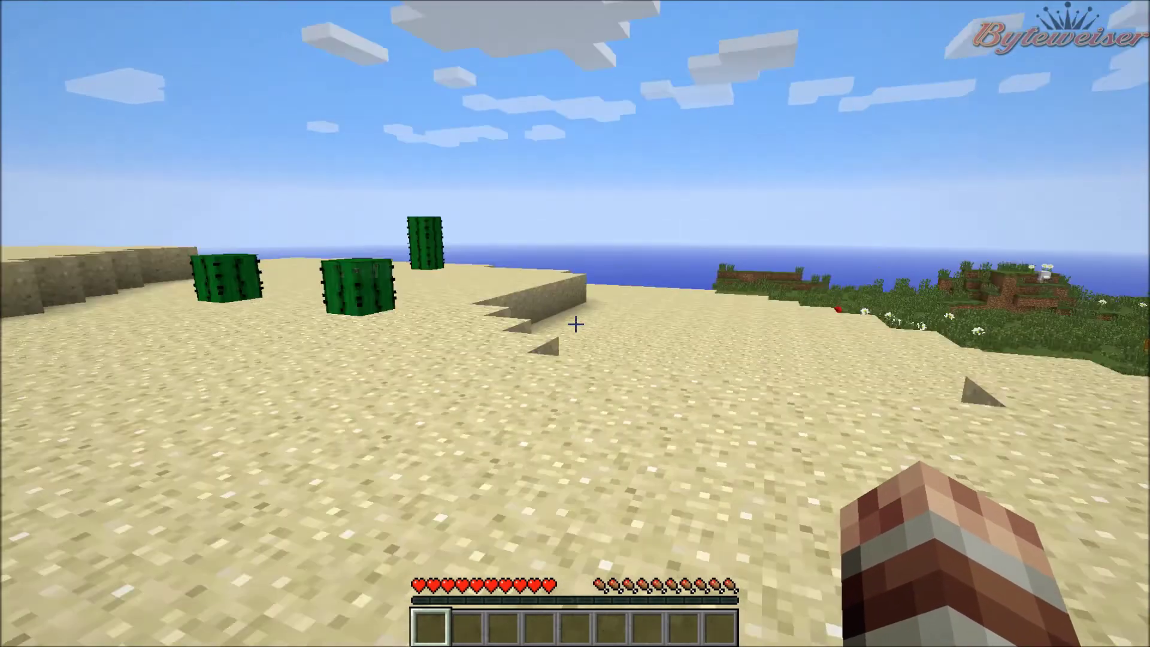
{"action": "key", "text": "w"}
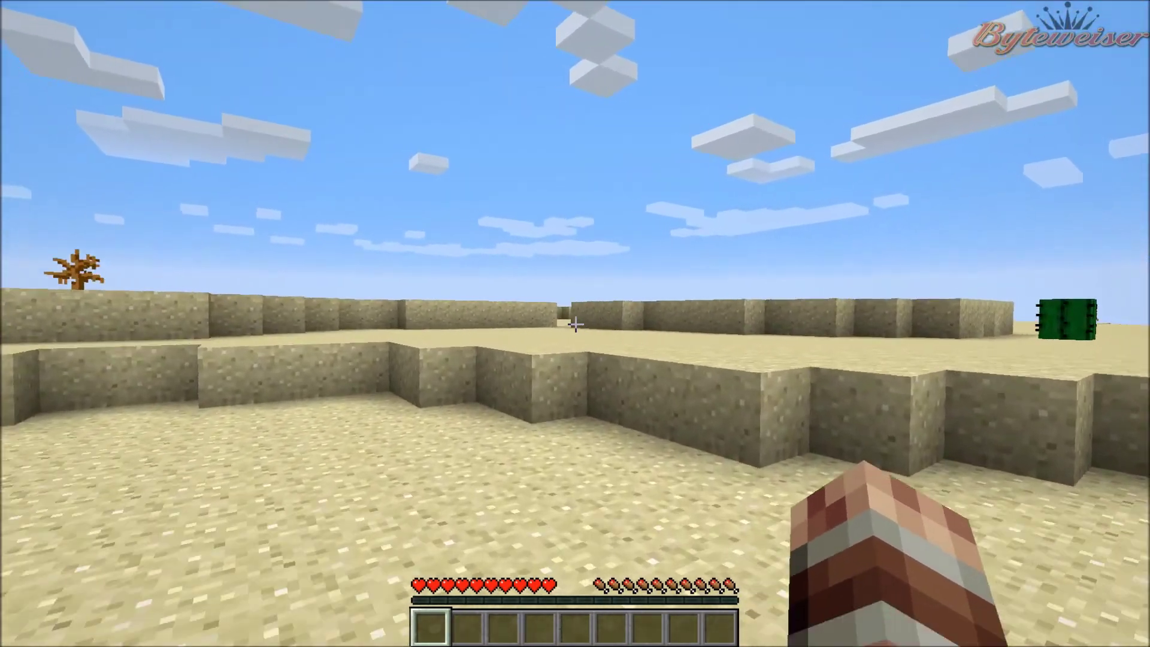
{"action": "key", "text": "w"}
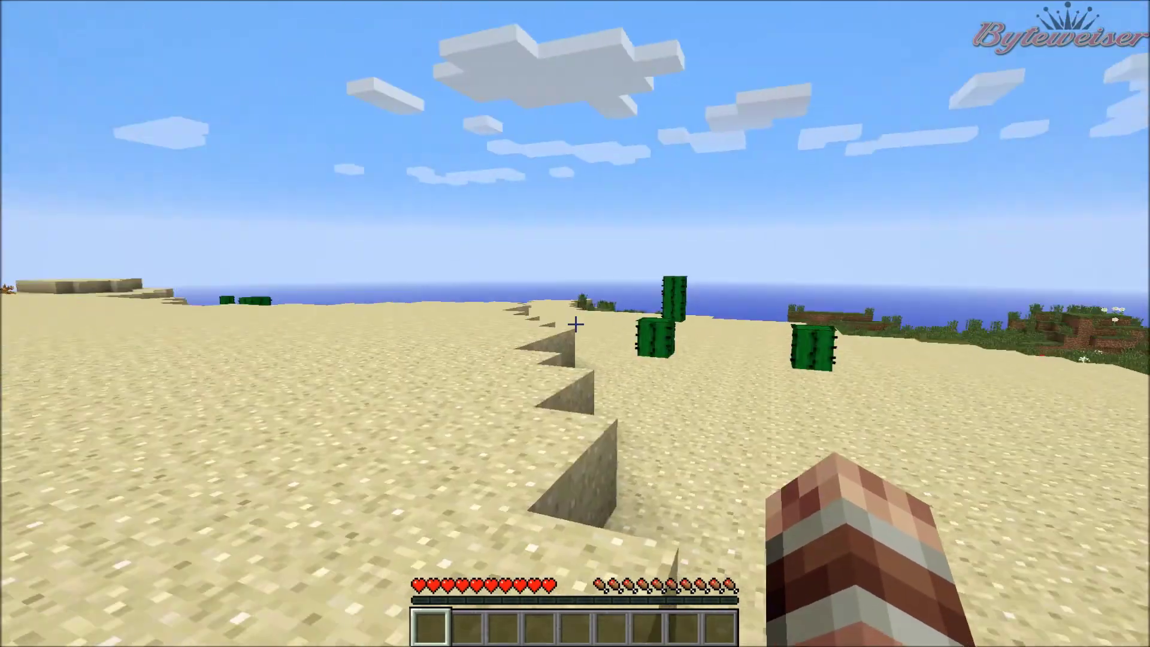
{"action": "key", "text": "w"}
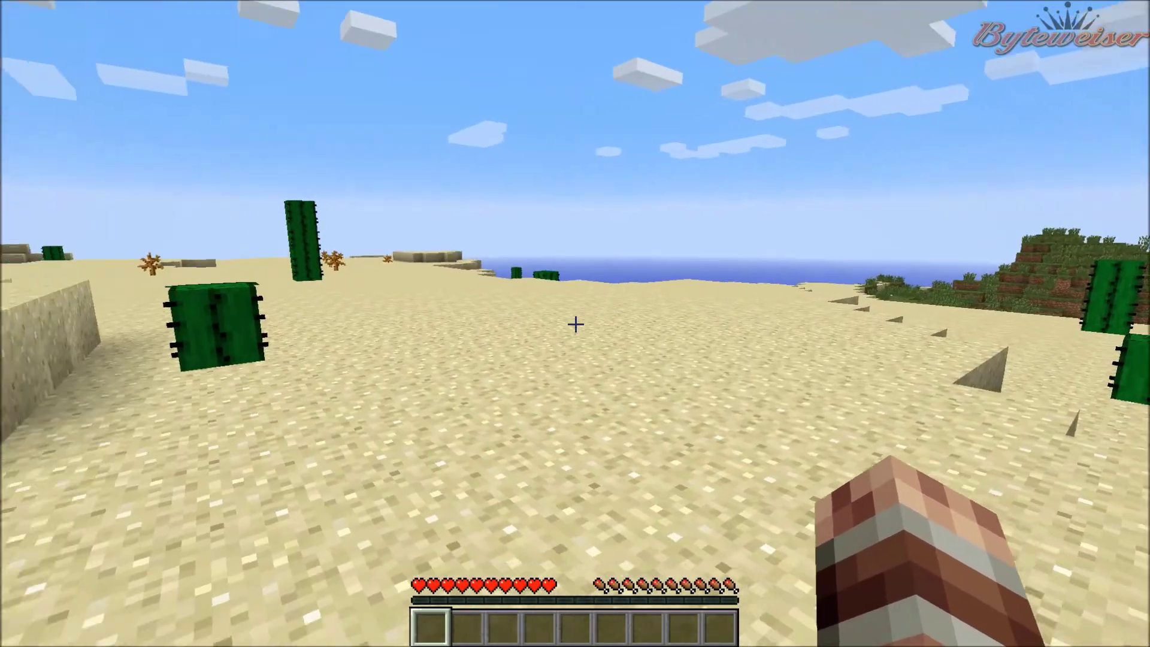
{"action": "key", "text": "w"}
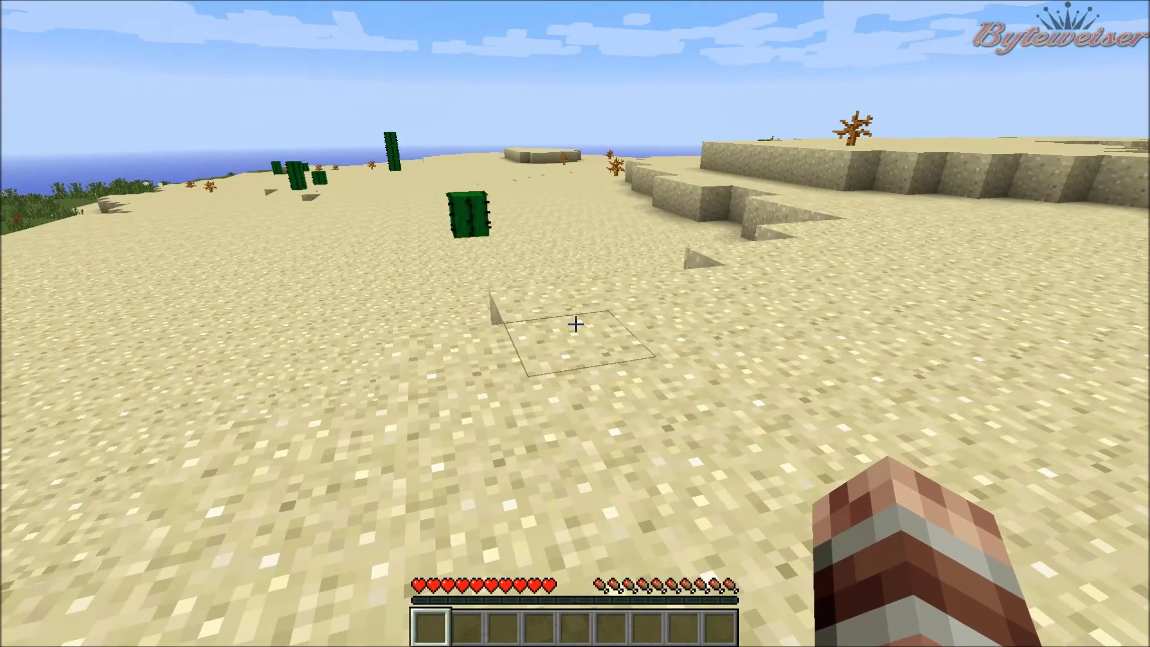
{"action": "key", "text": "w"}
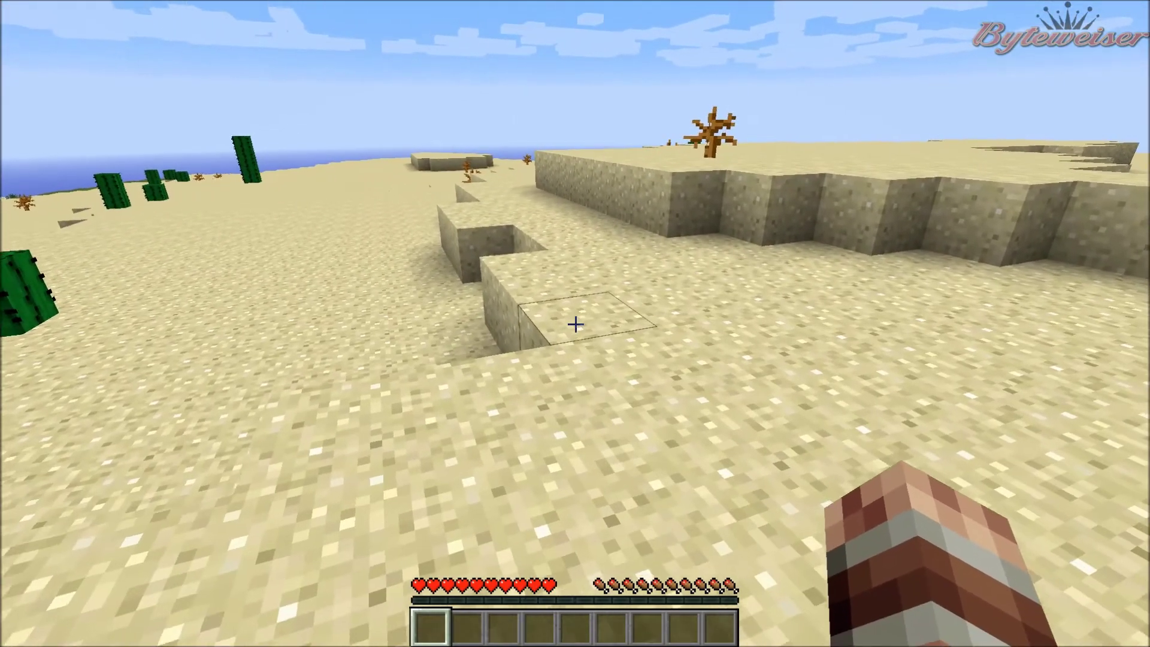
{"action": "key", "text": "w"}
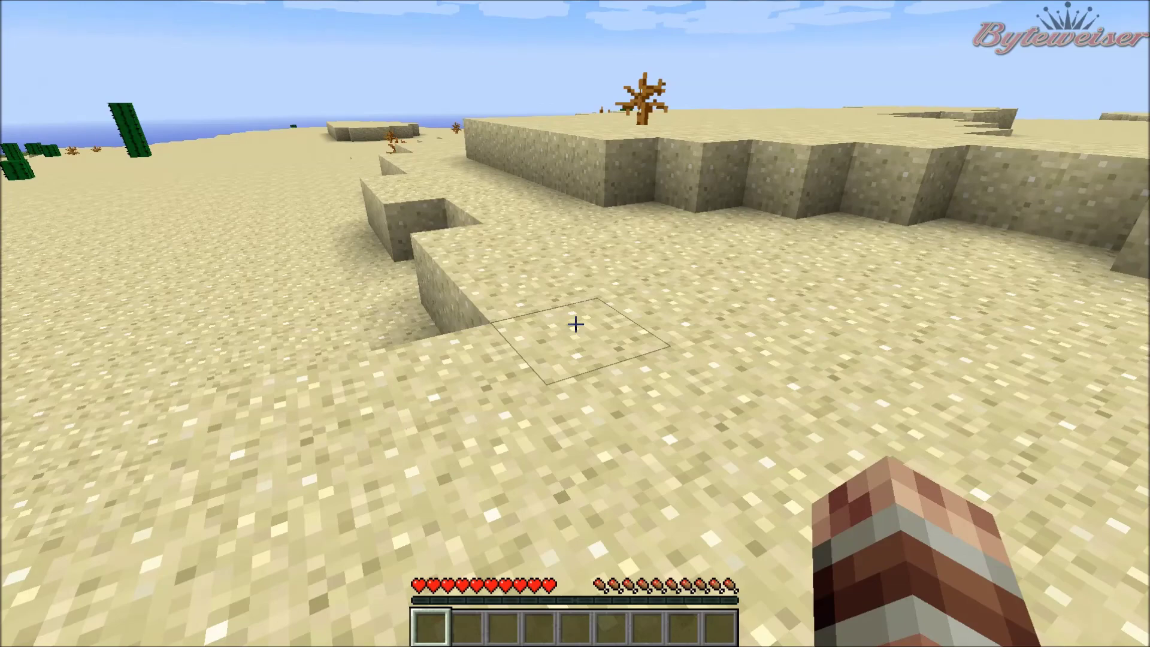
- Move Creepycraft into Selected Resource Packs from Options and confirm with Done
{"action": "key", "text": "Escape"}
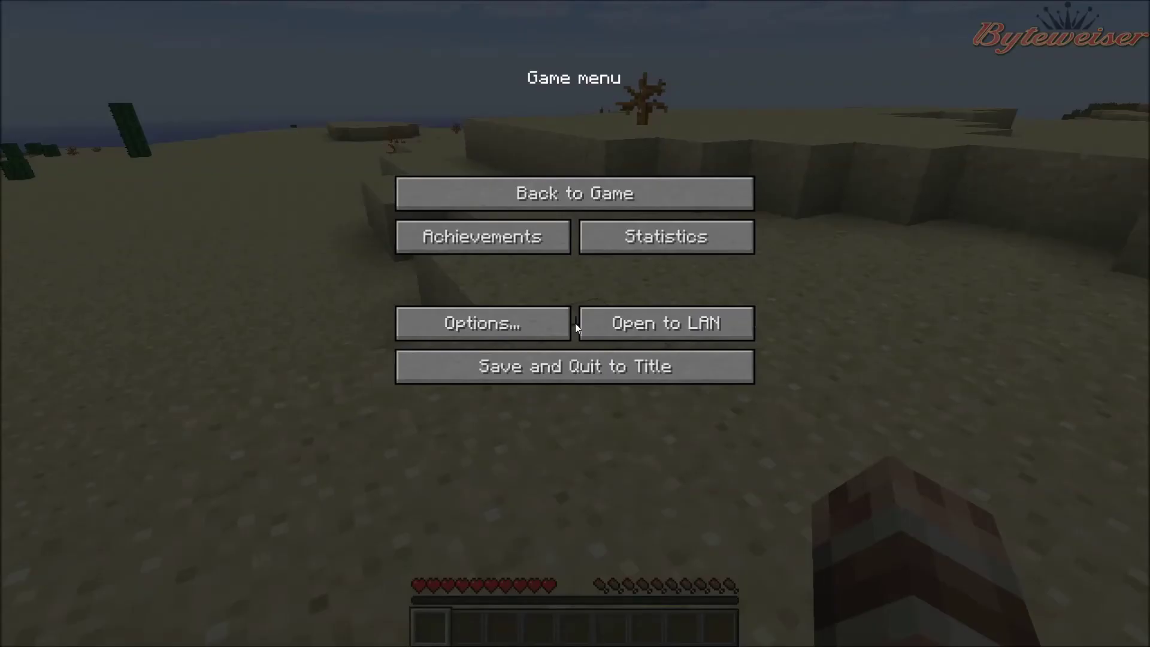
{"action": "left_click", "coordinate": [527, 321]}
{"action": "left_click", "coordinate": [487, 382]}
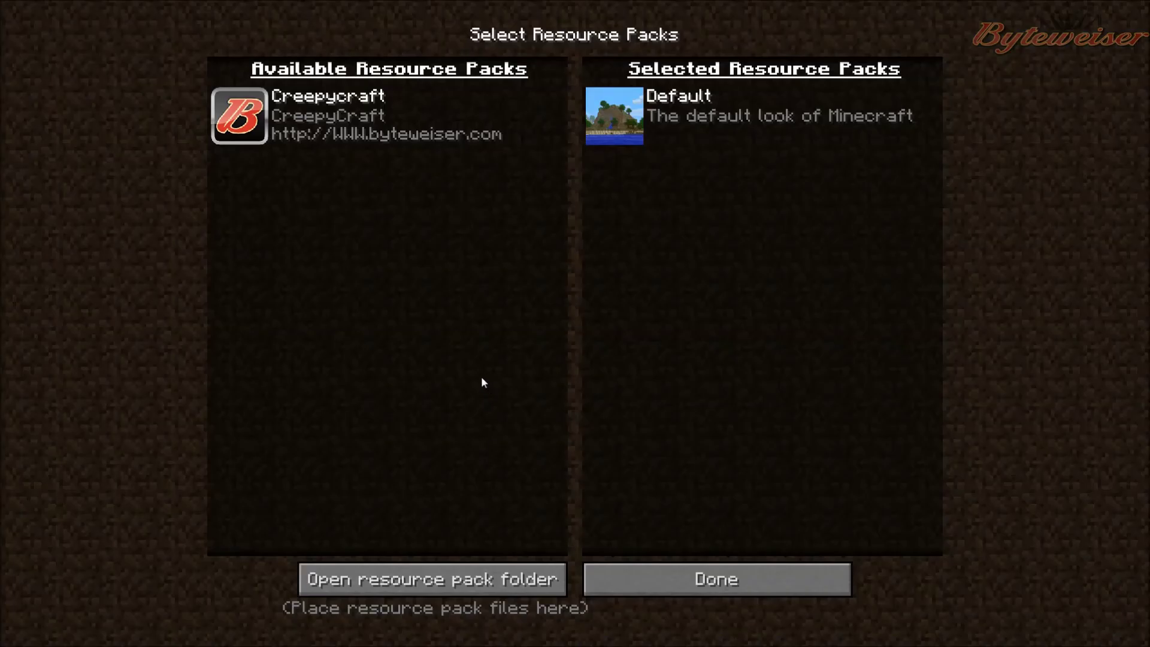
{"action": "left_click", "coordinate": [236, 121]}
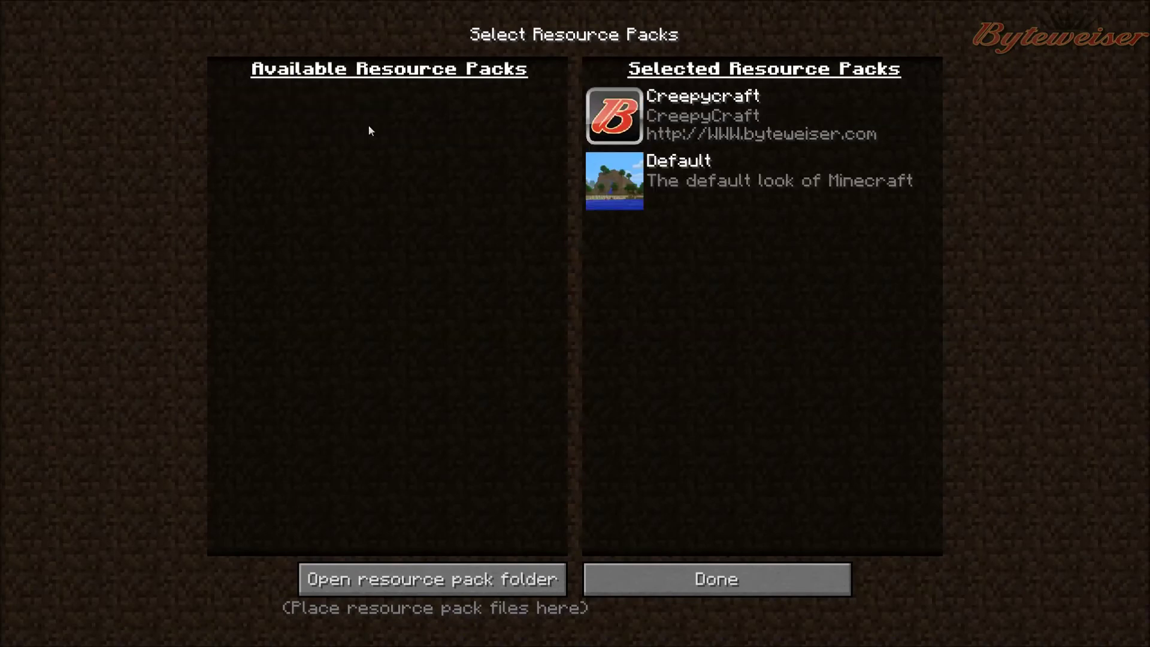
{"action": "left_click", "coordinate": [692, 579]}
{"action": "key", "text": "Escape"}
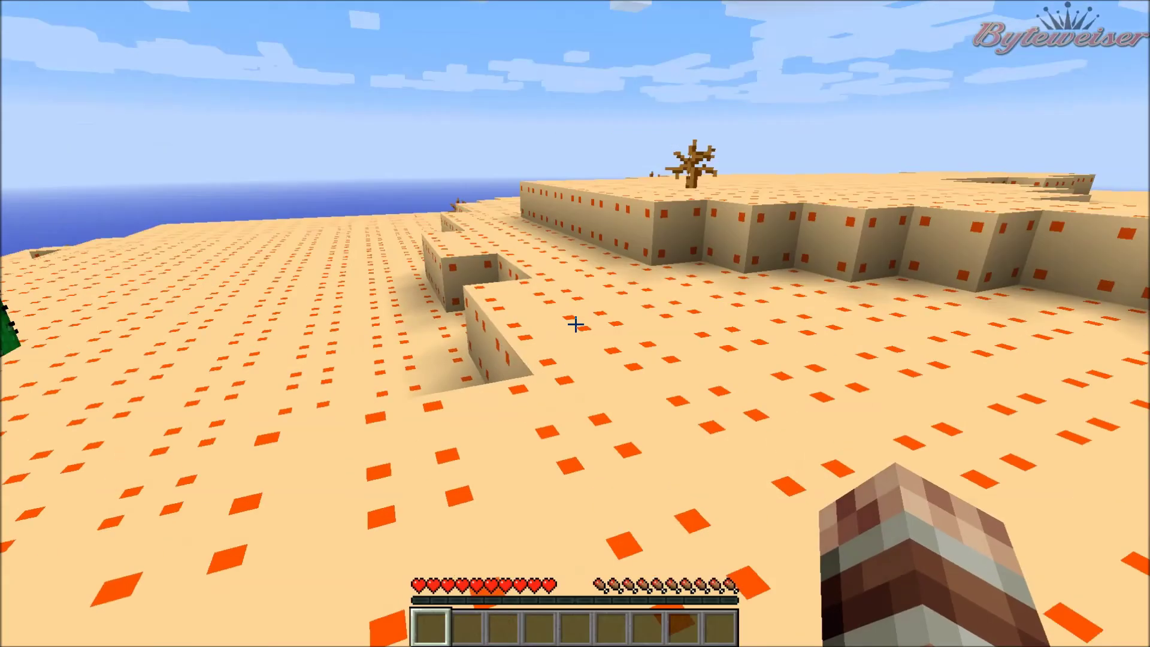
{"action": "key", "text": "w"}
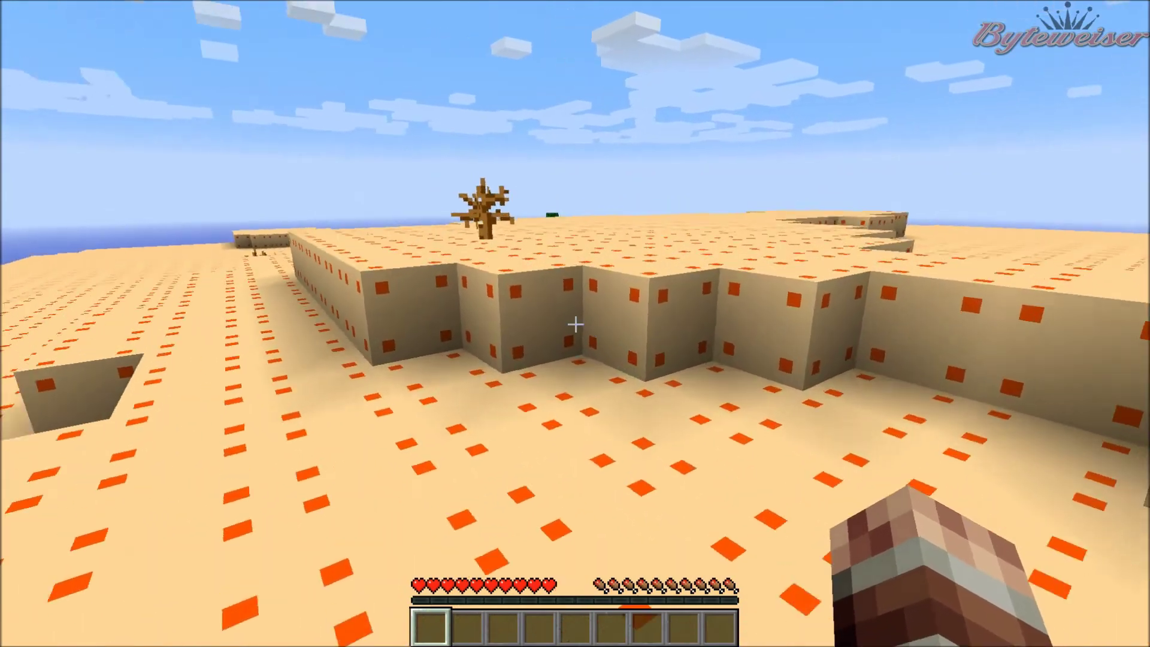
{"action": "key", "text": "w"}
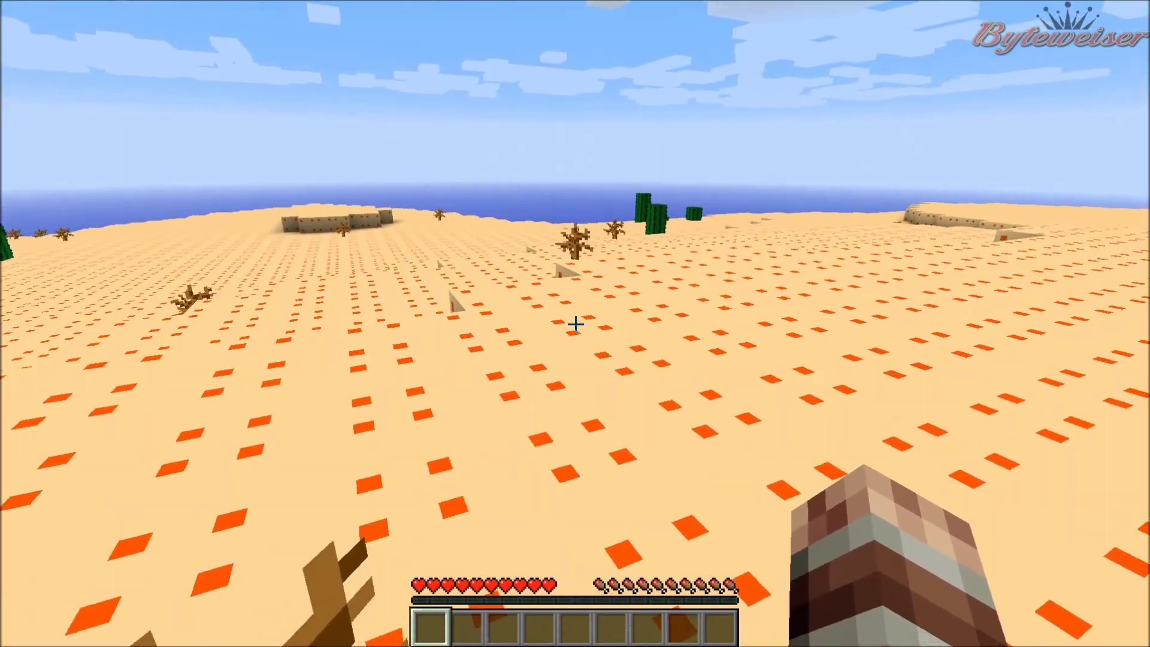